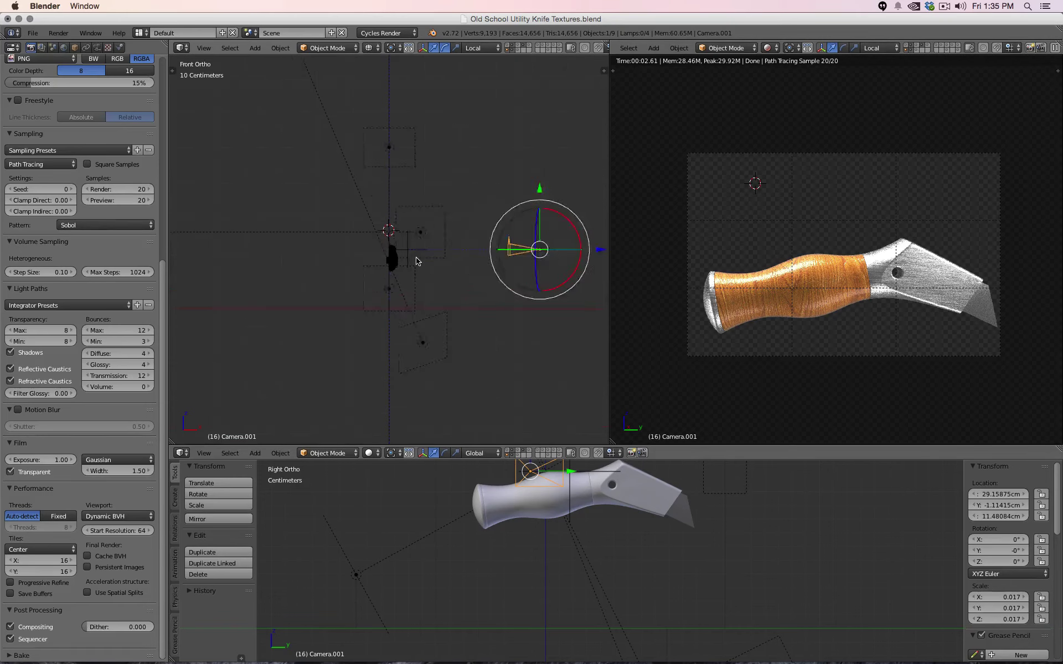
# Step: Add a 2 m mesh plane as a floor and move it beneath the knife, to about Z 7.22 cm
pyautogui.scroll(10, 417, 261)
pyautogui.scroll(-5, 393, 293)
pyautogui.press('KP_3')
pyautogui.hotkey('shift', 'a')
pyautogui.click(437, 168)
pyautogui.press('g')
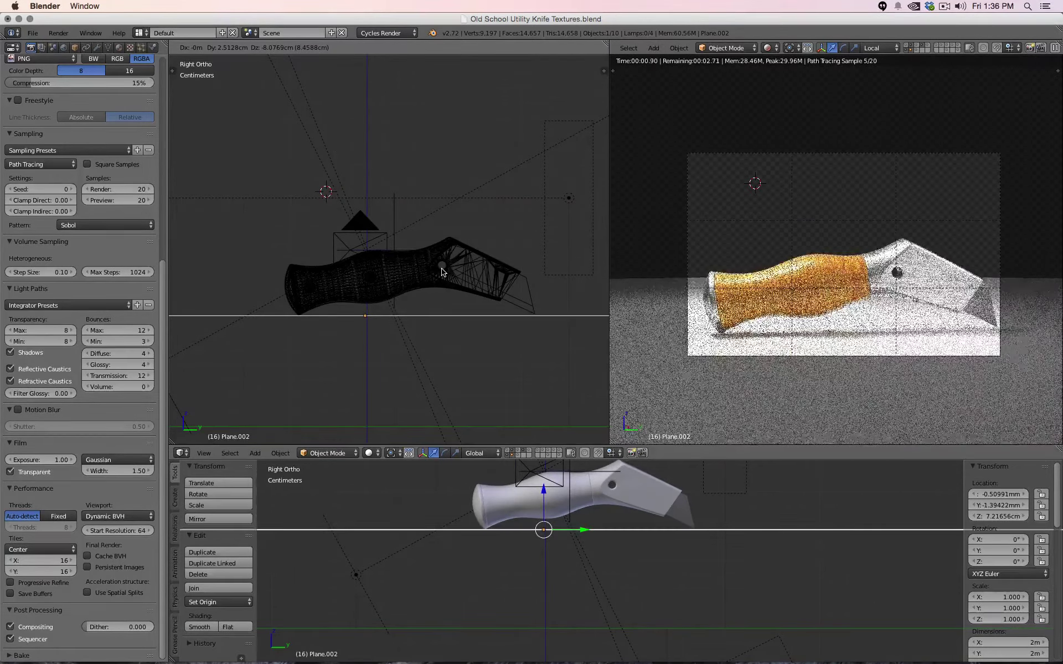
pyautogui.click(443, 271)
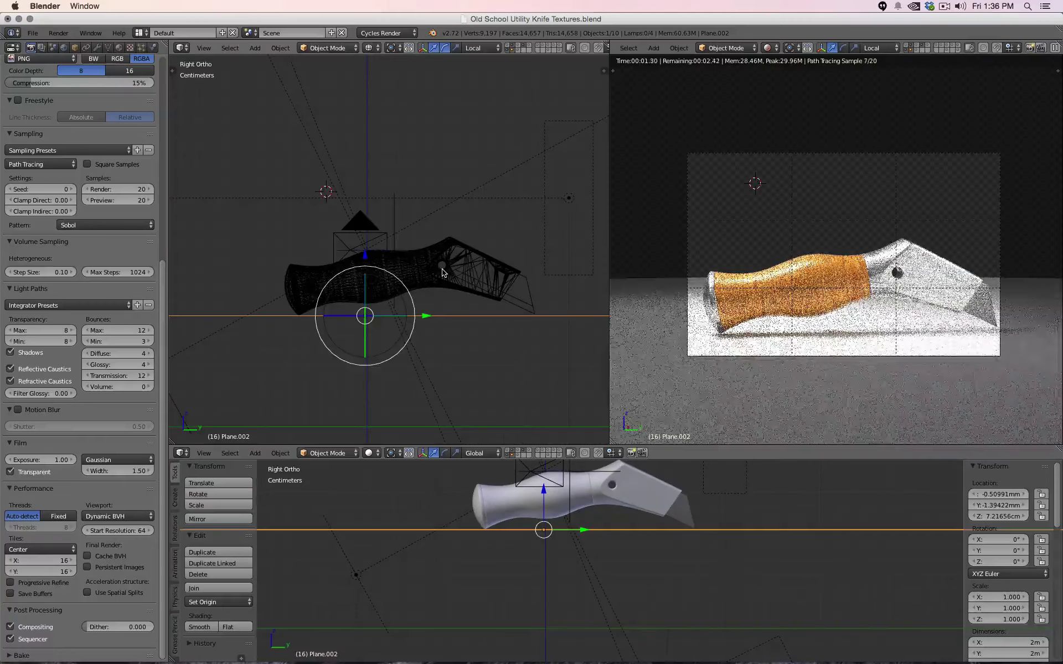
# Step: Fine-tune the floor plane's height to about Z 7.26 cm so that the knife's handle end and blade tip rest on it
pyautogui.press('g')
pyautogui.click(443, 271)
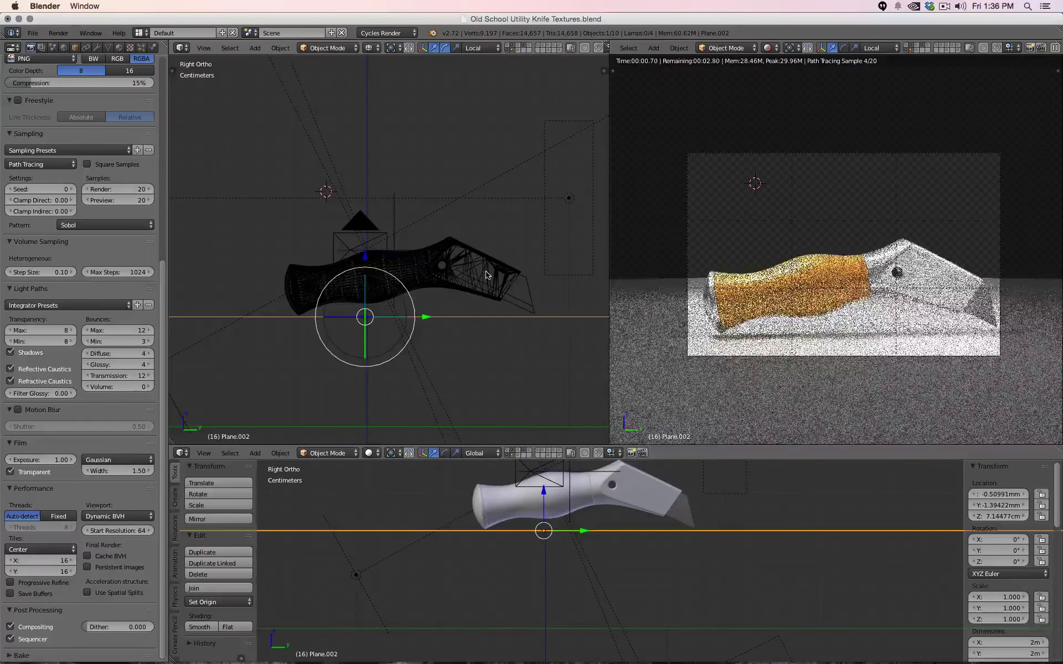
pyautogui.scroll(10, 411, 347)
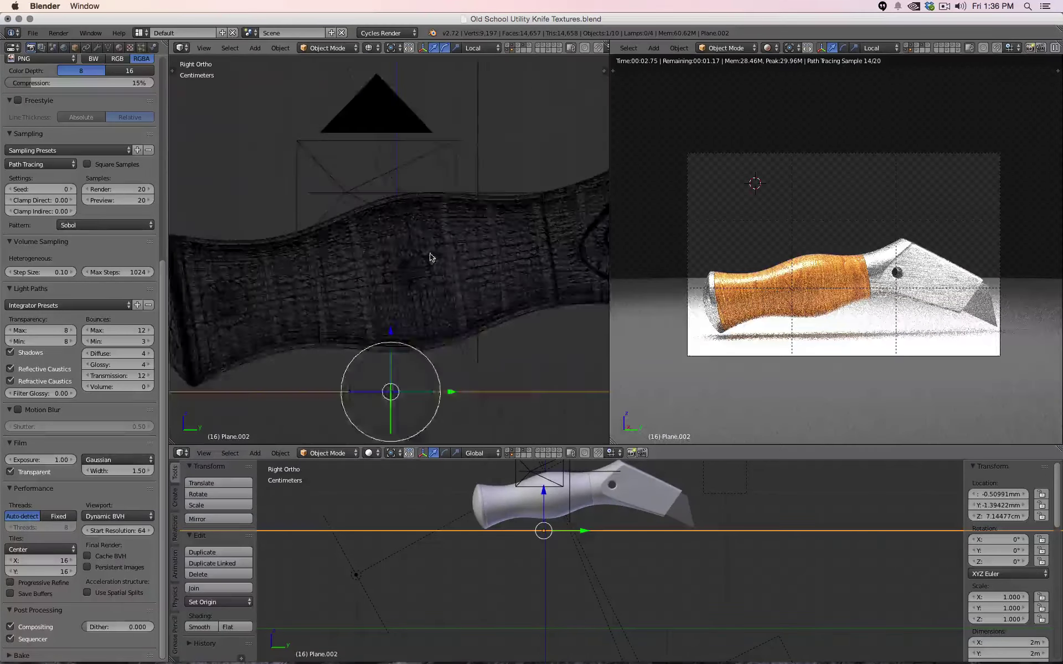
pyautogui.hotkey('ctrl', 'z')
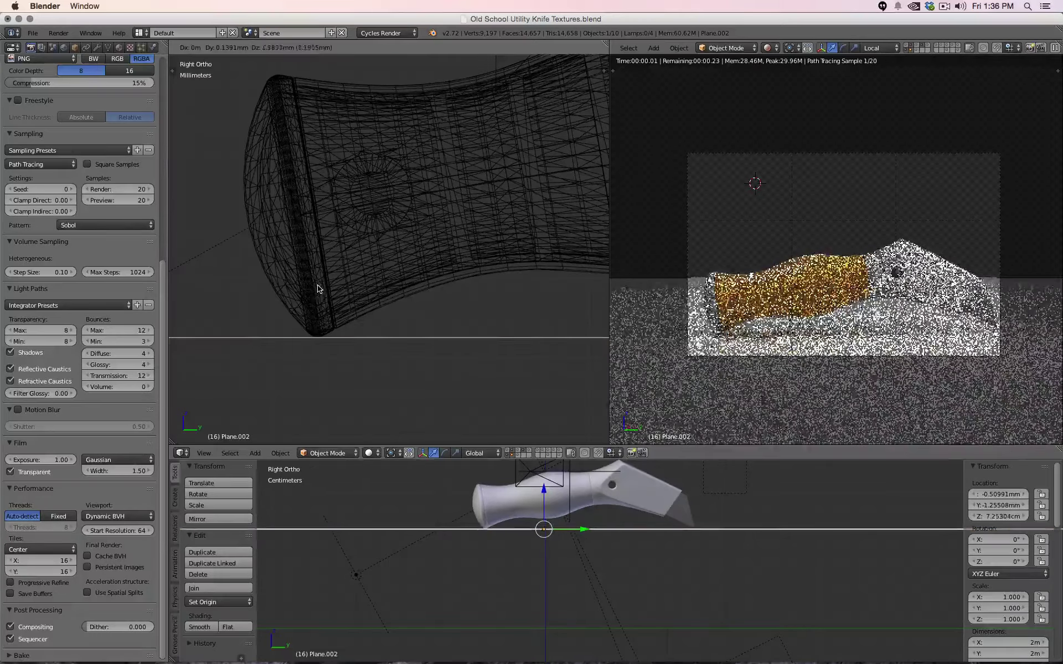
pyautogui.scroll(-8, 322, 290)
pyautogui.scroll(5, 467, 280)
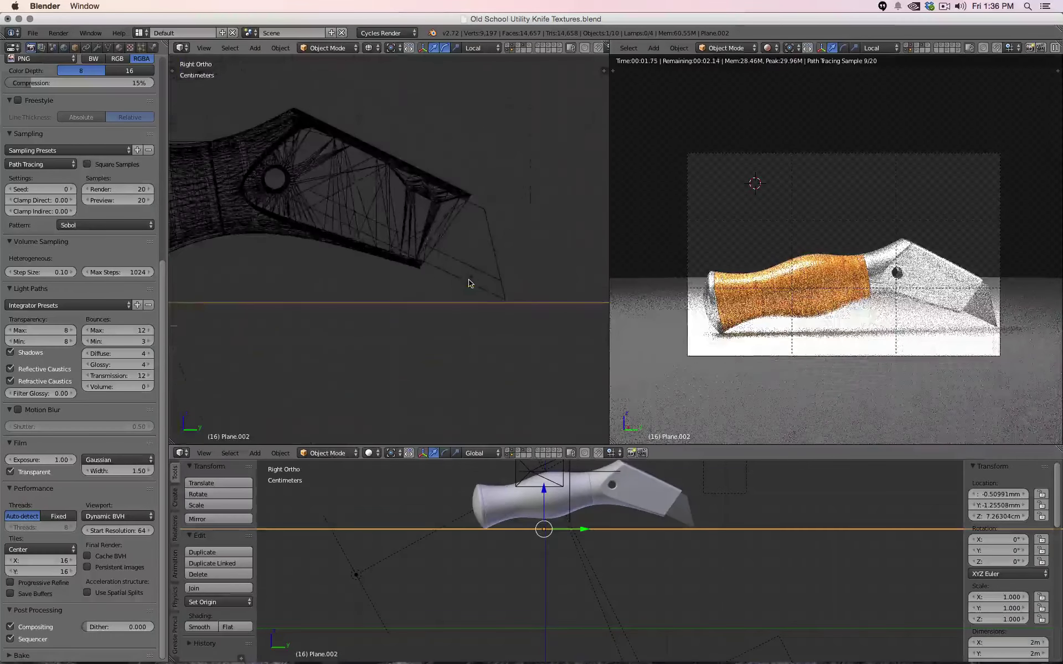
pyautogui.scroll(-8, 468, 282)
pyautogui.scroll(-3, 468, 284)
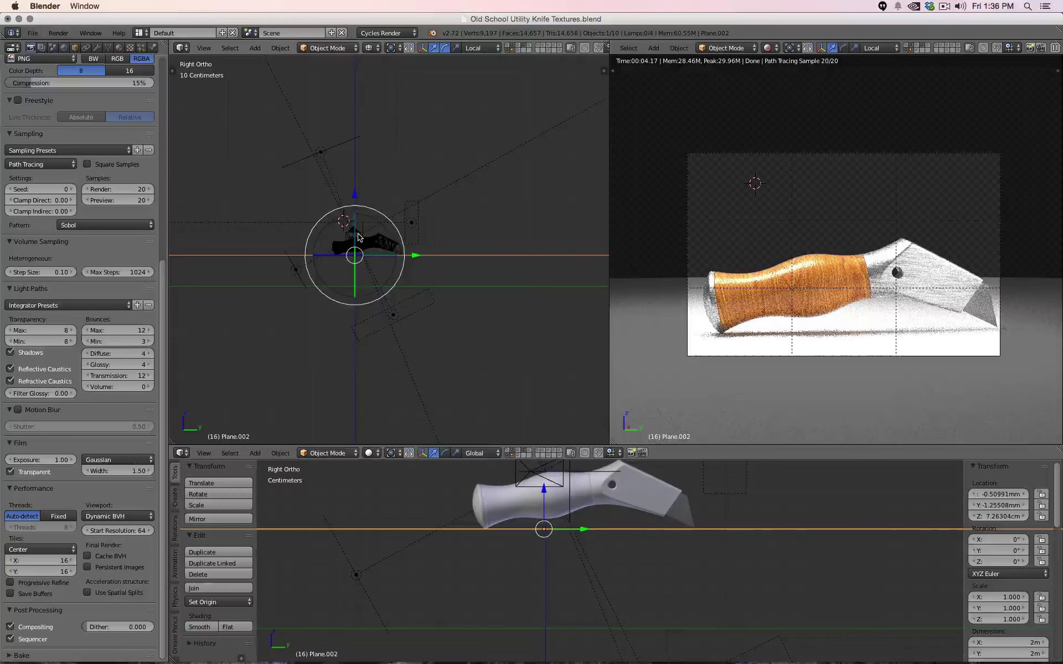
# Step: Duplicate the camera together with its target empty and shift the copies about 3 cm along their local Y axes
pyautogui.moveTo(357, 237); pyautogui.dragTo(416, 227, button='middle')
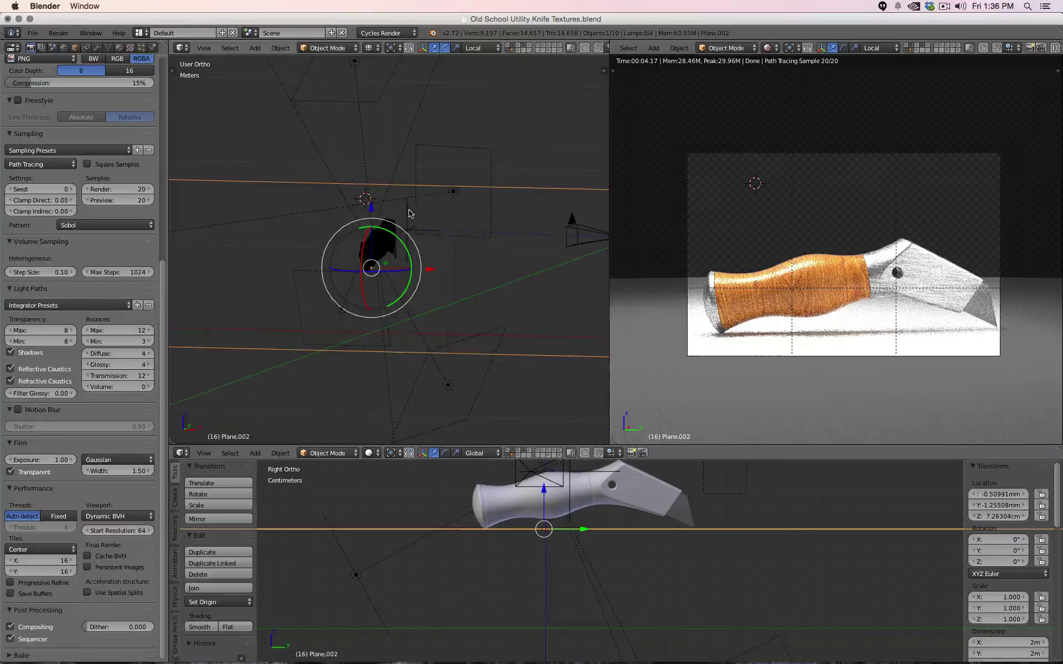
pyautogui.rightClick(410, 214)
pyautogui.keyDown('shift'); pyautogui.rightClick(576, 230); pyautogui.keyUp('shift')
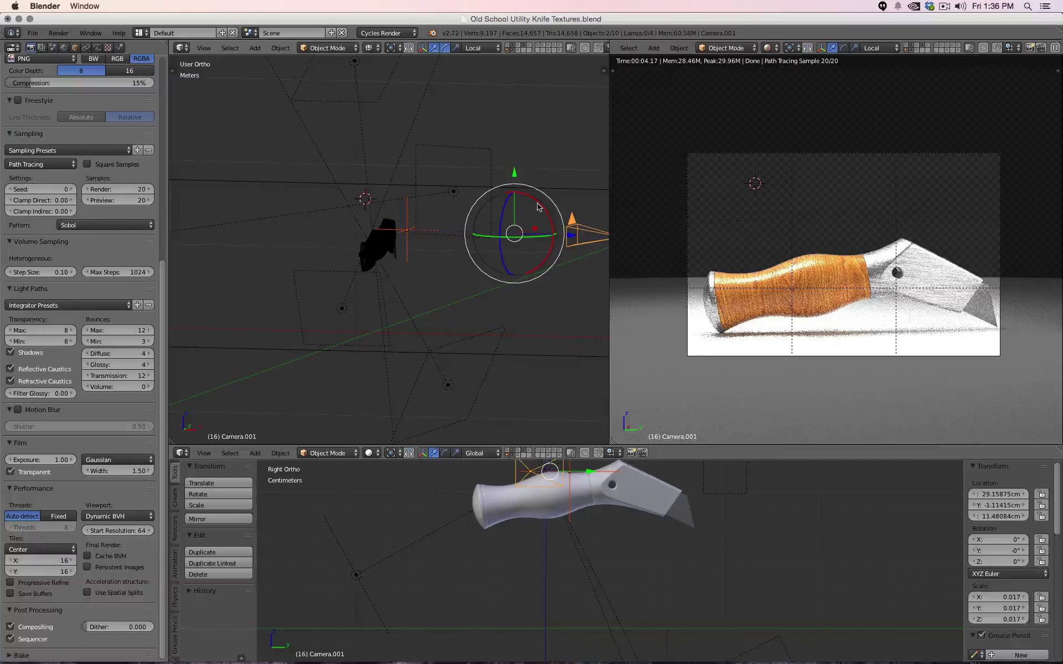
pyautogui.hotkey('shift', 'd')
pyautogui.press('Escape')
pyautogui.moveTo(516, 175); pyautogui.dragTo(516, 161)
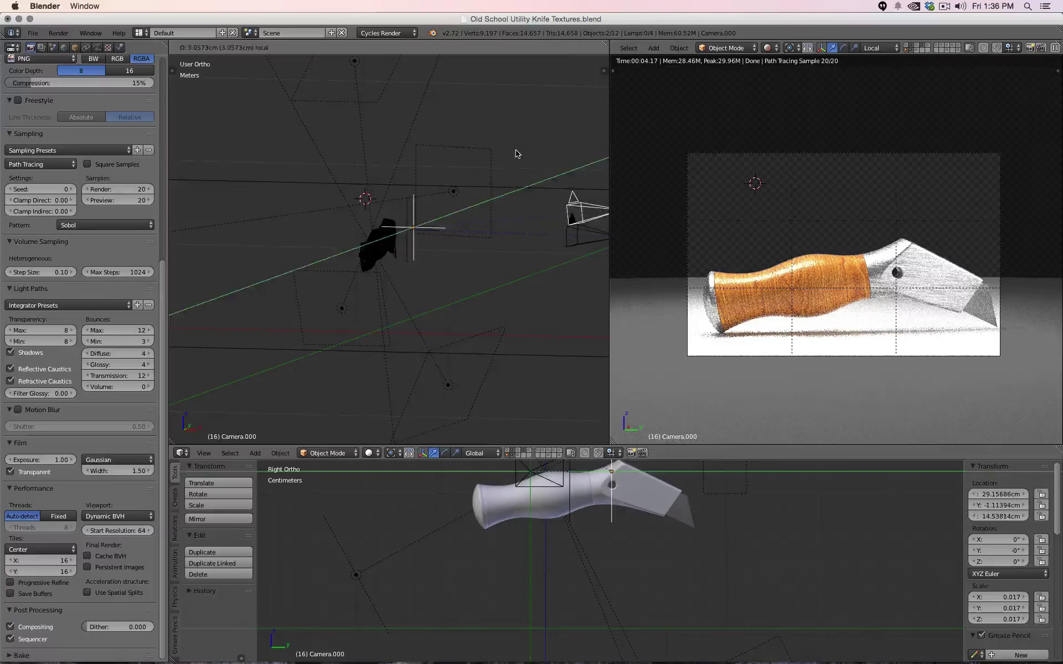
# Step: Raise the duplicated camera vertically to about Z 20.5 cm and make it the active camera for the rendered preview
pyautogui.rightClick(578, 201)
pyautogui.scroll(-2, 577, 182)
pyautogui.press('g')
pyautogui.press('z')
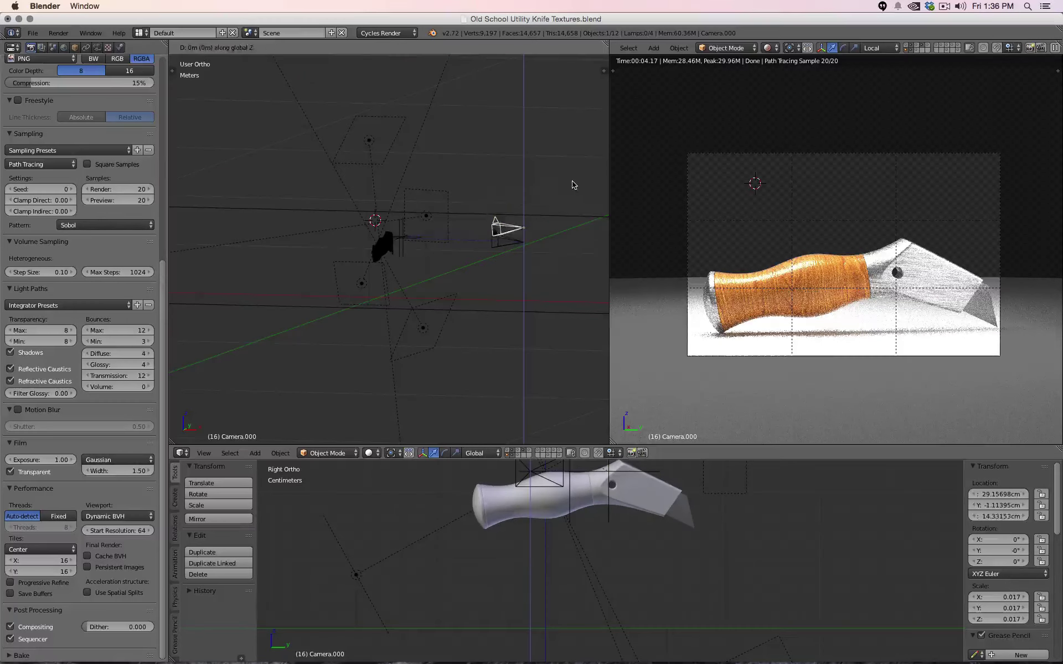
pyautogui.click(547, 177)
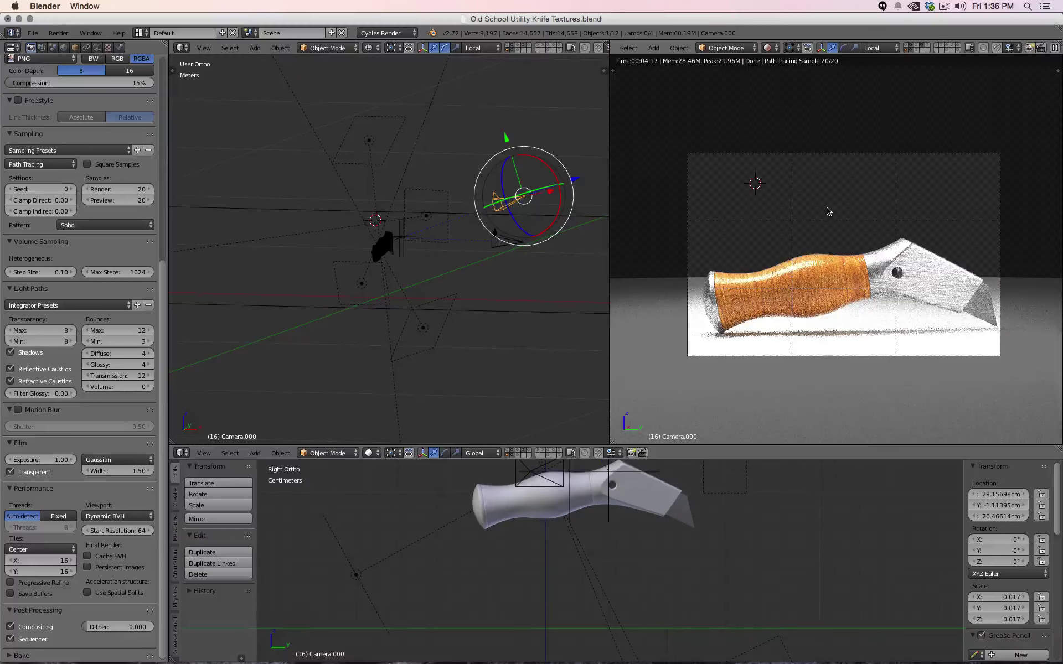
pyautogui.press('ctrl+KP_0')
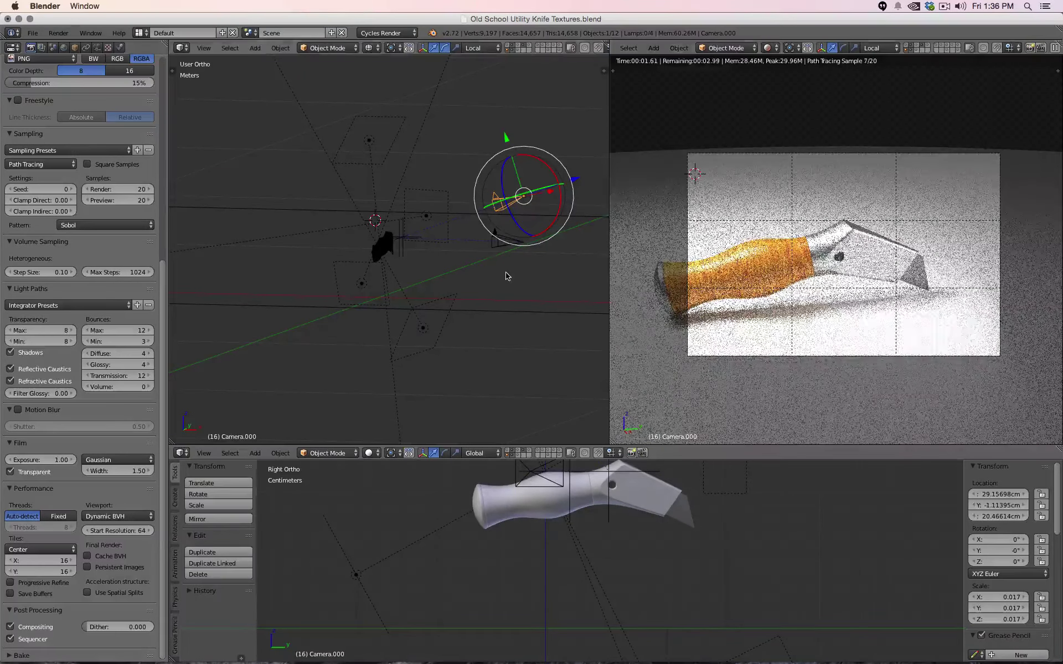
# Step: Move the duplicated target empty to about X 2.6 cm, Y 2.35 cm and restrict the camera preview to a render border around the knife
pyautogui.press('KP_7')
pyautogui.rightClick(418, 270)
pyautogui.press('g')
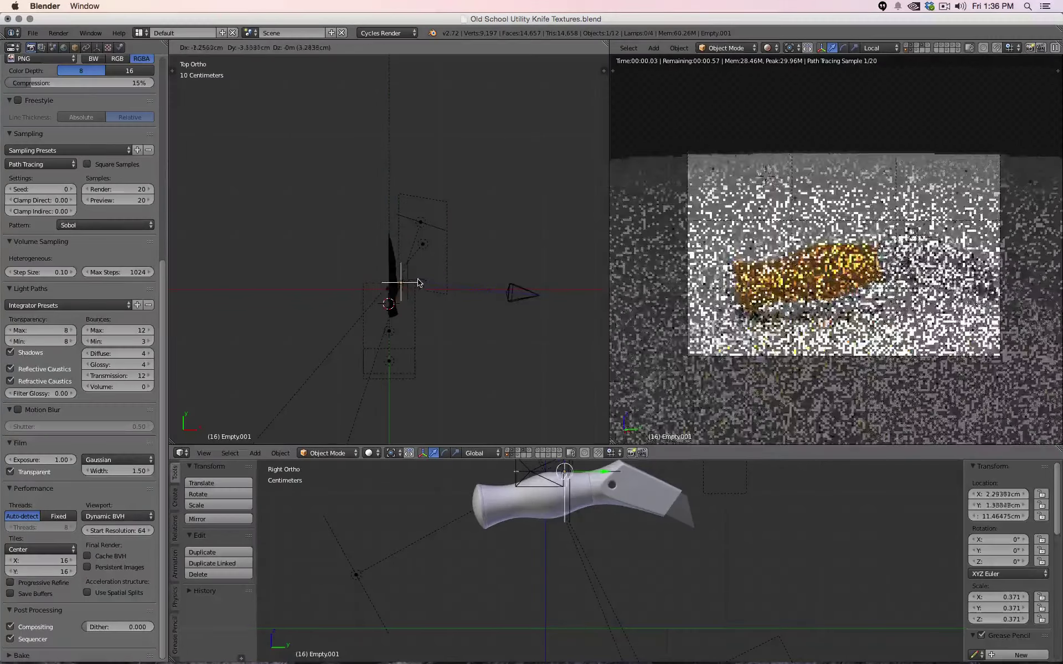
pyautogui.click(420, 278)
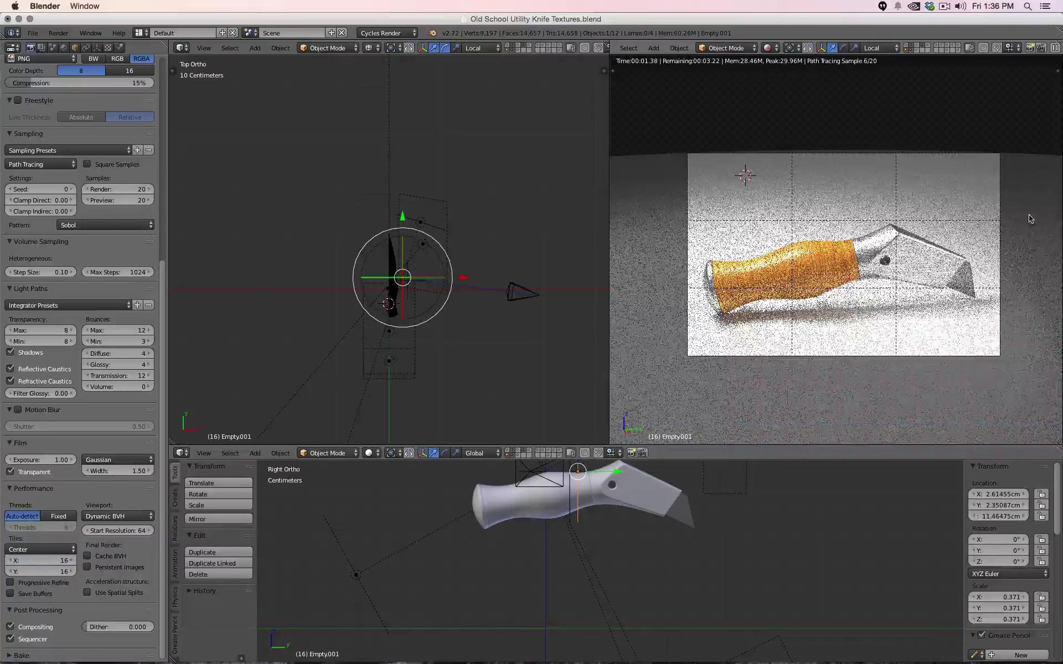
pyautogui.hotkey('shift', 'b')
pyautogui.moveTo(657, 189); pyautogui.dragTo(1020, 341)
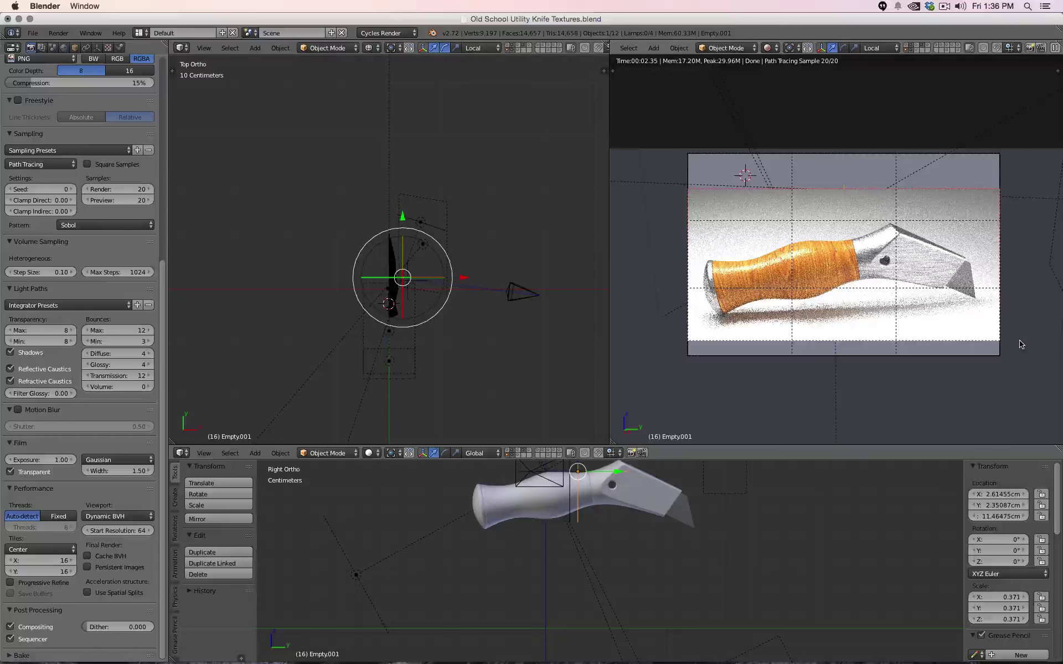
# Step: Give the floor plane a new Diffuse BSDF material with a pure white color
pyautogui.rightClick(669, 169)
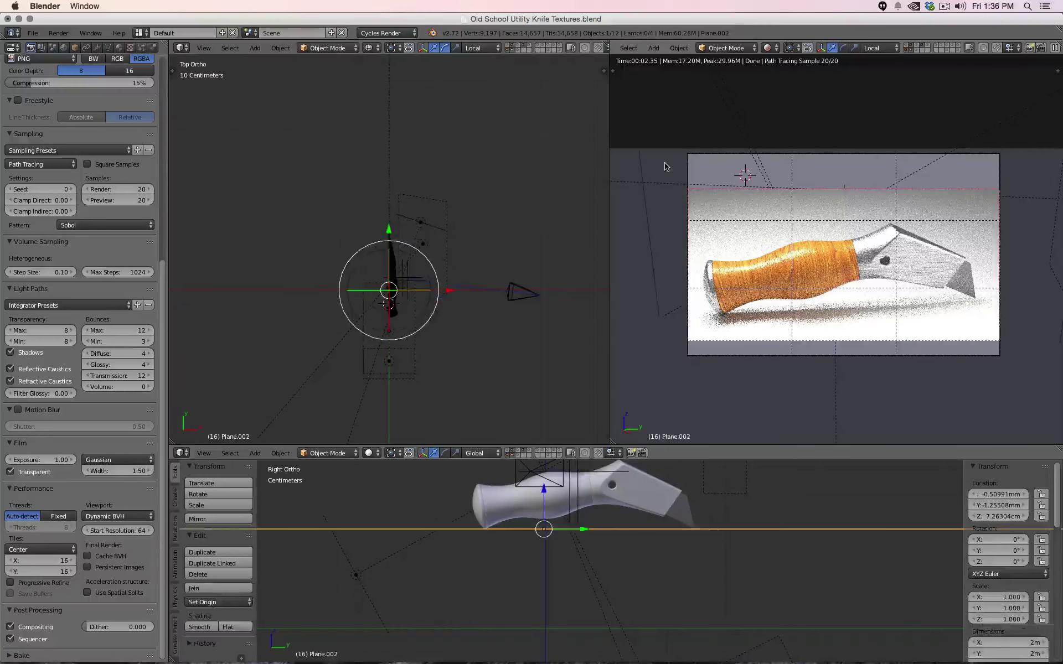
pyautogui.click(118, 48)
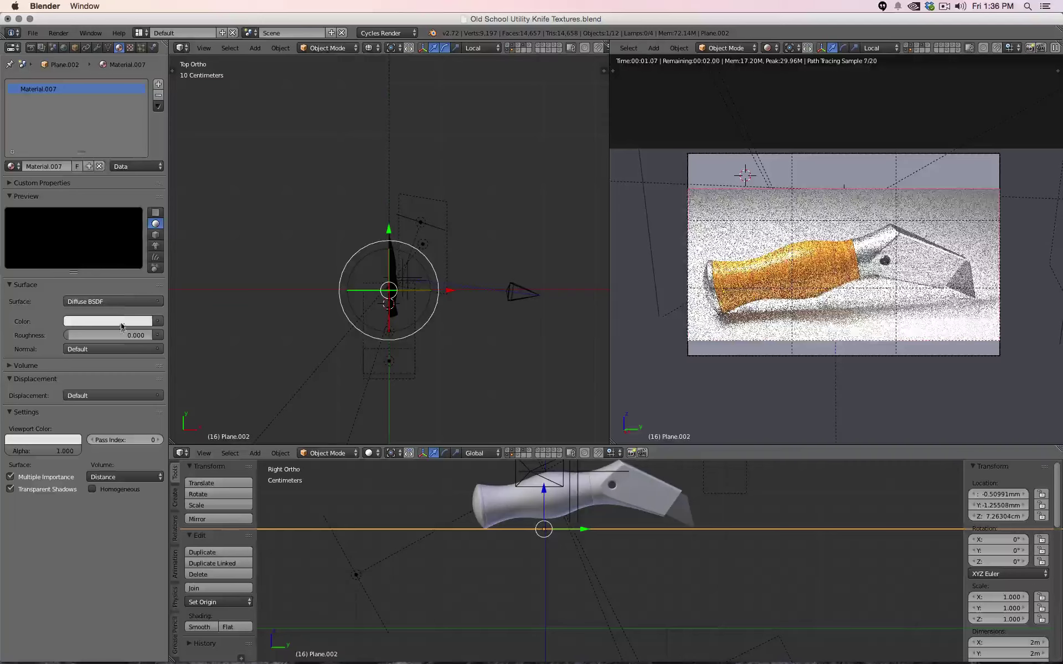
pyautogui.click(122, 322)
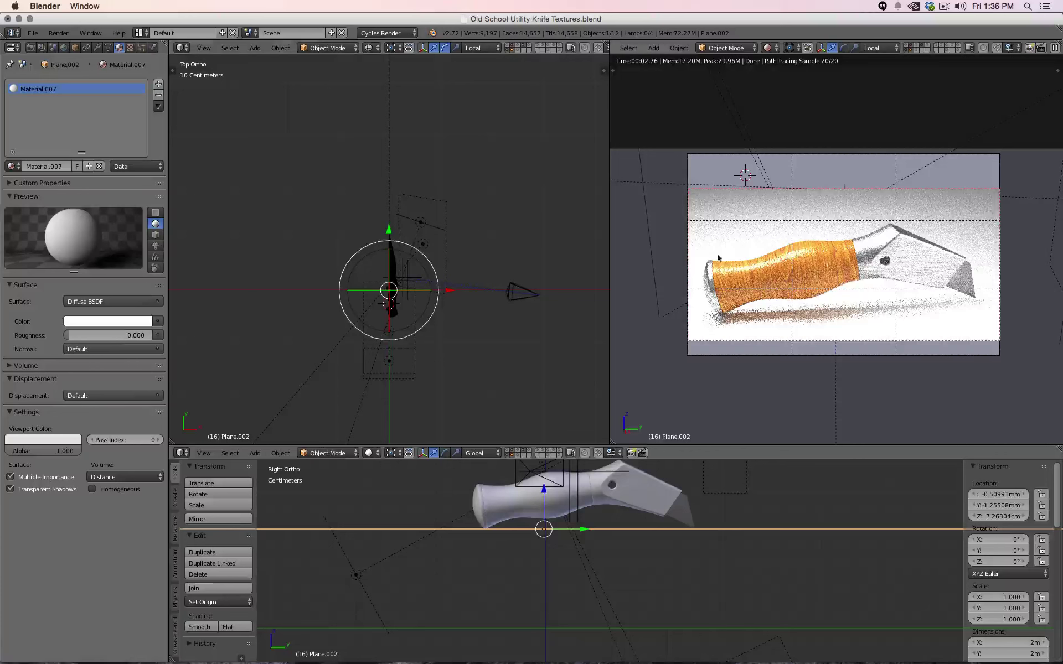
# Step: Move the floor plane, duplicated camera and its empty to a separate layer, and show that layer with the knife while hiding the existing lamps
pyautogui.click(517, 49)
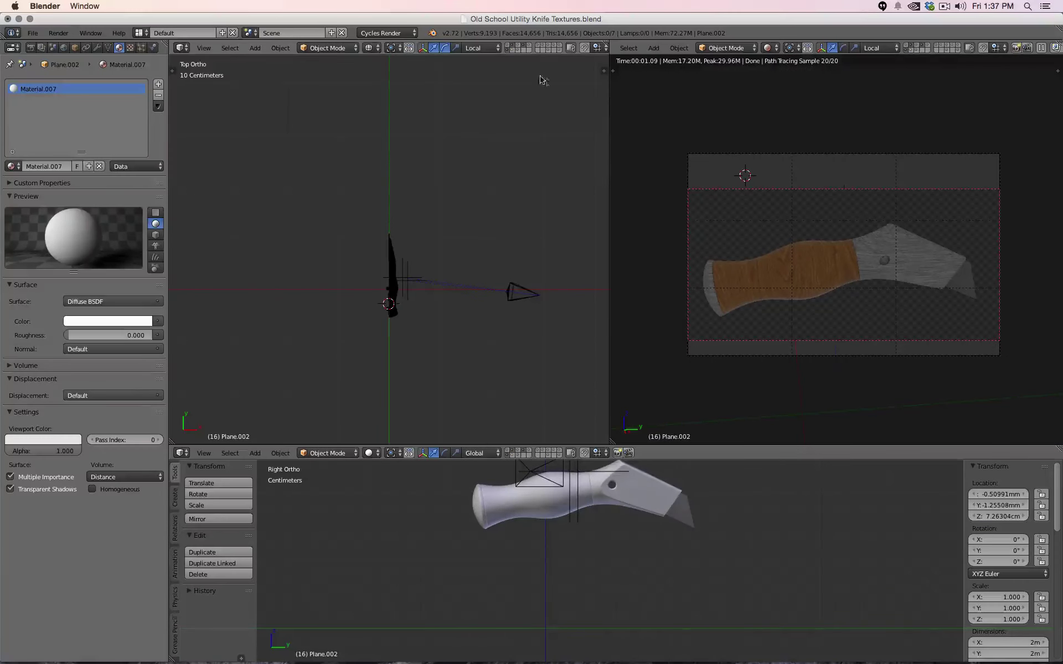
pyautogui.click(510, 50)
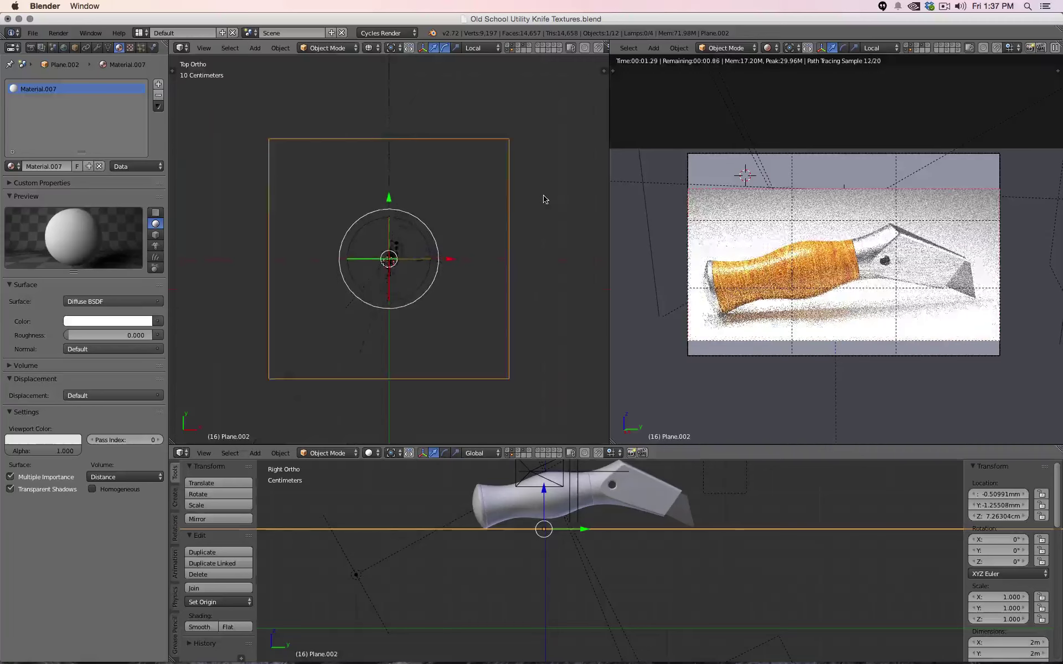
pyautogui.moveTo(546, 200); pyautogui.dragTo(504, 265, button='middle')
pyautogui.keyDown('shift'); pyautogui.rightClick(591, 236); pyautogui.keyUp('shift')
pyautogui.moveTo(590, 235); pyautogui.dragTo(421, 233, button='middle')
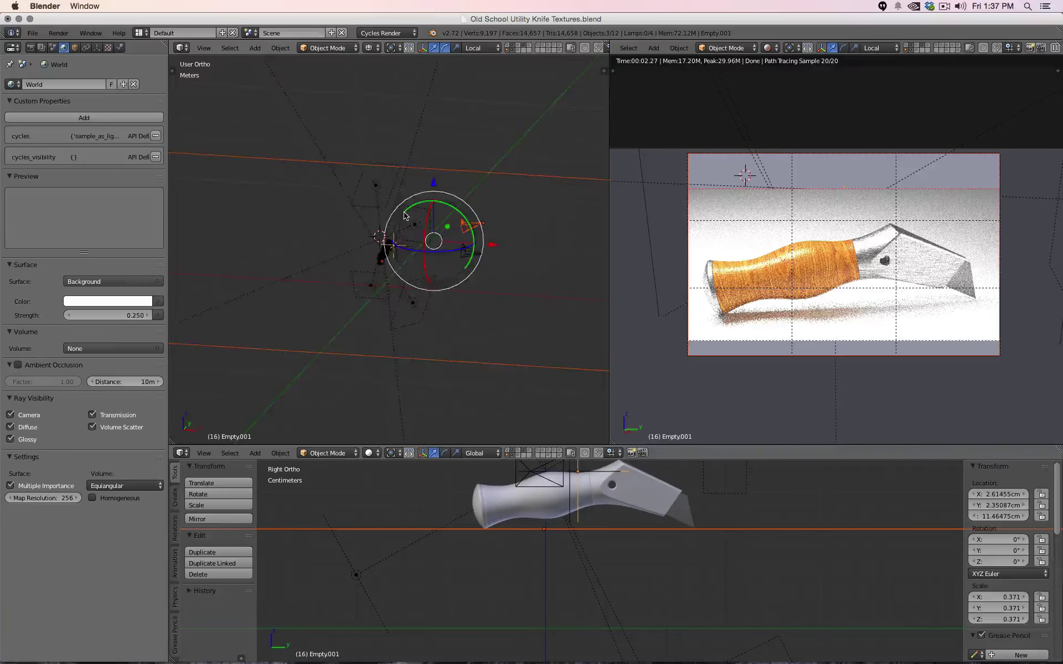
pyautogui.keyDown('shift'); pyautogui.rightClick(442, 244); pyautogui.keyUp('shift')
pyautogui.press('m')
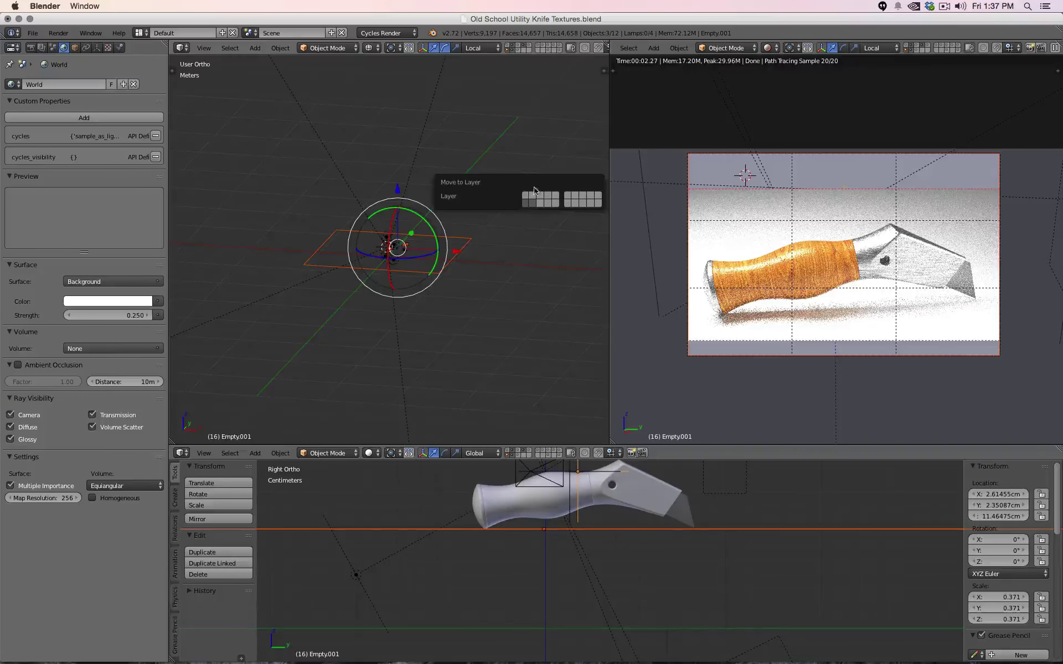
pyautogui.click(548, 204)
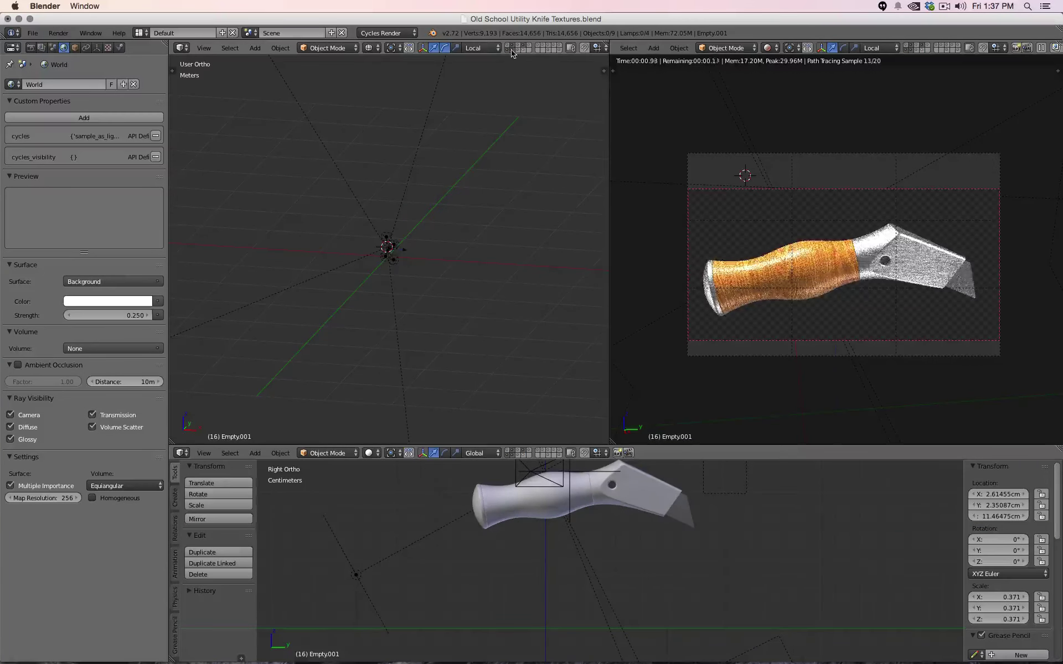
pyautogui.click(524, 51)
pyautogui.scroll(5, 466, 178)
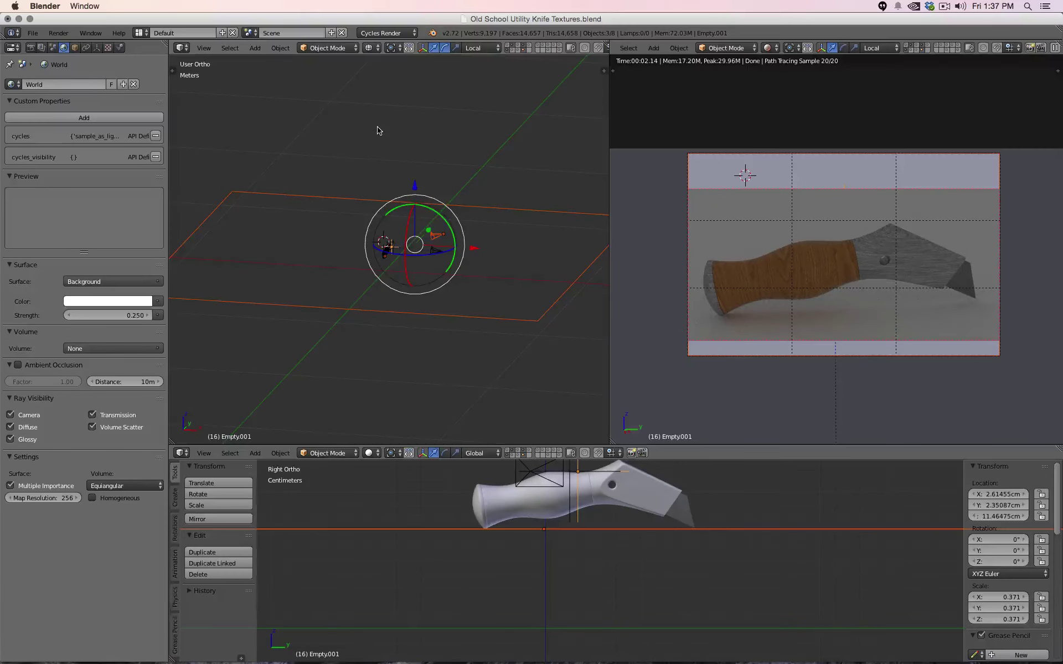
# Step: Set the world background strength to 0.5
pyautogui.doubleClick(108, 315)
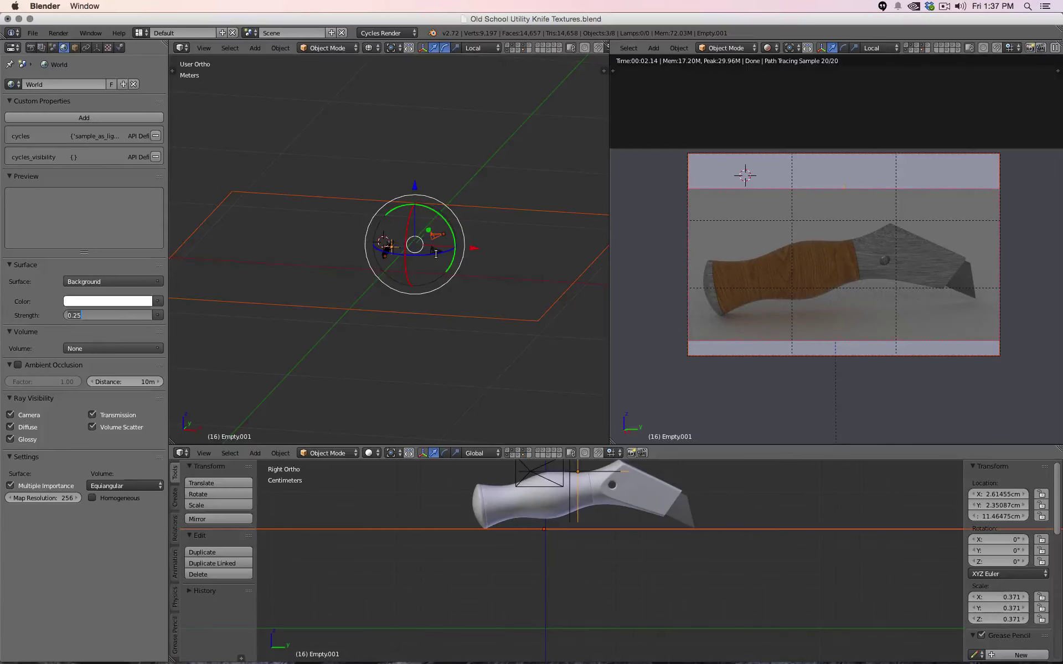
pyautogui.write('0.5')
pyautogui.press('Return')
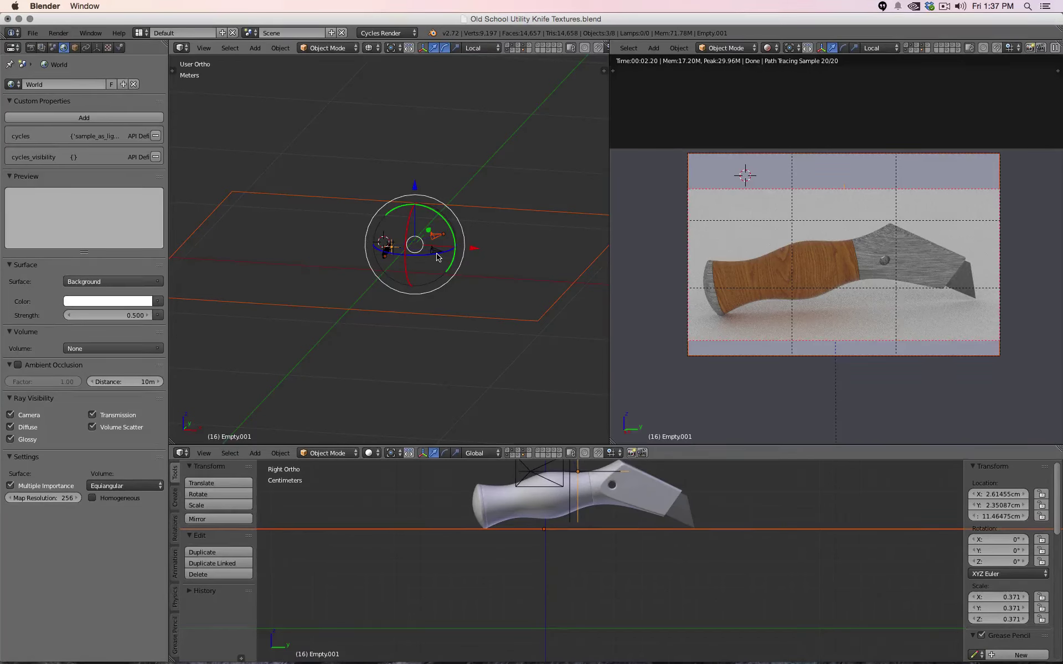
# Step: Add an area lamp and place it above the knife in front view, at about X 2.85 cm, Z 25.6 cm
pyautogui.press('KP_1')
pyautogui.press('KP_Decimal')
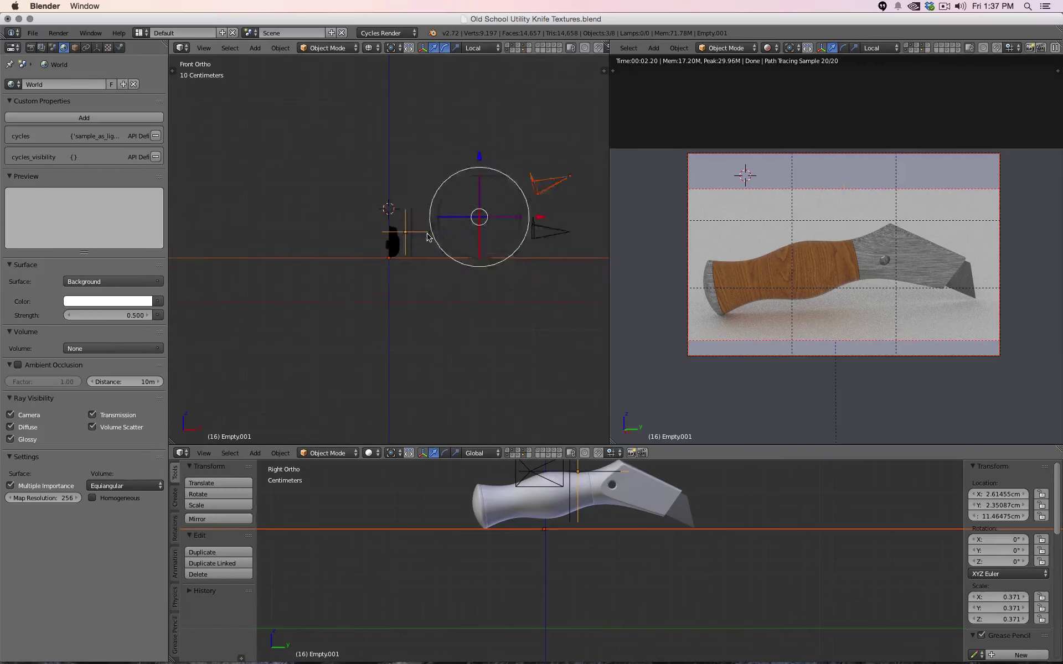
pyautogui.hotkey('shift', 'a')
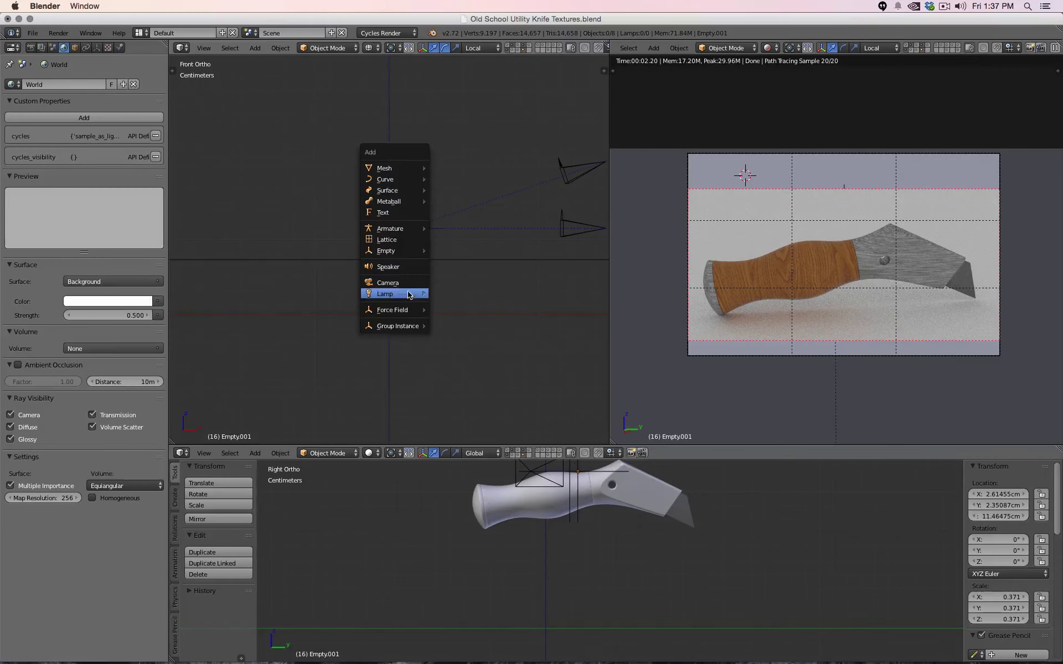
pyautogui.moveTo(410, 293)
pyautogui.click(465, 343)
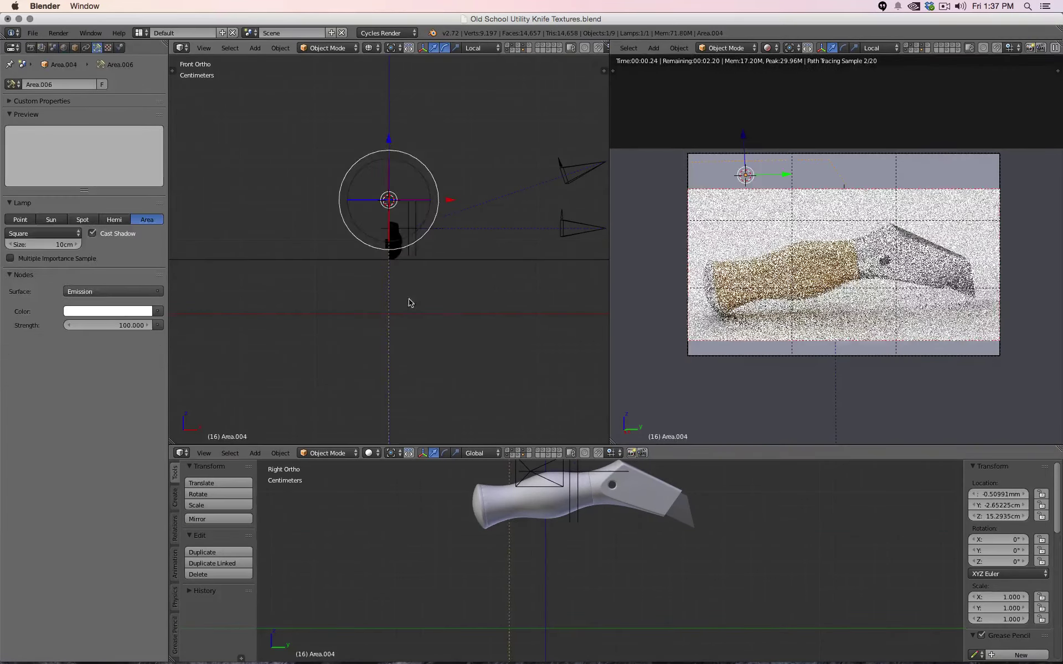
pyautogui.press('g')
pyautogui.click(406, 189)
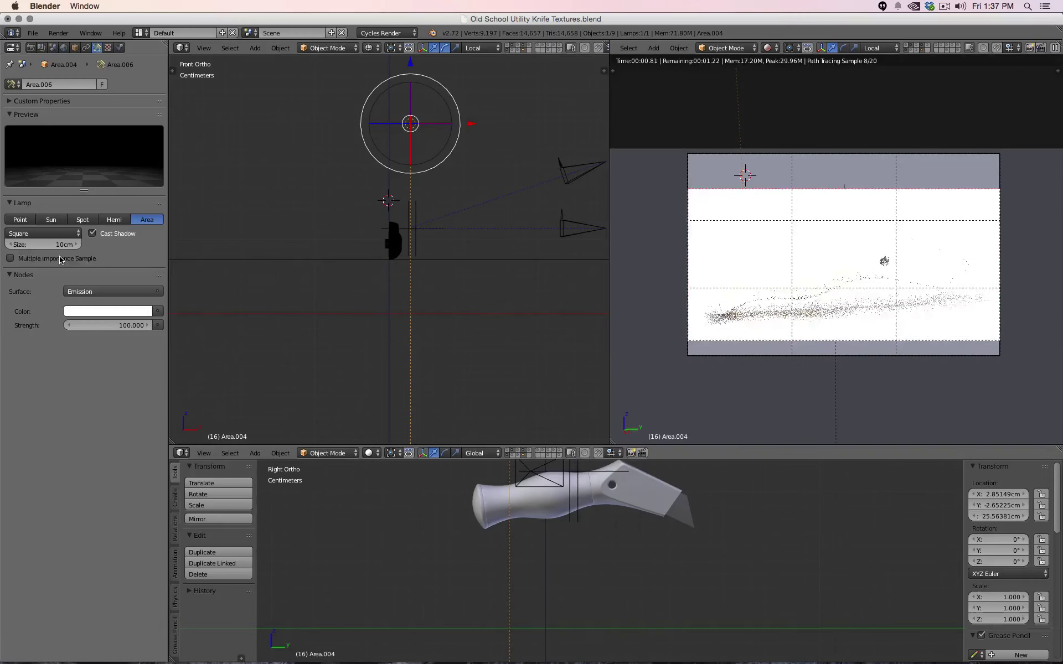
# Step: Enable Multiple Importance Sample on the area lamp and set its size to 30 cm
pyautogui.click(10, 258)
pyautogui.click(48, 244)
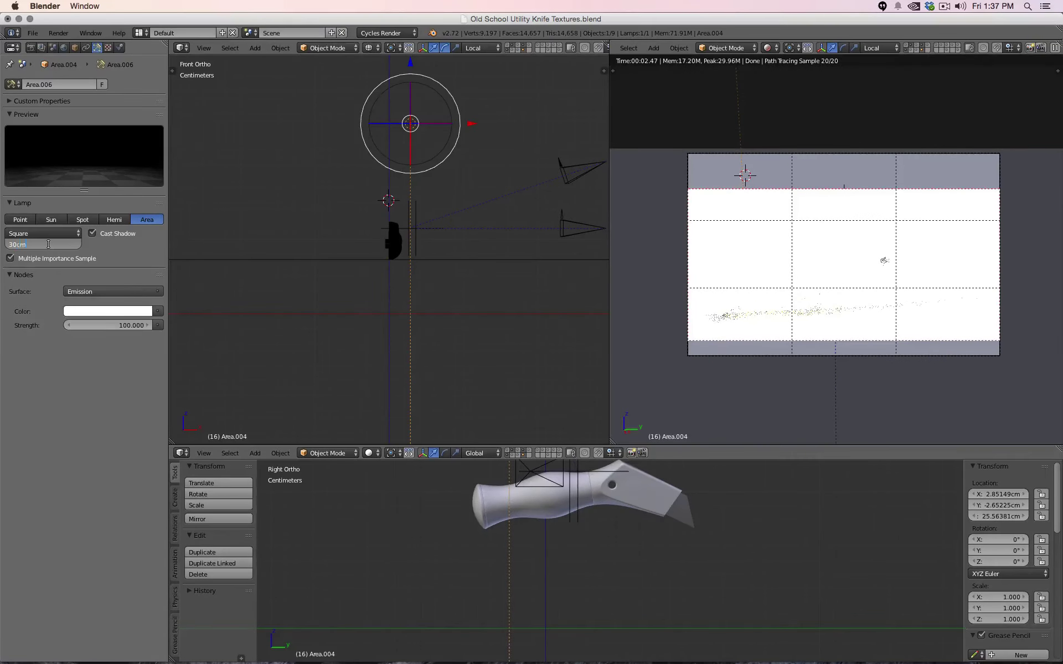
pyautogui.write('30cm')
pyautogui.press('Return')
# Step: Test emission strengths of 1 and 0.1 on the area lamp, then set the strength to 0.3
pyautogui.click(102, 327)
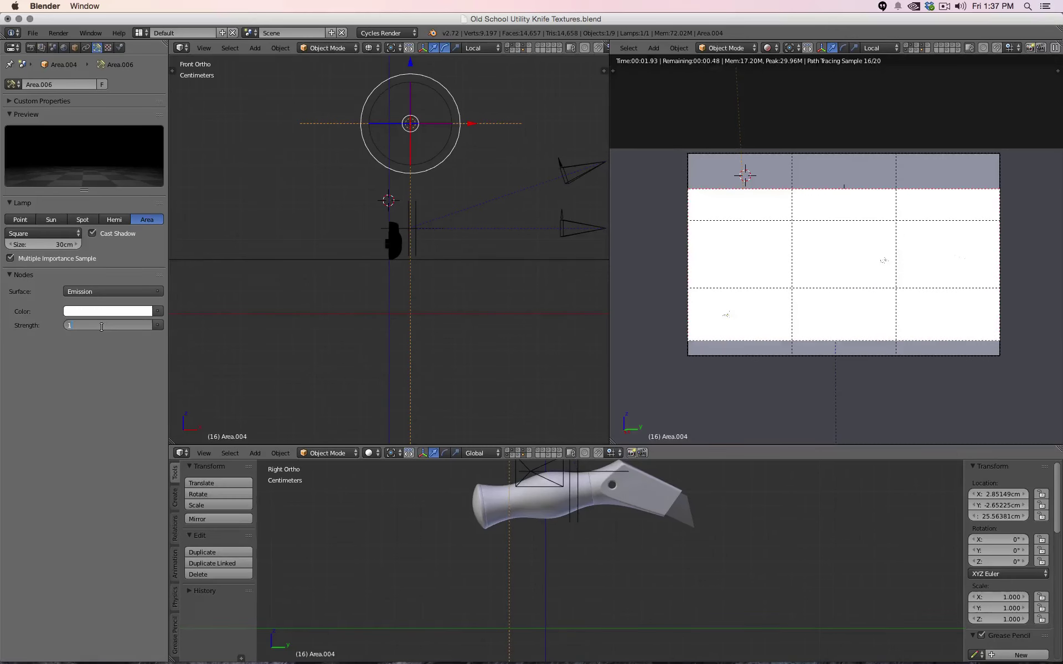
pyautogui.write('1')
pyautogui.press('Return')
pyautogui.click(101, 327)
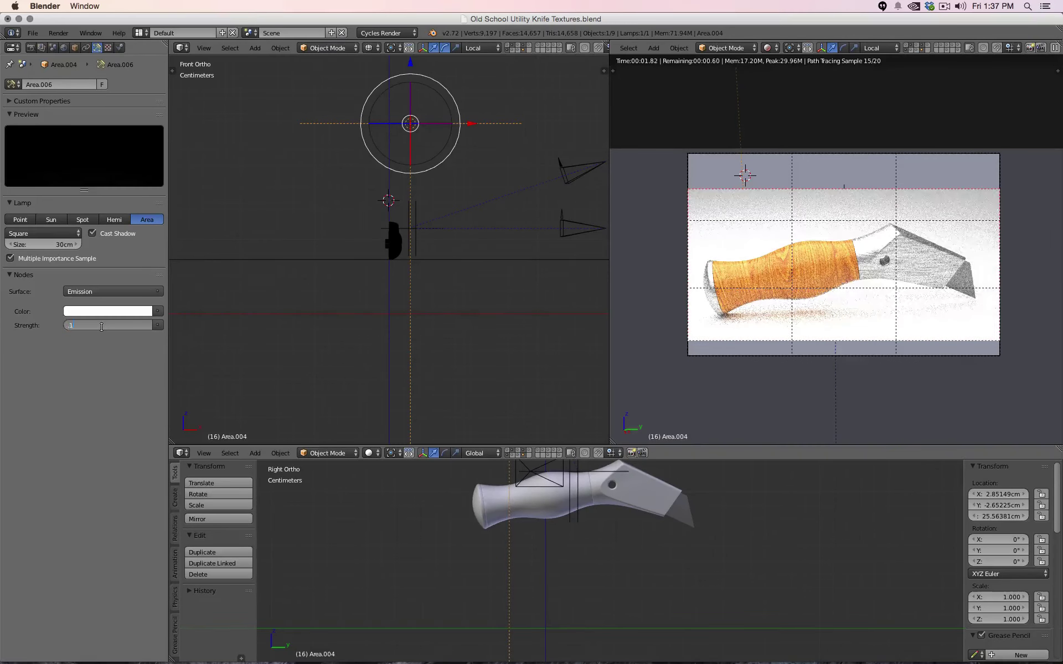
pyautogui.write('.1')
pyautogui.press('Return')
pyautogui.click(101, 326)
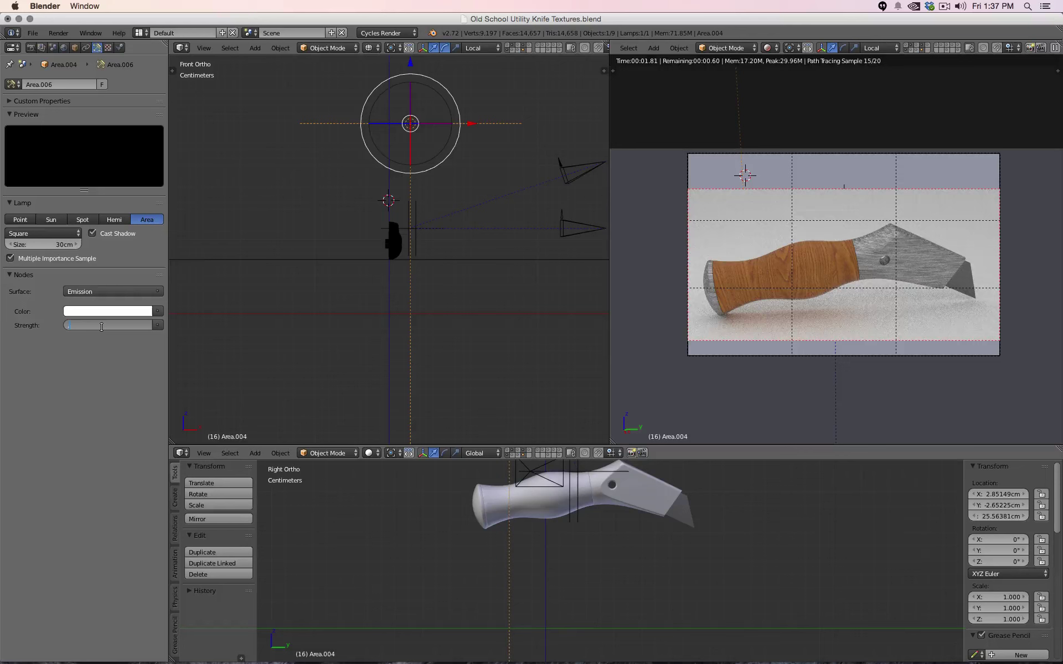
pyautogui.press('Return')
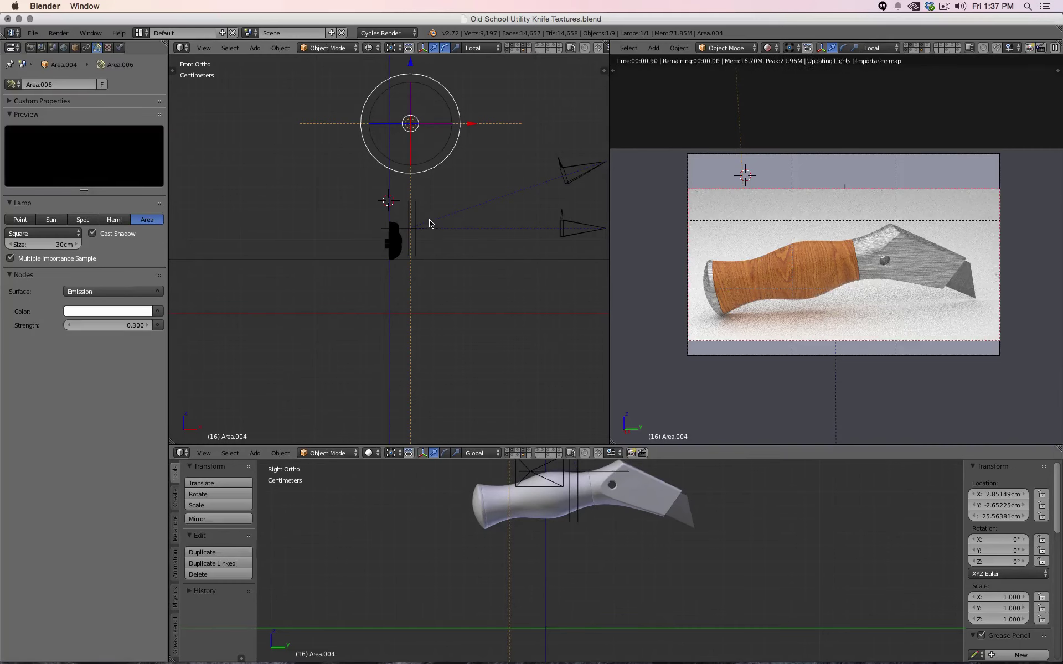
# Step: Move the area lamp directly over the knife, to about X 4.7 mm, Z 27.3 cm, and inspect the lighting across the floor plane
pyautogui.press('g')
pyautogui.click(412, 211)
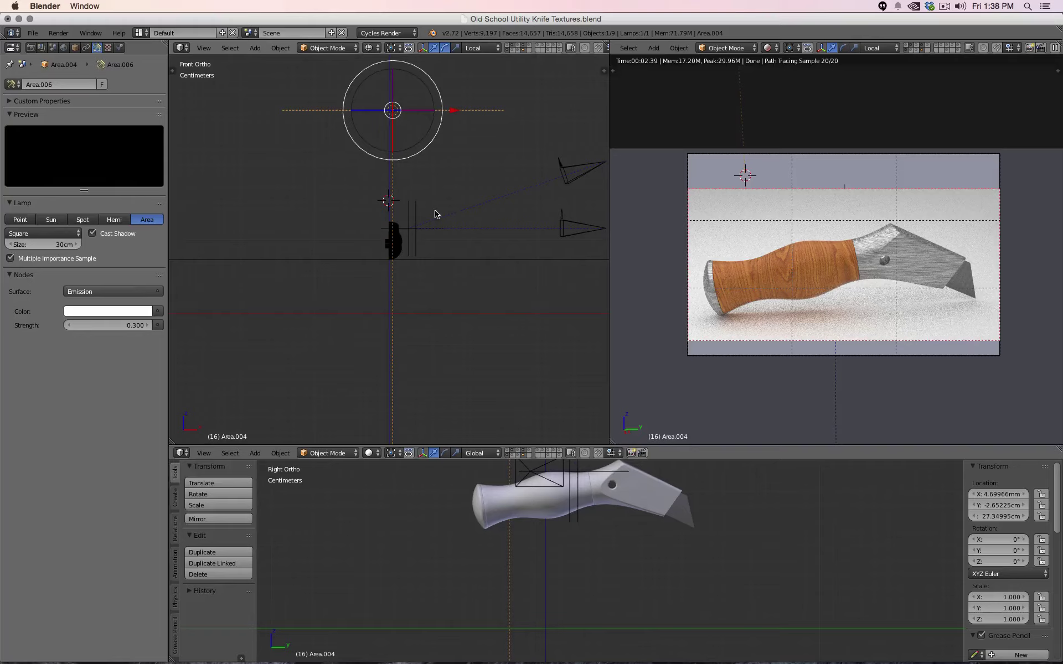
pyautogui.scroll(-1, 436, 214)
pyautogui.scroll(-4, 831, 249)
pyautogui.moveTo(830, 249); pyautogui.dragTo(893, 289, button='middle')
pyautogui.scroll(-2, 893, 289)
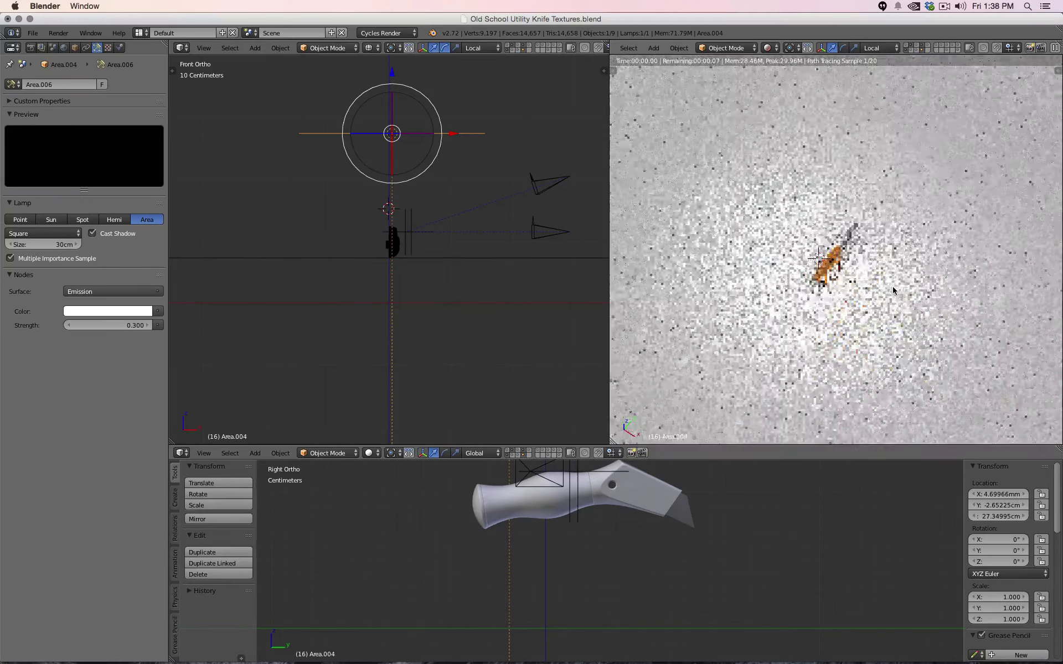
pyautogui.scroll(-4, 892, 287)
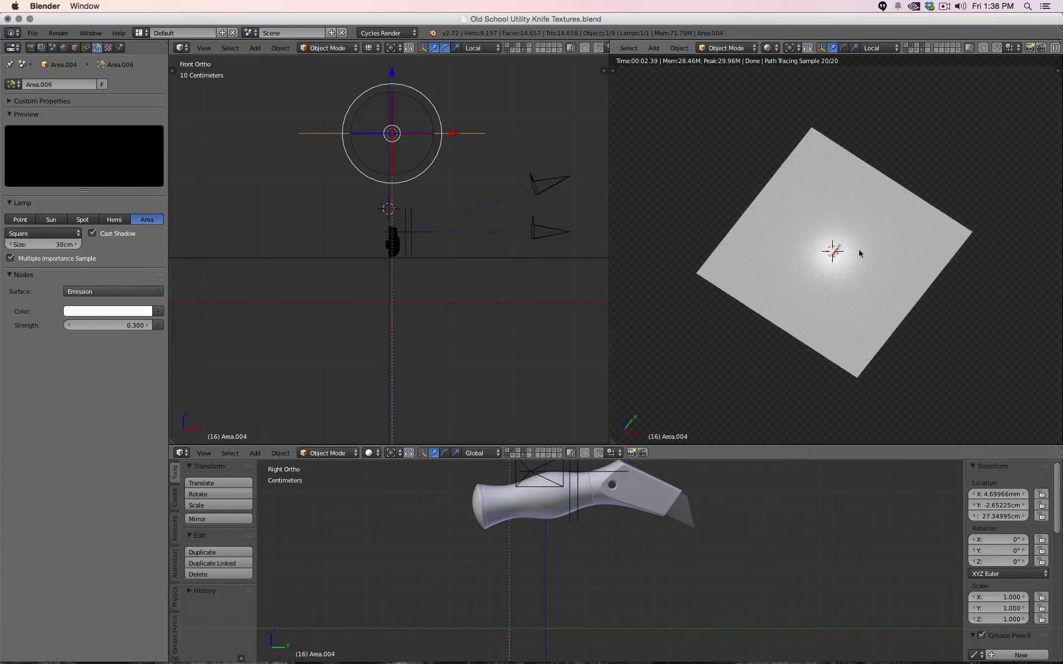
pyautogui.press('KP_3')
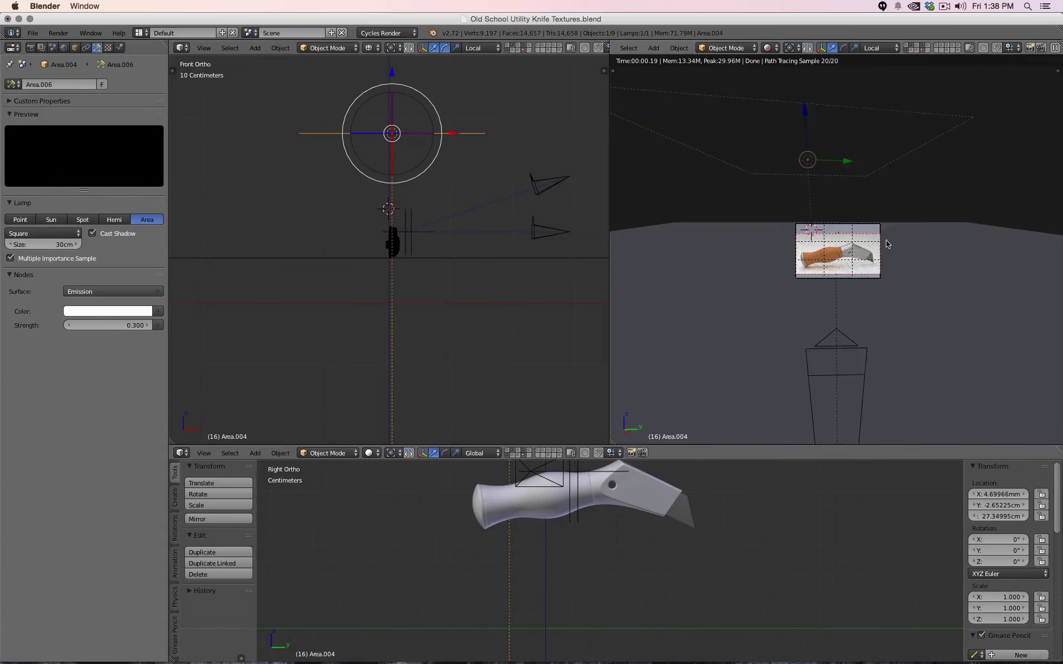
pyautogui.scroll(7, 887, 244)
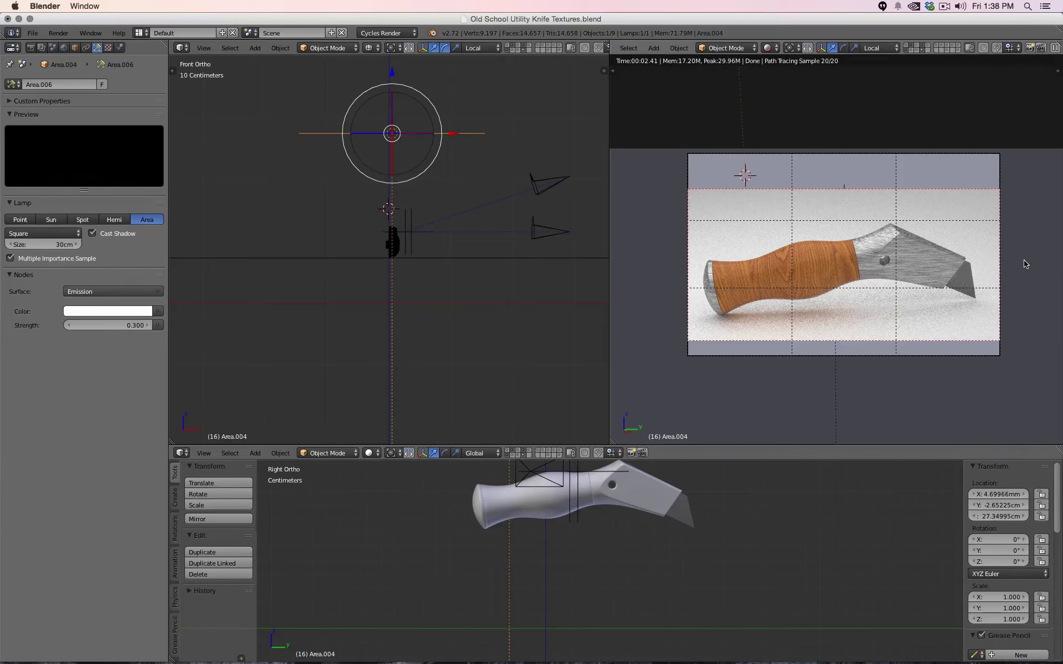
# Step: Pull the angled camera back along its local Z axis to about X 33.5 cm, Z 21.9 cm
pyautogui.rightClick(537, 192)
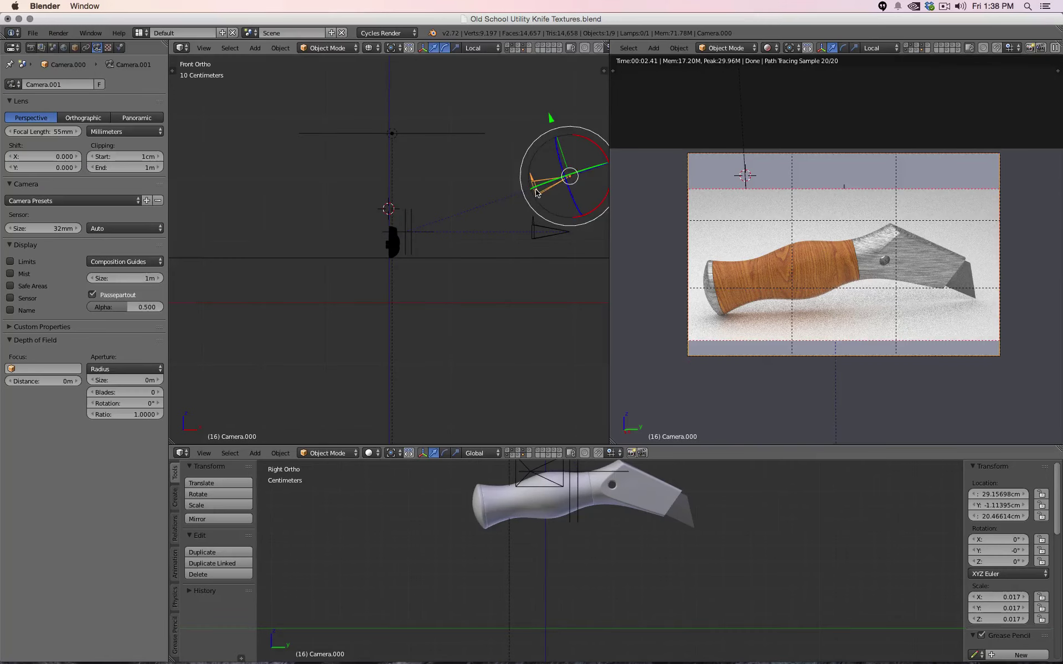
pyautogui.press('g')
pyautogui.press('z')
pyautogui.press('z')
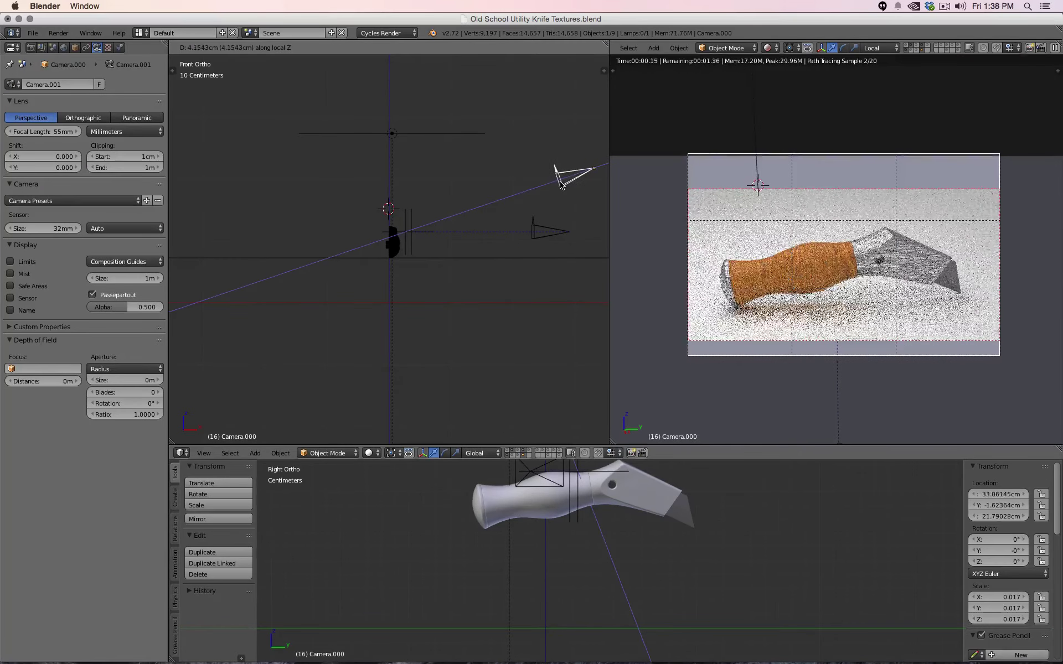
pyautogui.click(565, 172)
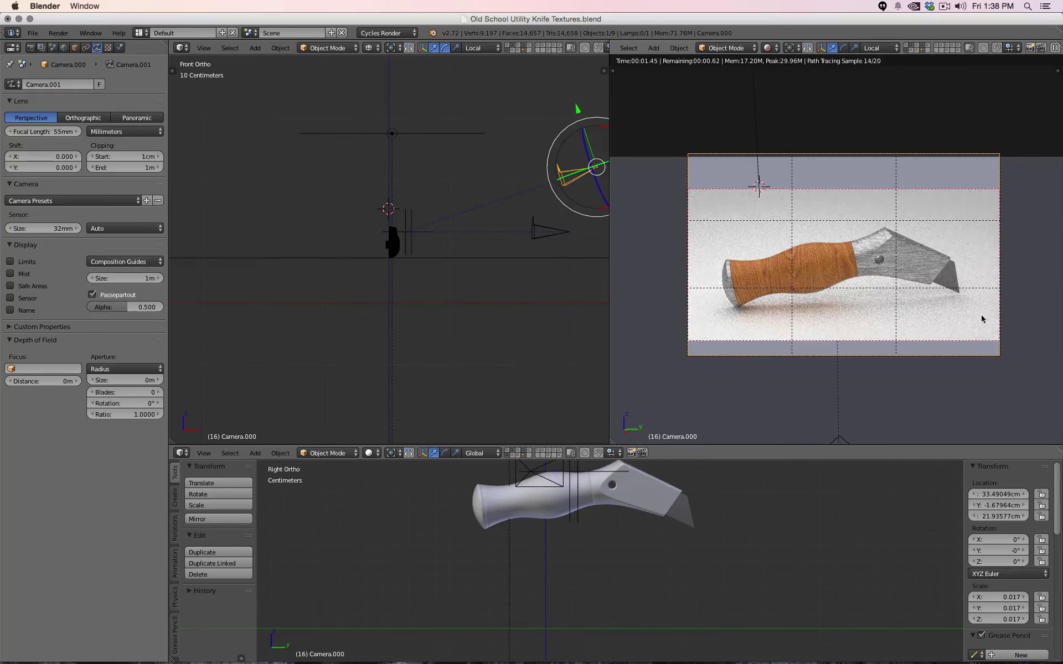
# Step: Try the area lamp on either side of the knife in front view, tilting it toward the knife at about 34°, -28° and -39°
pyautogui.rightClick(457, 142)
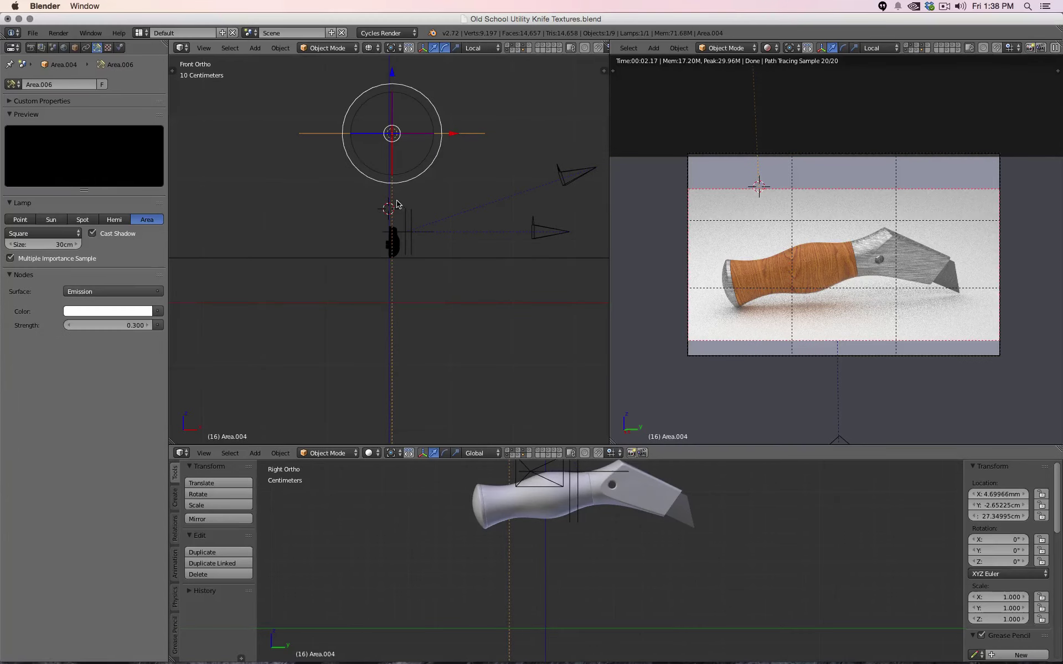
pyautogui.press('r')
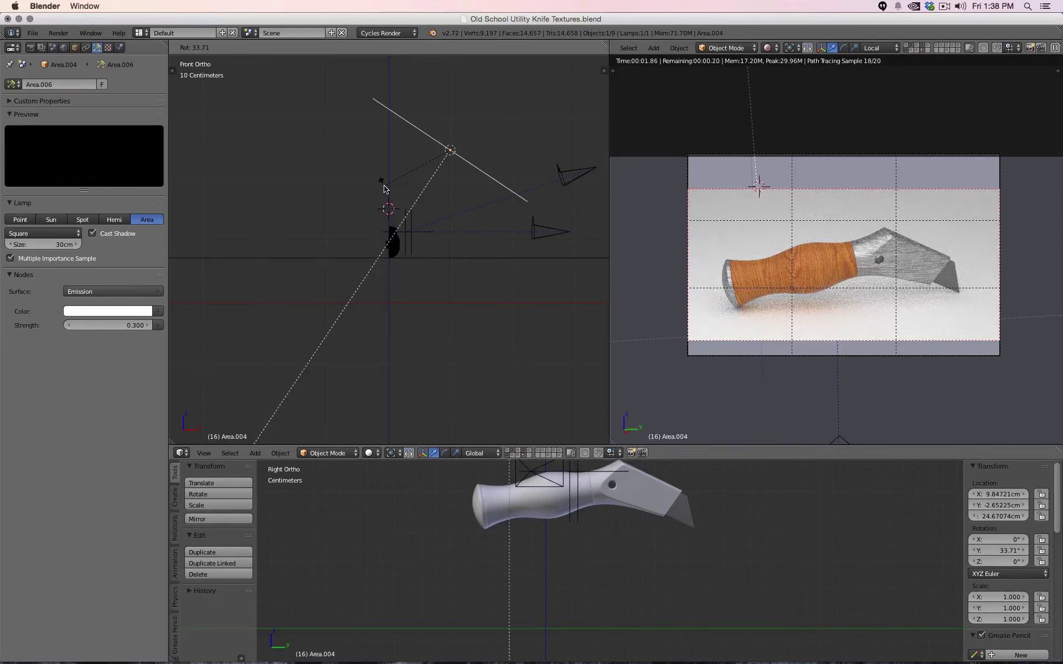
pyautogui.click(386, 188)
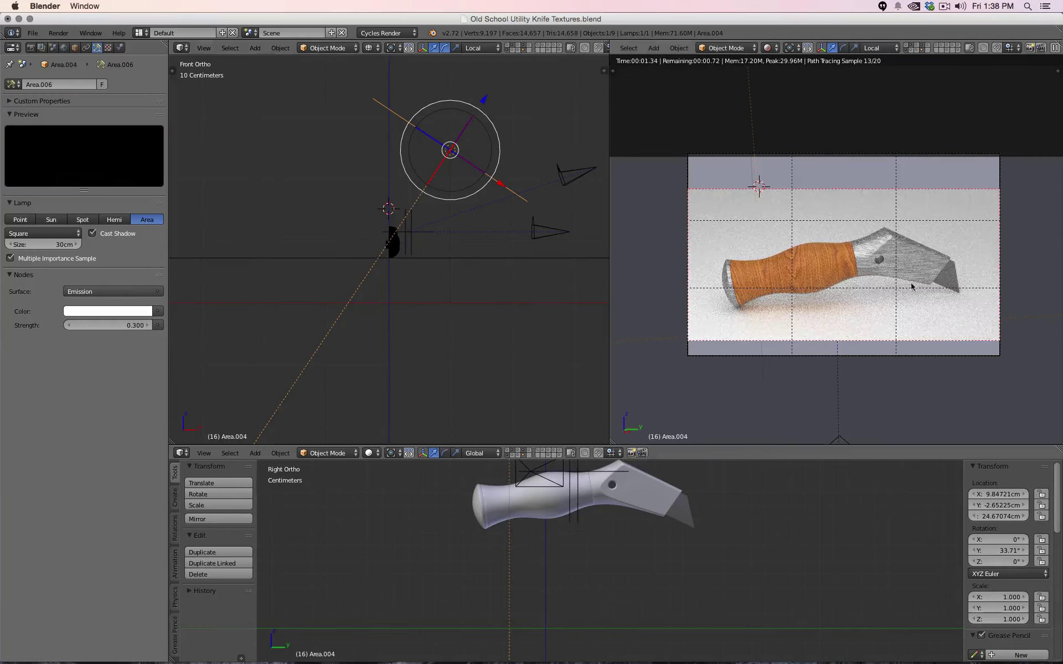
pyautogui.press('r')
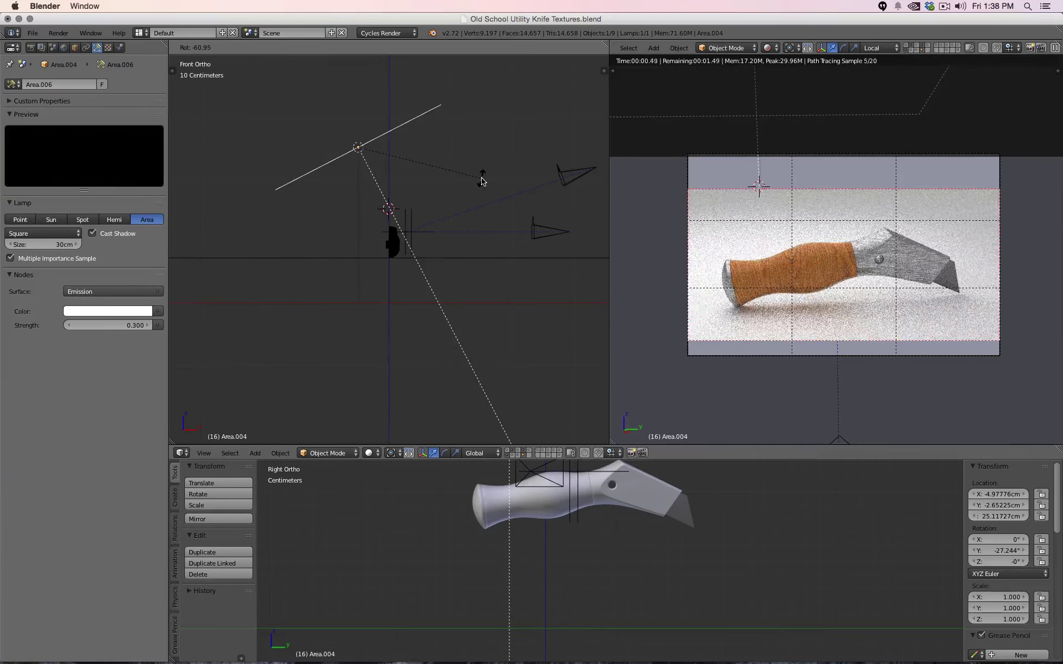
pyautogui.click(458, 180)
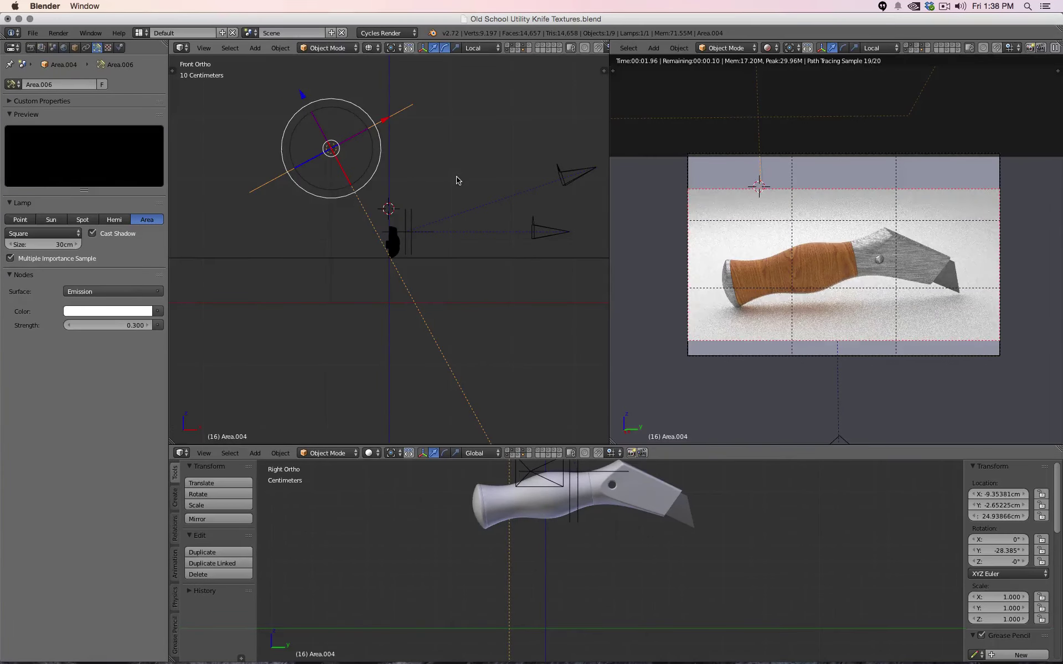
pyautogui.press('r')
pyautogui.click(443, 157)
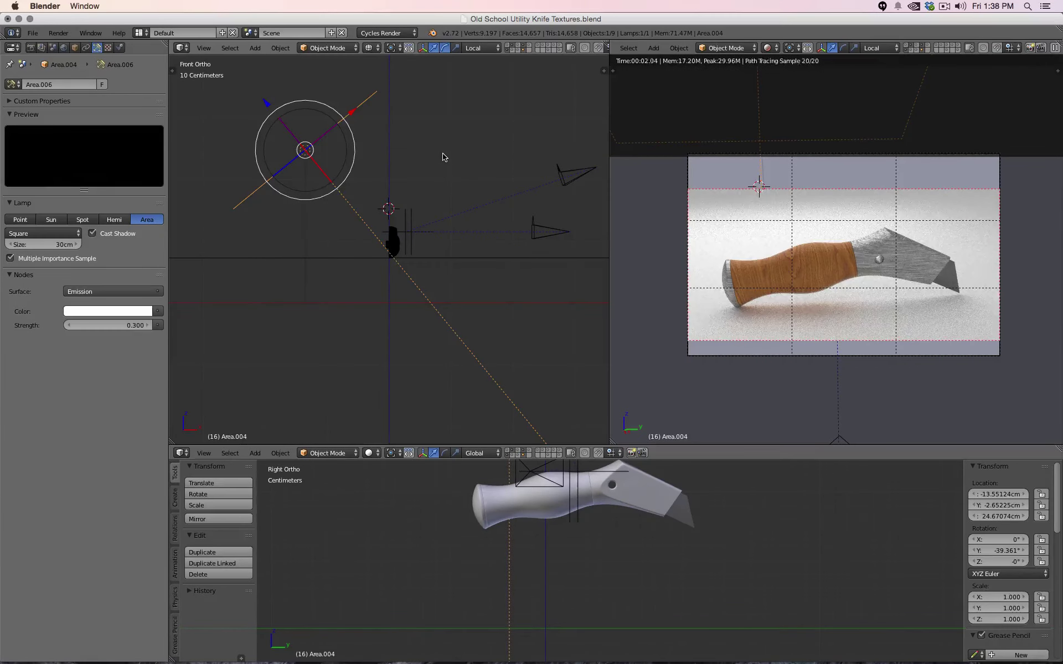
# Step: Bring the area lamp back above the knife at about X 7.4 mm, Z 25.7 cm, and rotate it nearly level, about -1° on Y
pyautogui.press('g')
pyautogui.click(520, 162)
pyautogui.press('r')
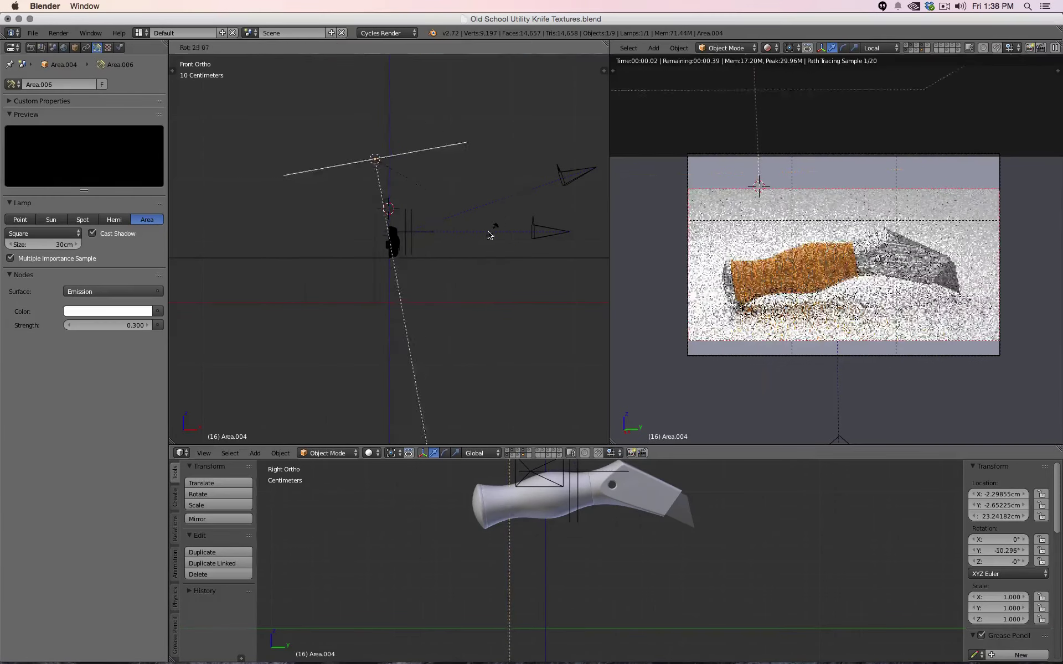
pyautogui.click(465, 237)
pyautogui.press('g')
pyautogui.click(482, 230)
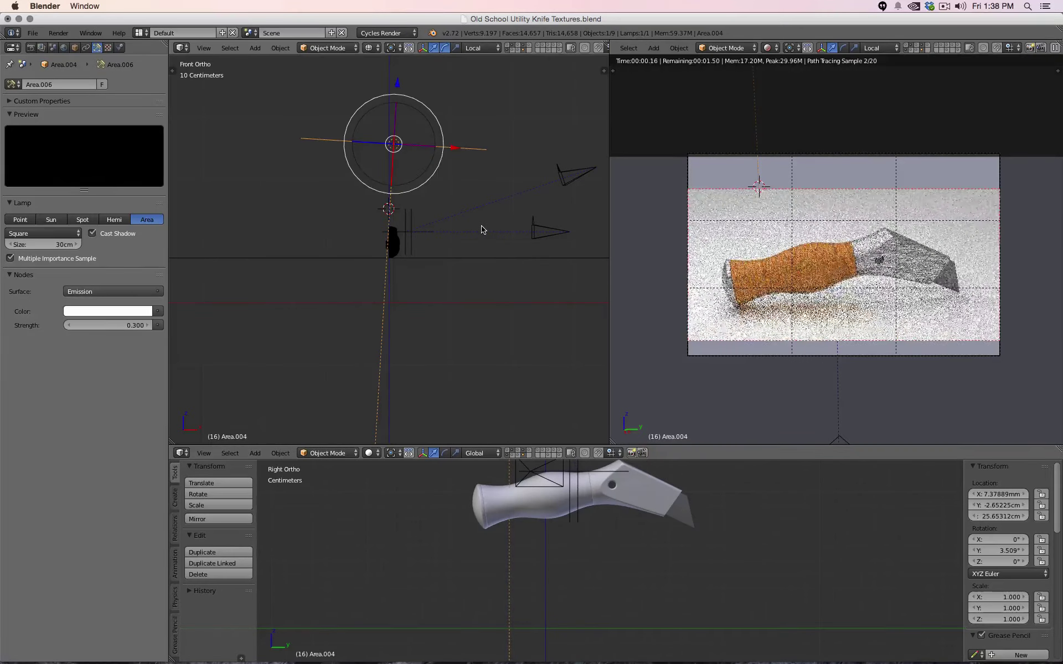
pyautogui.press('r')
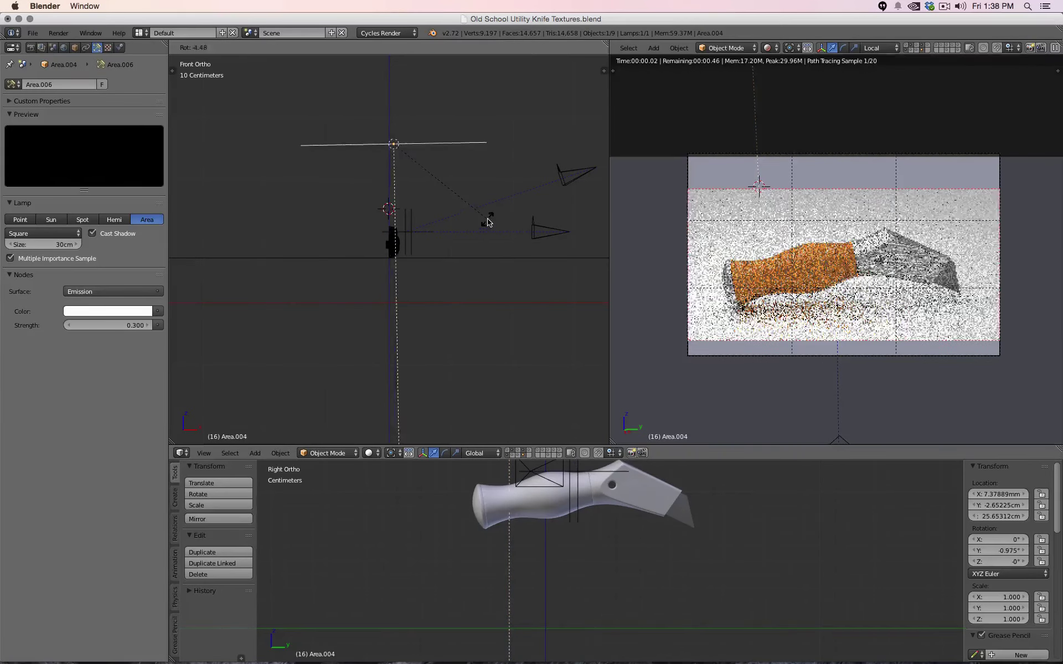
pyautogui.click(481, 229)
# Step: Duplicate the area lamp and move the copy beyond the blade end in right view, to about Y 15.1 cm, Z 19 cm
pyautogui.hotkey('shift', 'd')
pyautogui.rightClick(481, 230)
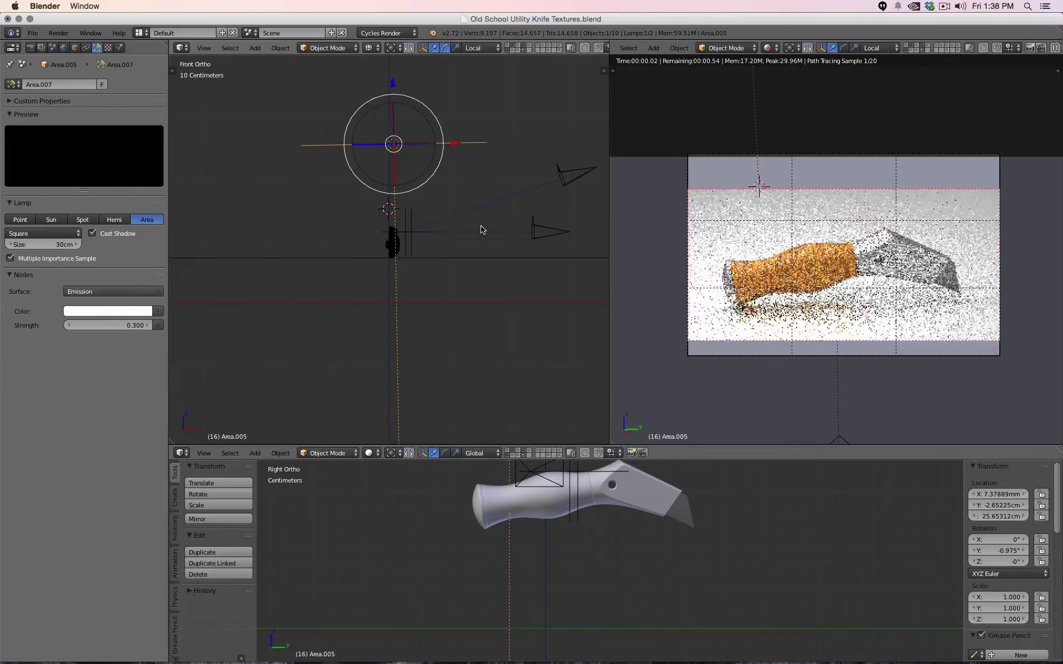
pyautogui.press('KP_3')
pyautogui.press('g')
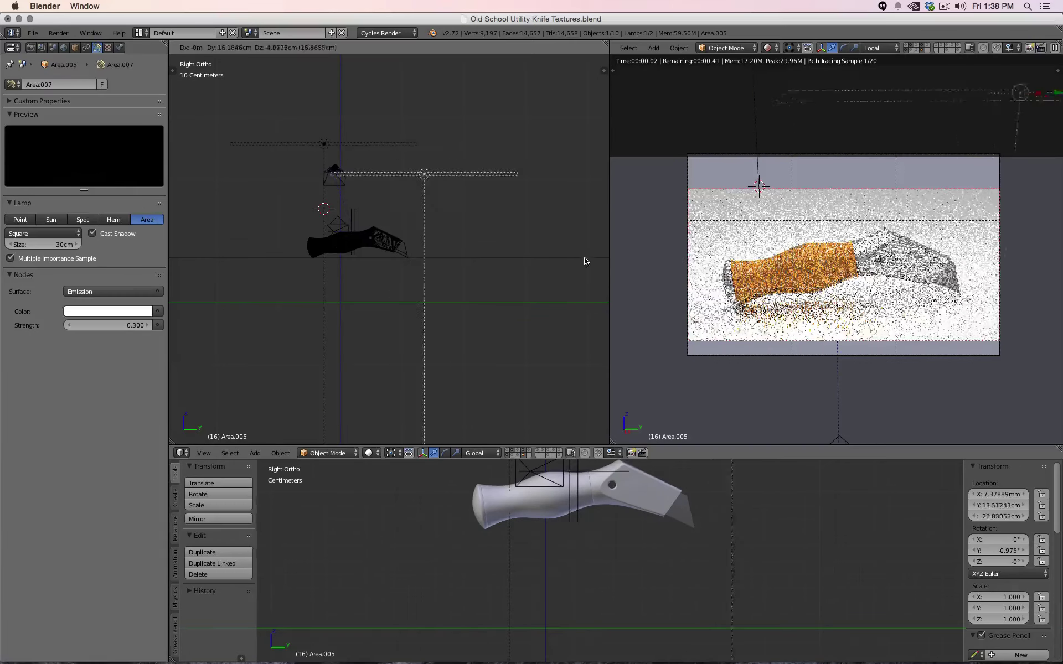
pyautogui.click(591, 271)
# Step: Set the duplicated area lamp's size to 10 cm
pyautogui.click(41, 245)
pyautogui.write('1')
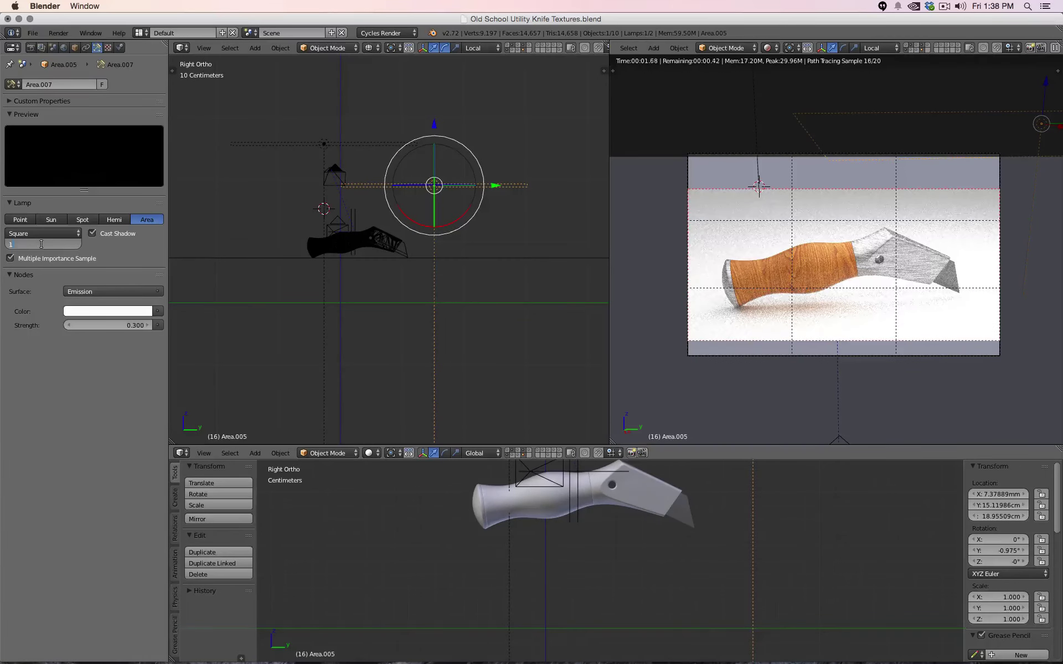
pyautogui.write('0')
pyautogui.press('Return')
pyautogui.click(36, 242)
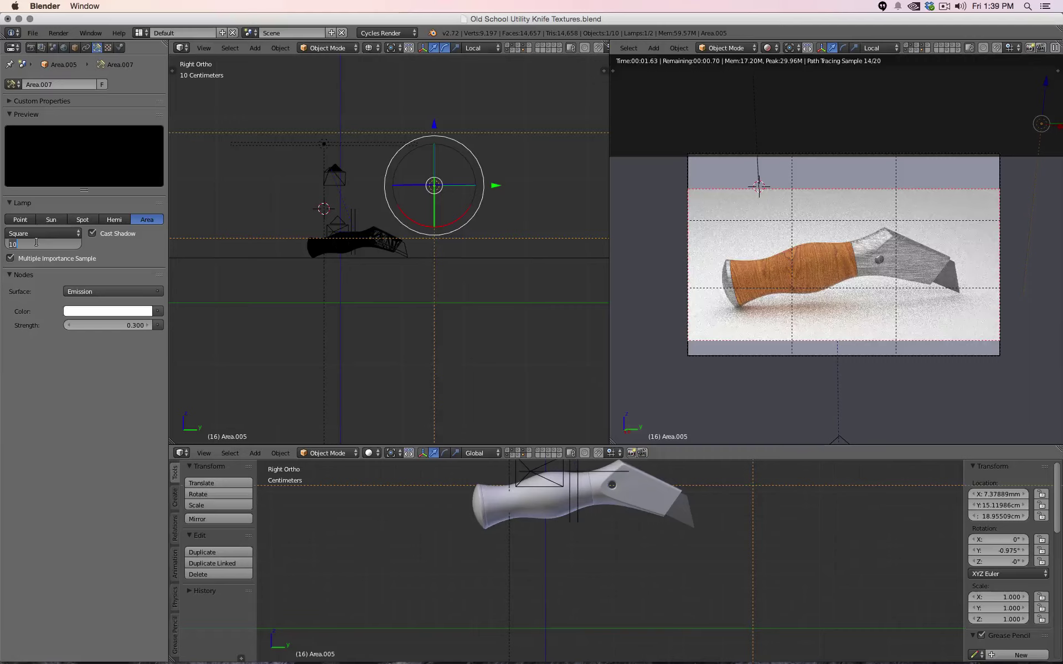
pyautogui.write('10')
pyautogui.press('Return')
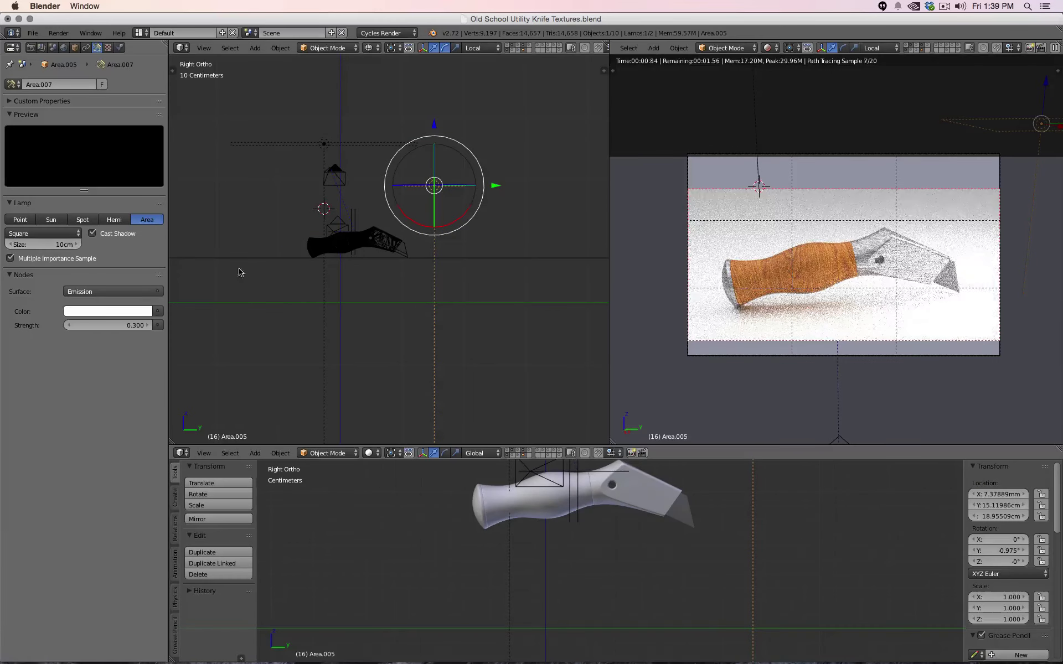
# Step: Rotate the small lamp about -89° on X and -27° on Z to aim at the knife, placing it near X 10.5 cm, Y 22.9 cm
pyautogui.press('r')
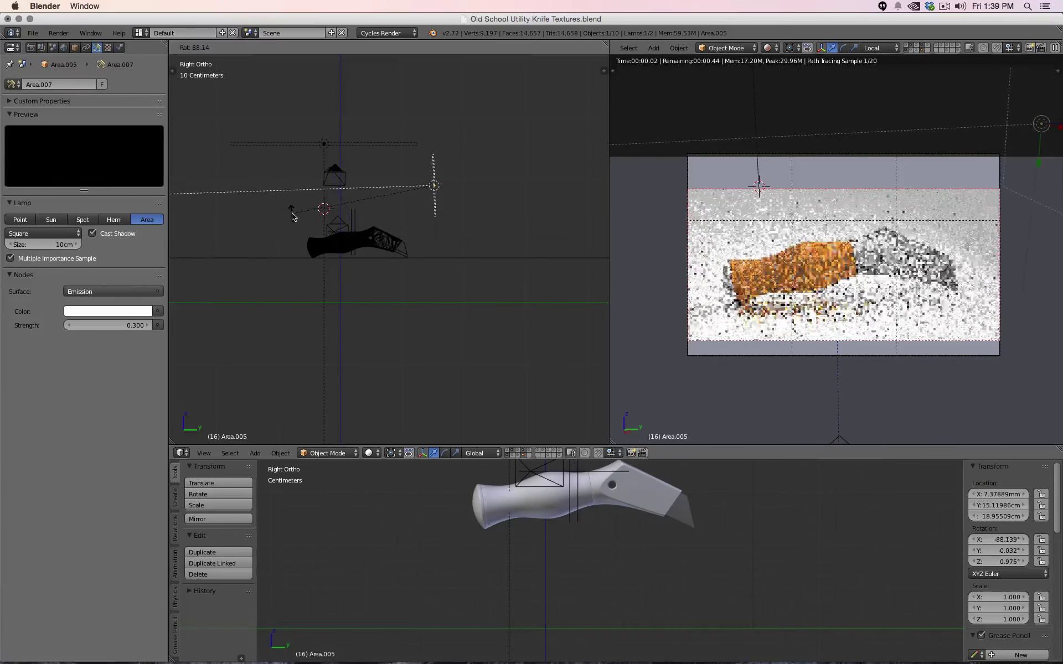
pyautogui.click(294, 214)
pyautogui.press('KP_7')
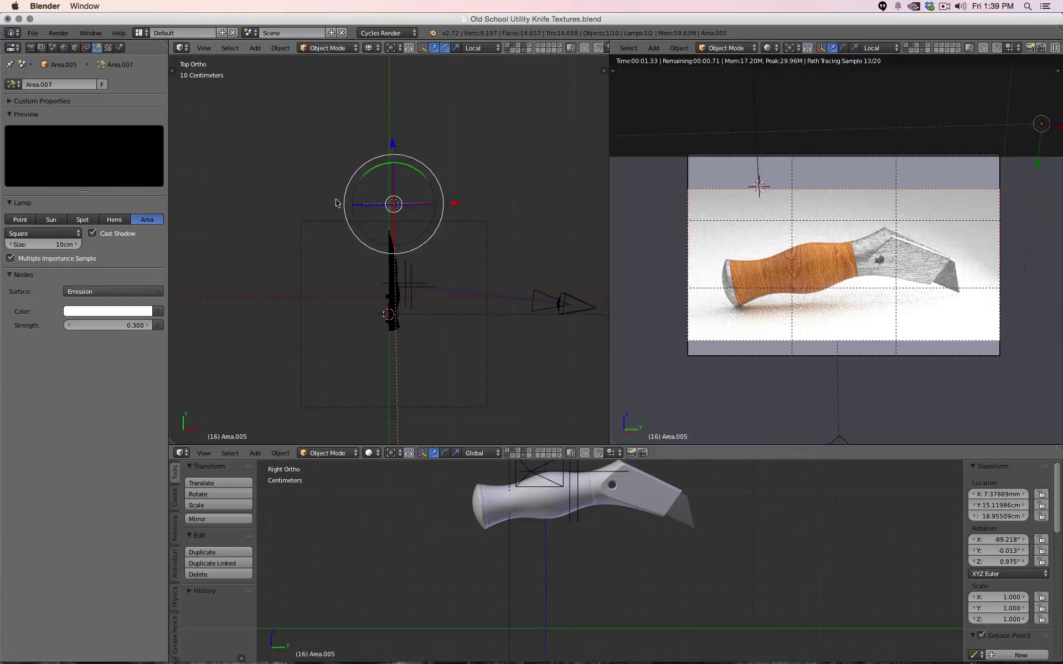
pyautogui.press('g')
pyautogui.press('r')
pyautogui.click(394, 228)
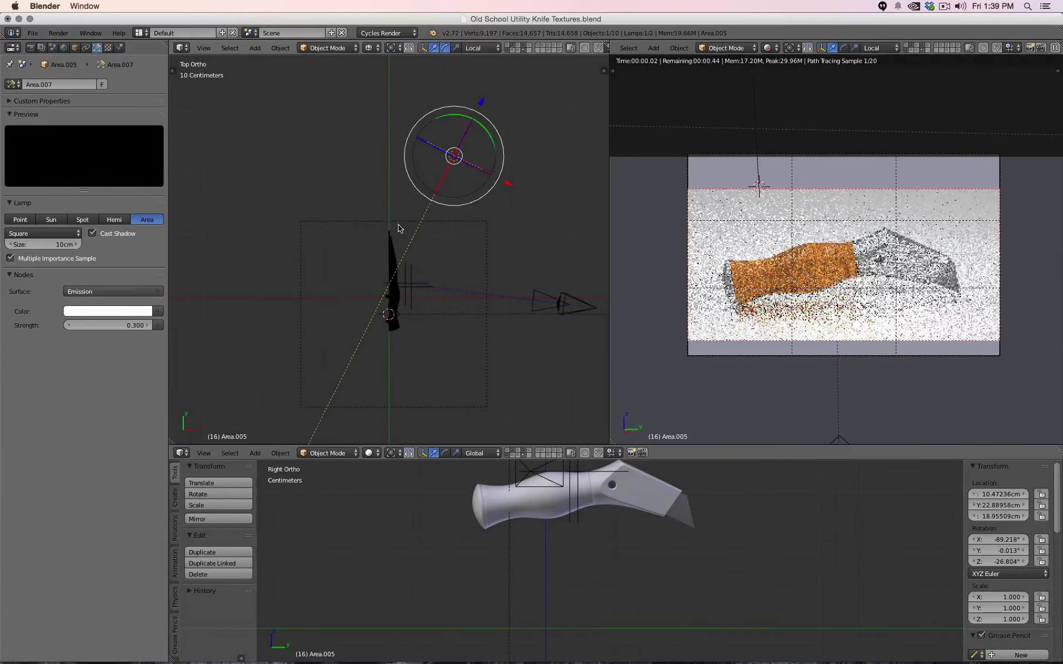
# Step: Lower the small lamp along the global Z axis to about 13.9 cm in right view
pyautogui.press('KP_3')
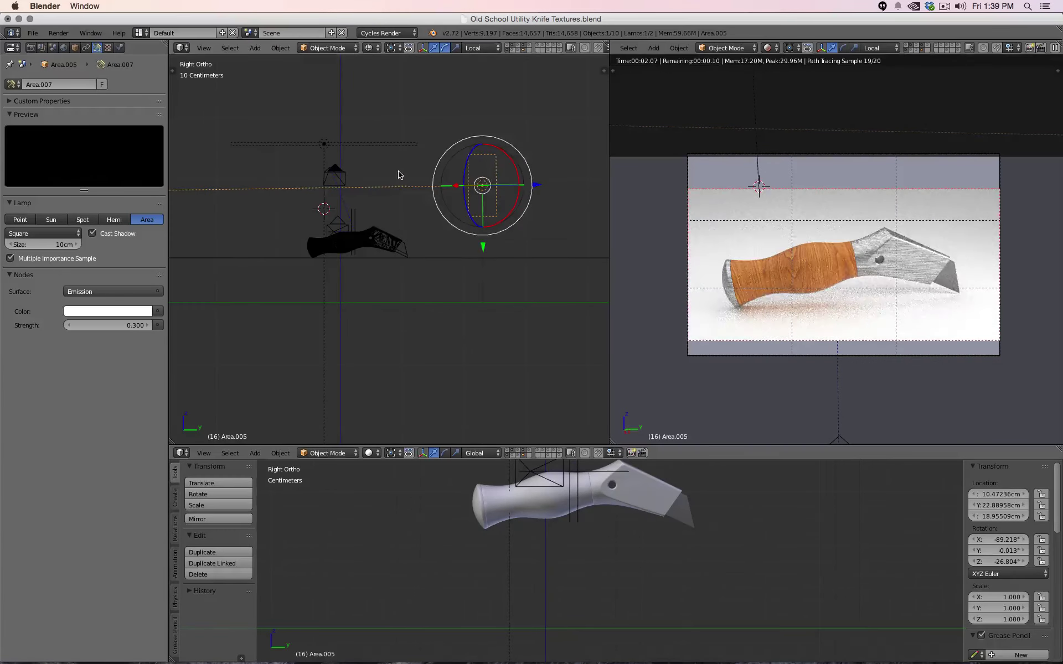
pyautogui.press('g')
pyautogui.press('z')
pyautogui.click(404, 202)
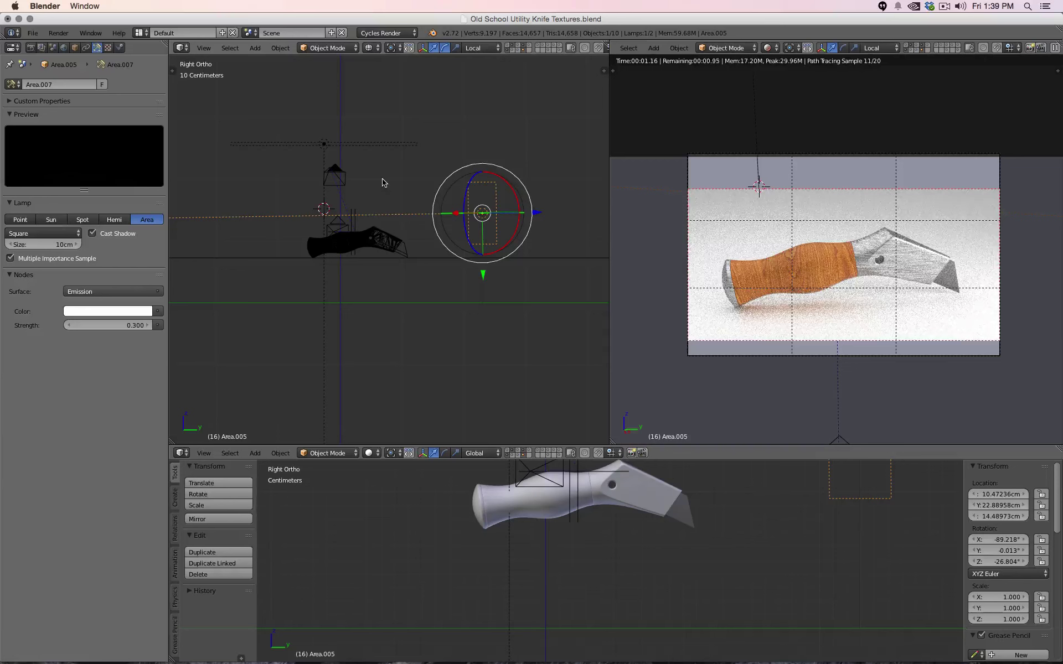
pyautogui.press('r')
pyautogui.press('g')
pyautogui.press('z')
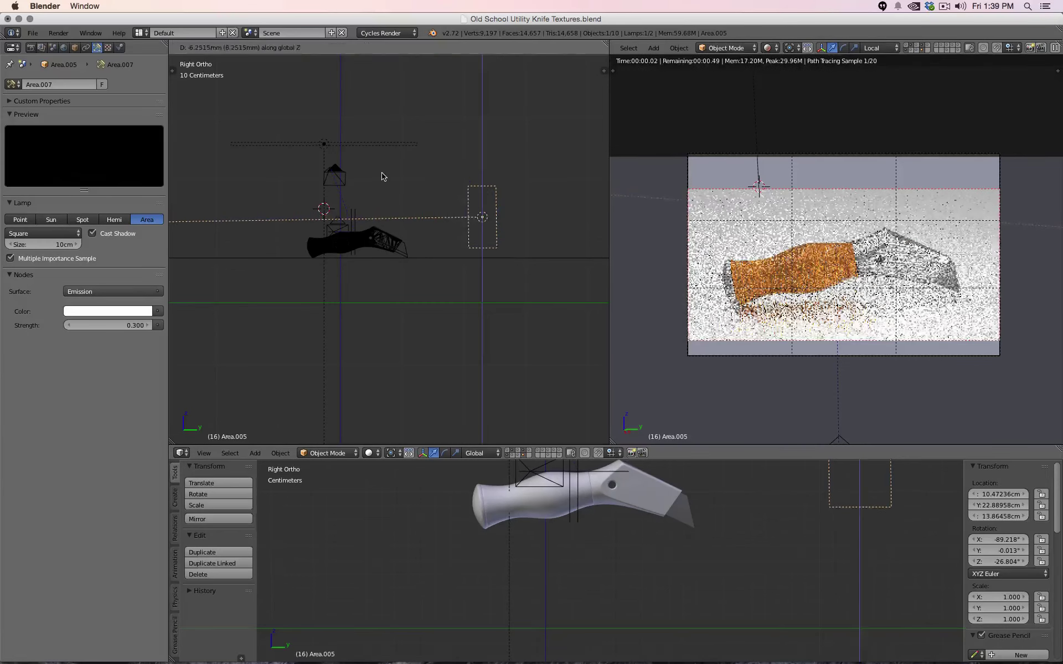
pyautogui.click(366, 175)
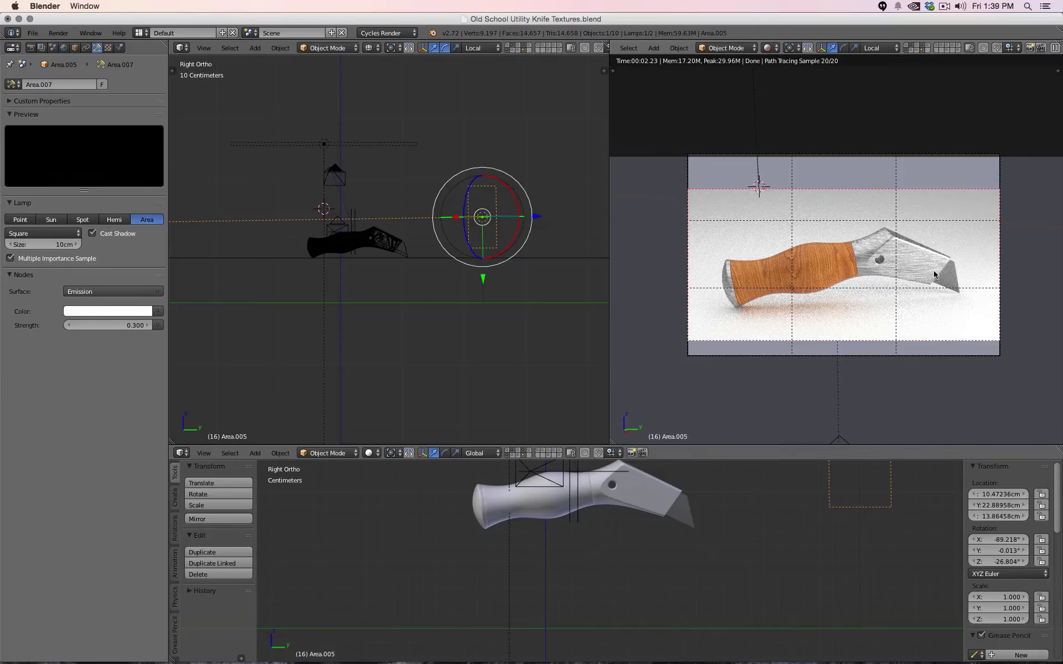
# Step: Duplicate the small area lamp in top view and place the copy beyond the handle end, at about X 18.8 cm, Y -19.9 cm
pyautogui.press('KP_7')
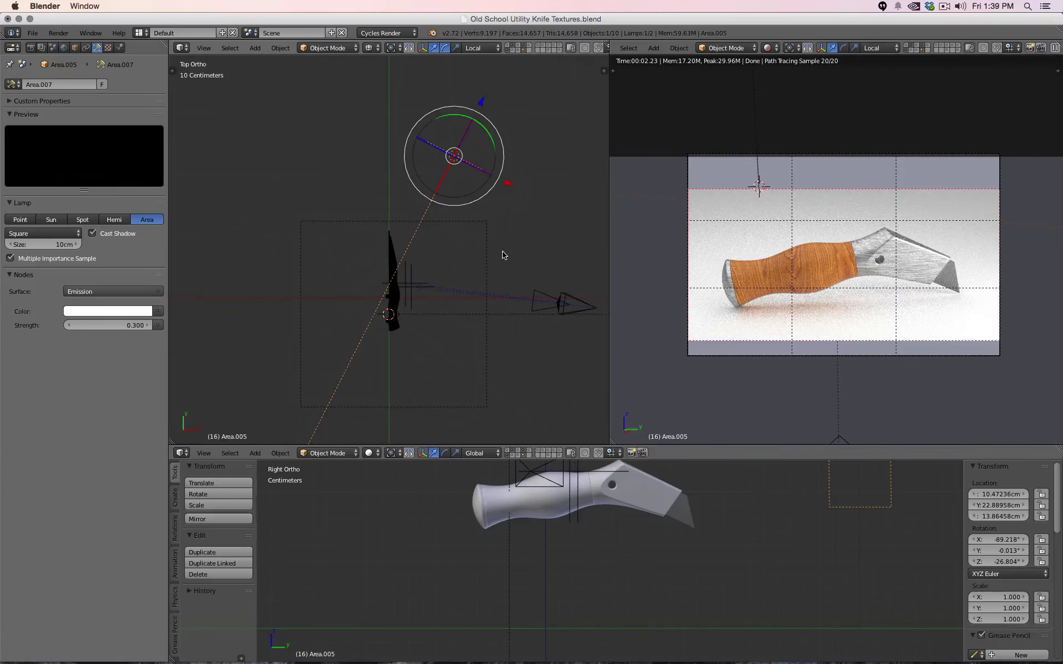
pyautogui.hotkey('shift', 'd')
pyautogui.click(443, 83)
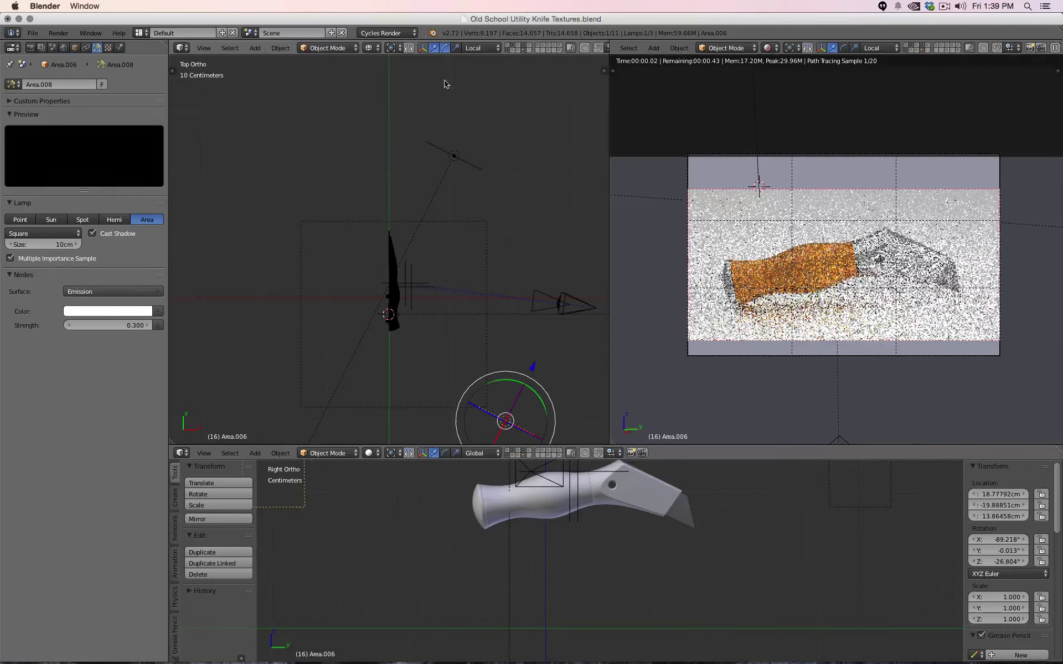
# Step: Rotate the duplicated small lamp to about -153° on Z to aim at the knife, positioned near X 11.0 cm, Y -24.3 cm
pyautogui.press('r')
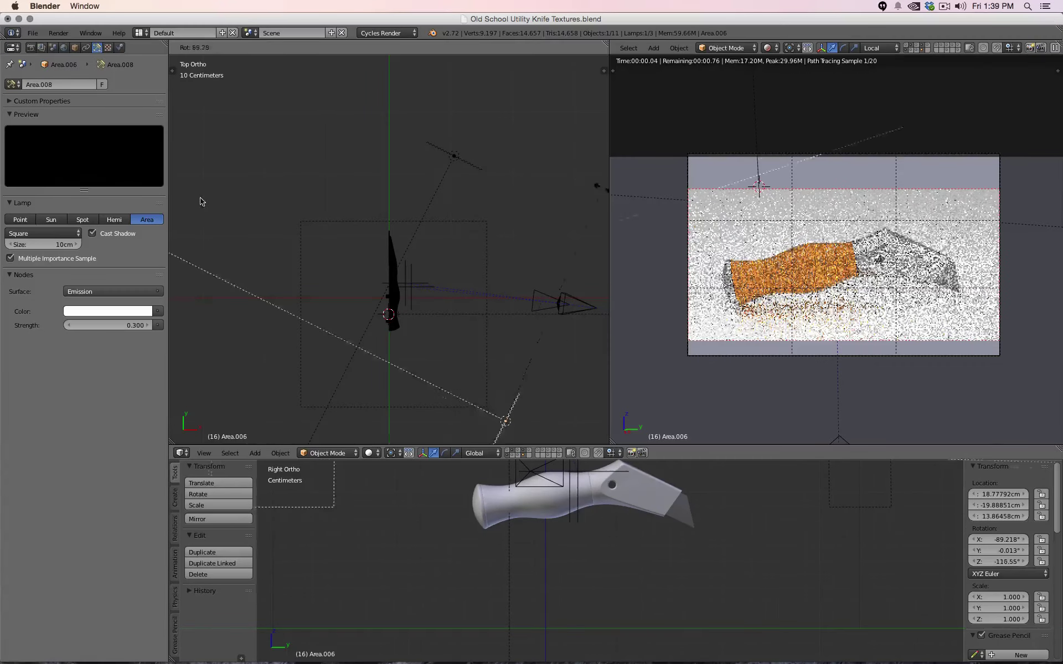
pyautogui.click(272, 232)
pyautogui.press('r')
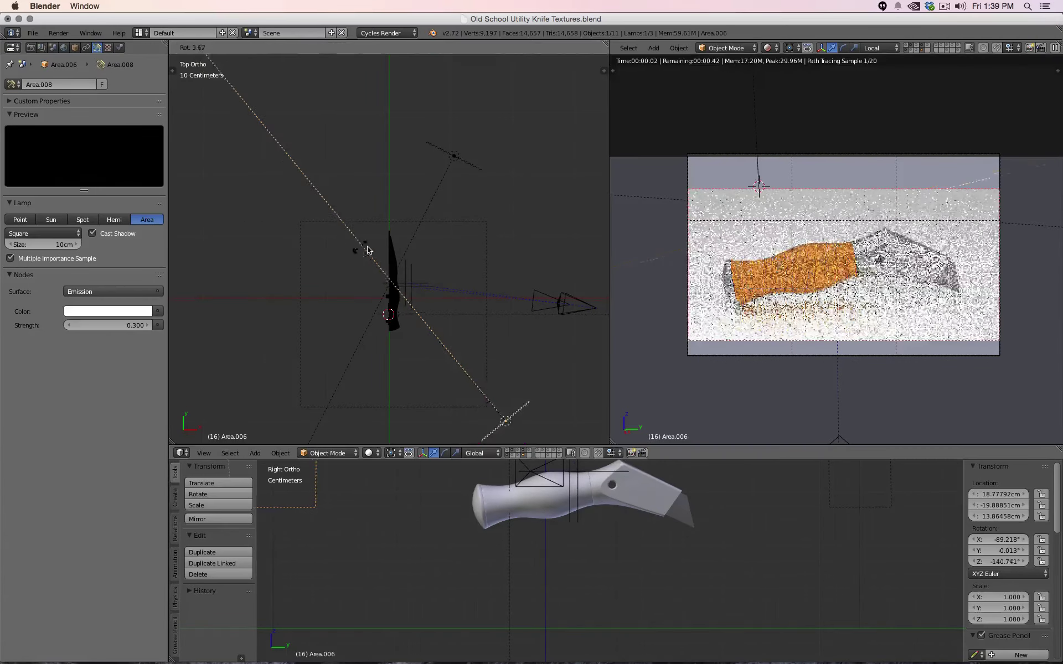
pyautogui.click(404, 292)
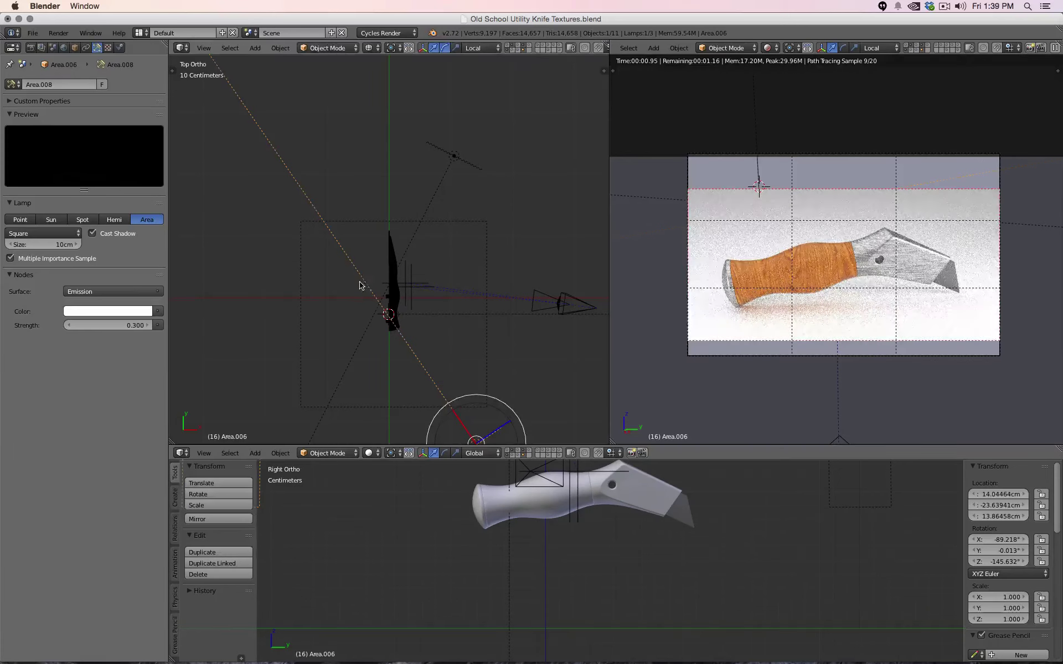
pyautogui.press('r')
pyautogui.click(370, 267)
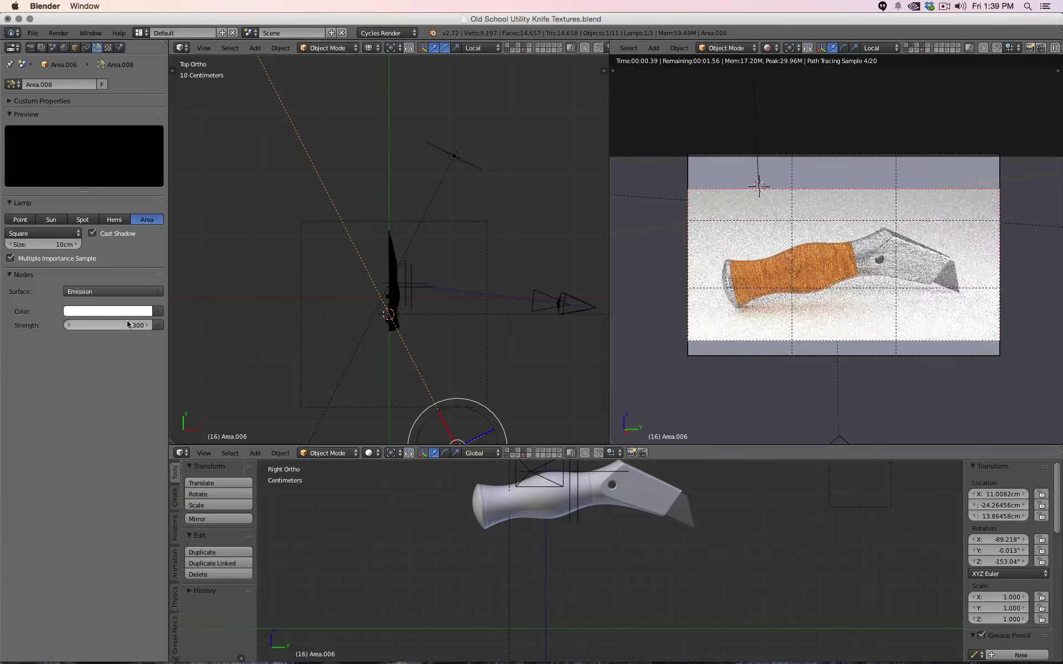
# Step: Set the duplicated small lamp's emission strength to 0.1 and hide the large overhead area lamp
pyautogui.click(131, 325)
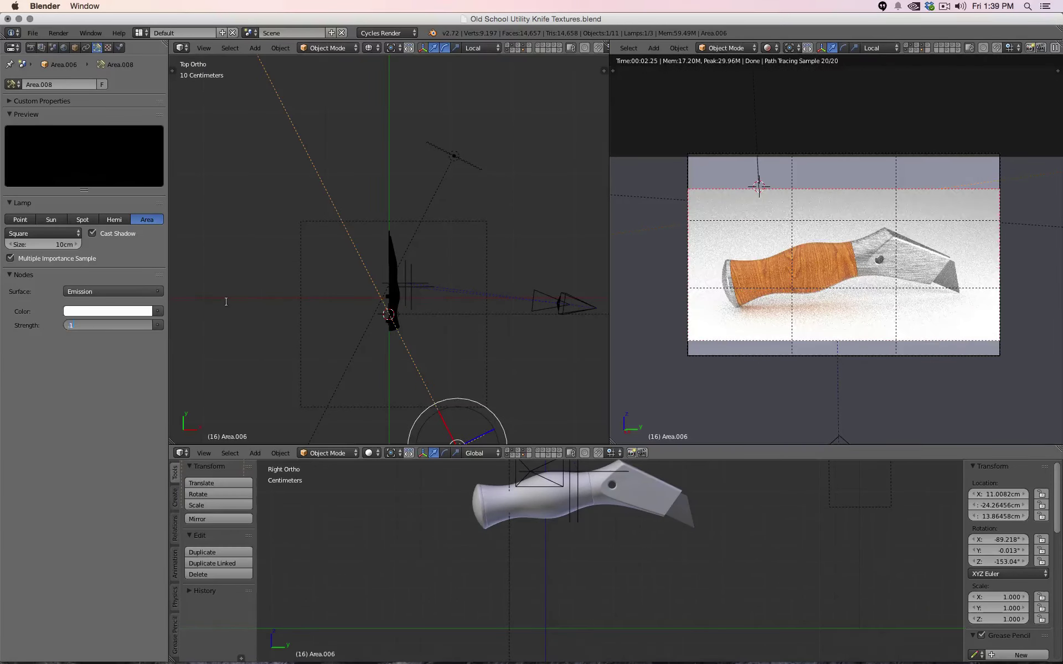
pyautogui.write('0.1')
pyautogui.press('Return')
pyautogui.rightClick(323, 229)
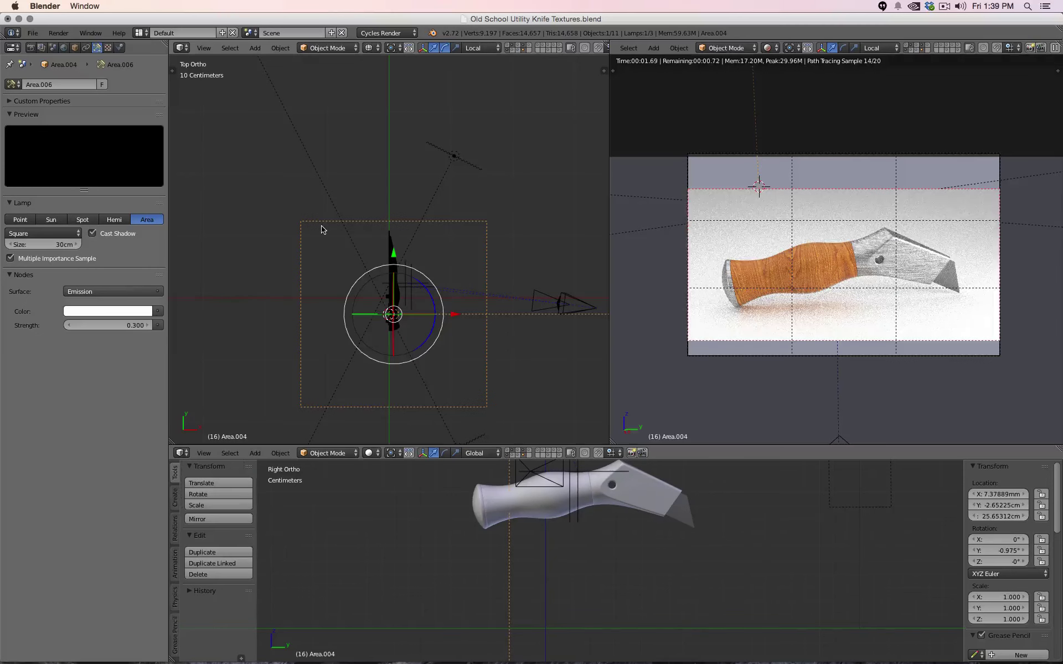
pyautogui.press('a')
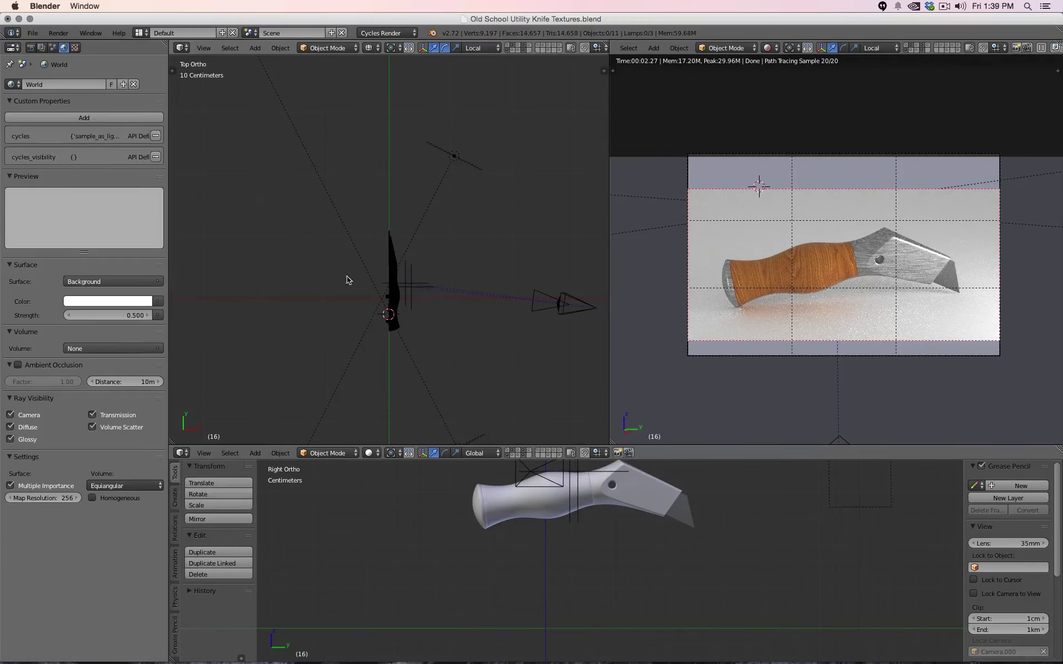
# Step: Set the emission strength of the small lamp beyond the handle end to 0.2
pyautogui.rightClick(424, 373)
pyautogui.click(117, 325)
pyautogui.write('0.1')
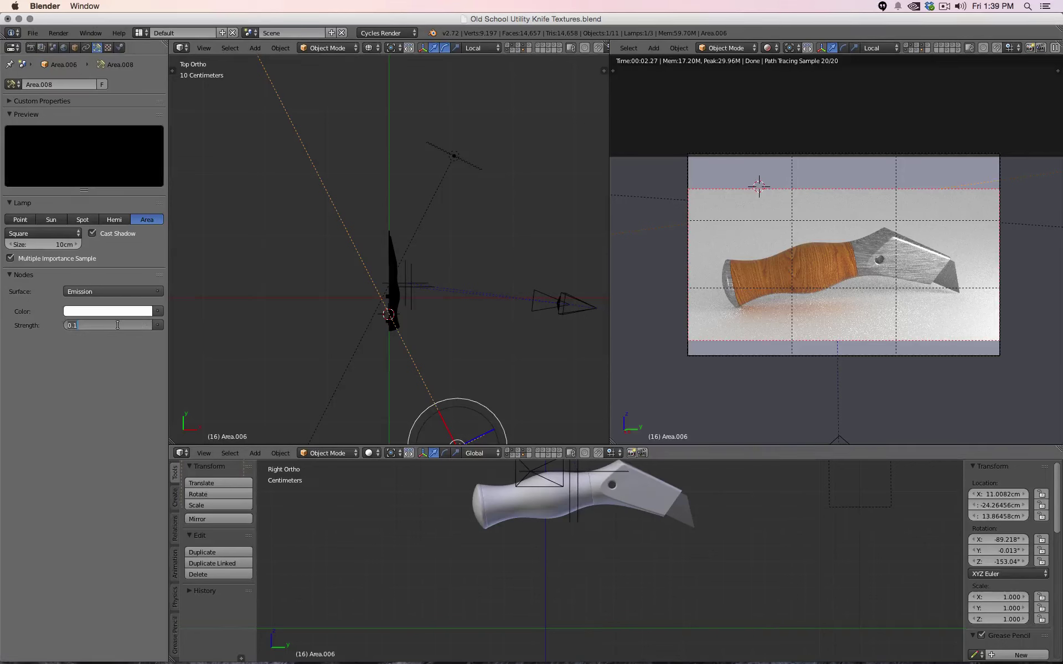
pyautogui.press('BackSpace')
pyautogui.write('2')
pyautogui.press('Return')
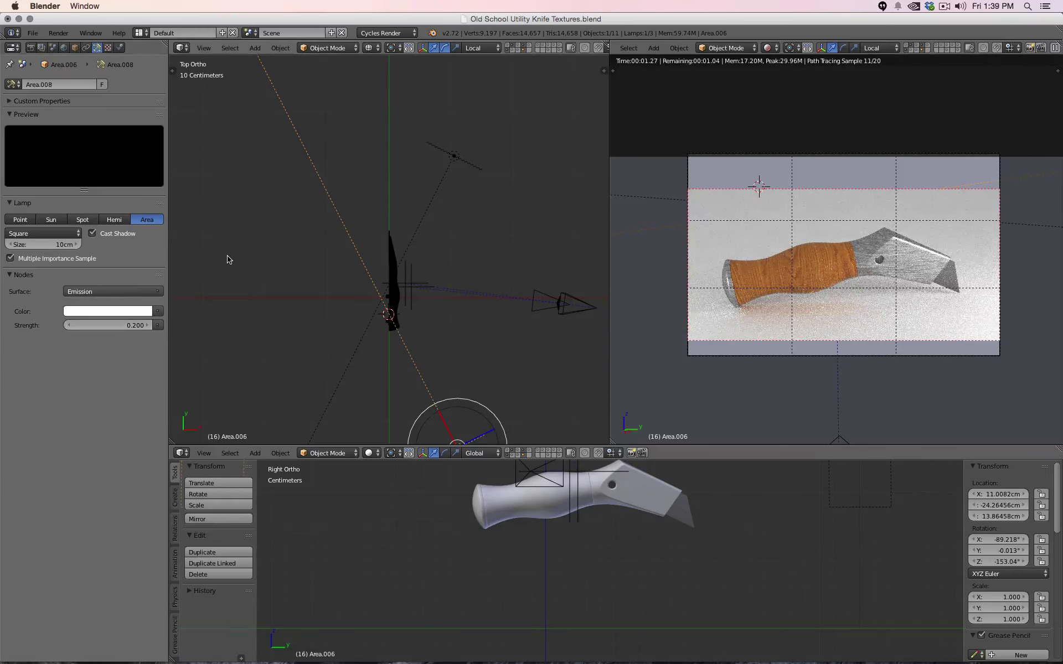
# Step: Unhide the large overhead area lamp and set its emission strength to 0.1
pyautogui.rightClick(392, 314)
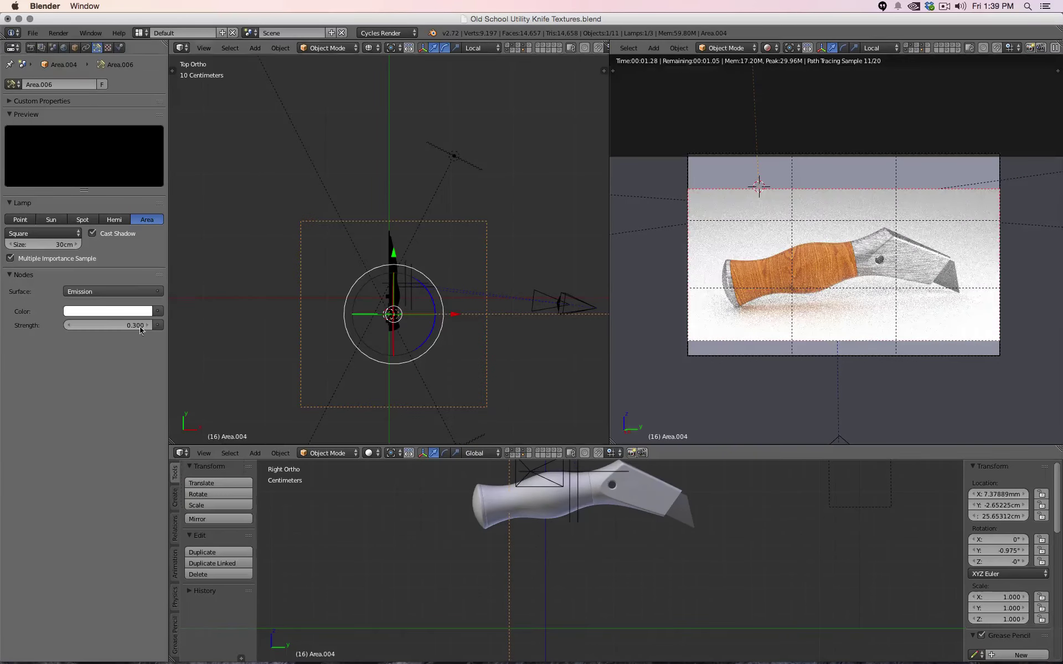
pyautogui.click(119, 325)
pyautogui.write('0.3')
pyautogui.press('BackSpace')
pyautogui.press('BackSpace')
pyautogui.press('BackSpace')
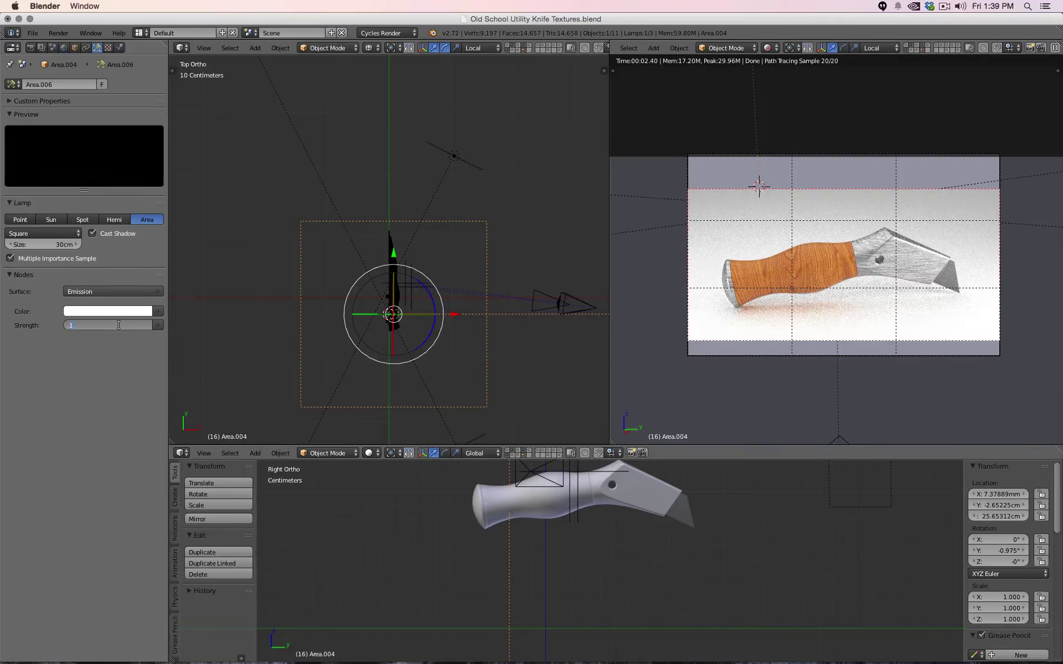
pyautogui.write('.1')
pyautogui.press('Return')
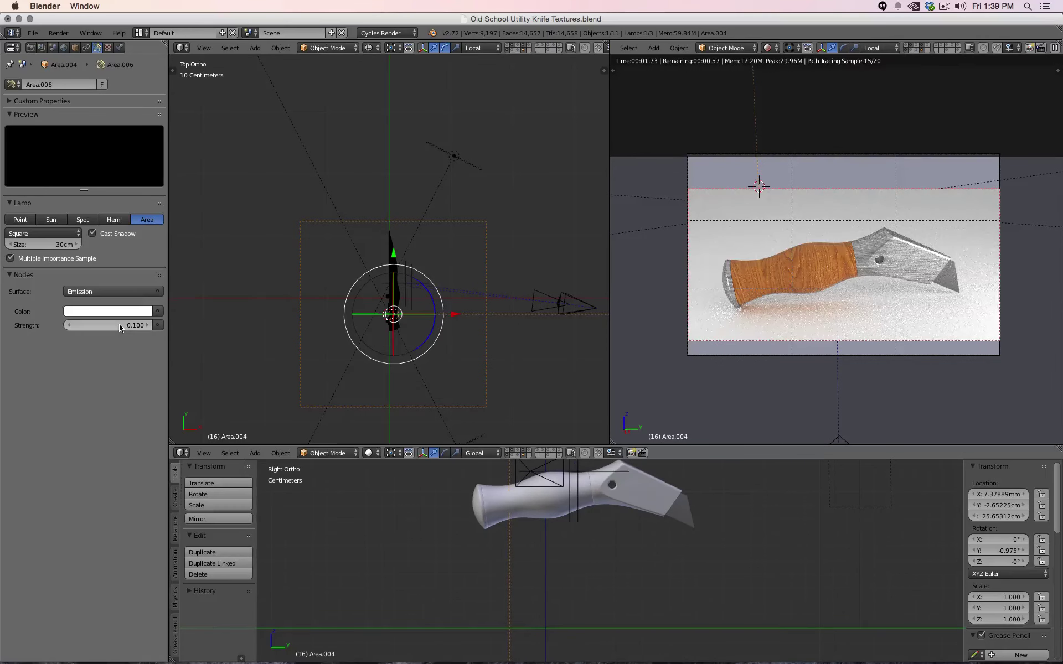
# Step: Raise the large overhead area lamp's emission strength to 0.2
pyautogui.click(119, 325)
pyautogui.write('.2')
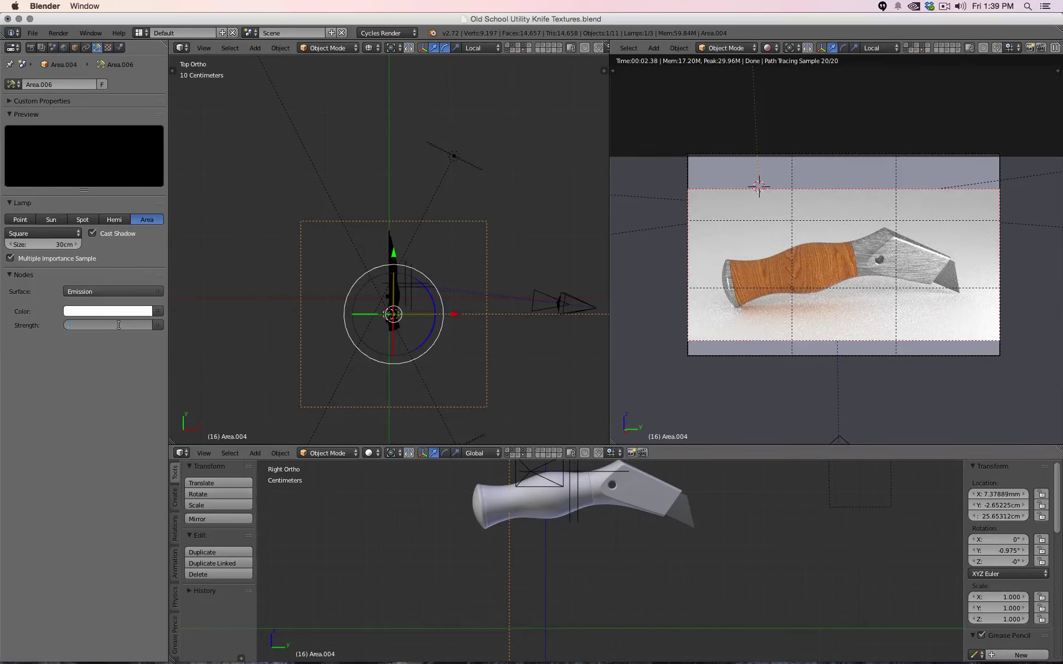
pyautogui.press('Return')
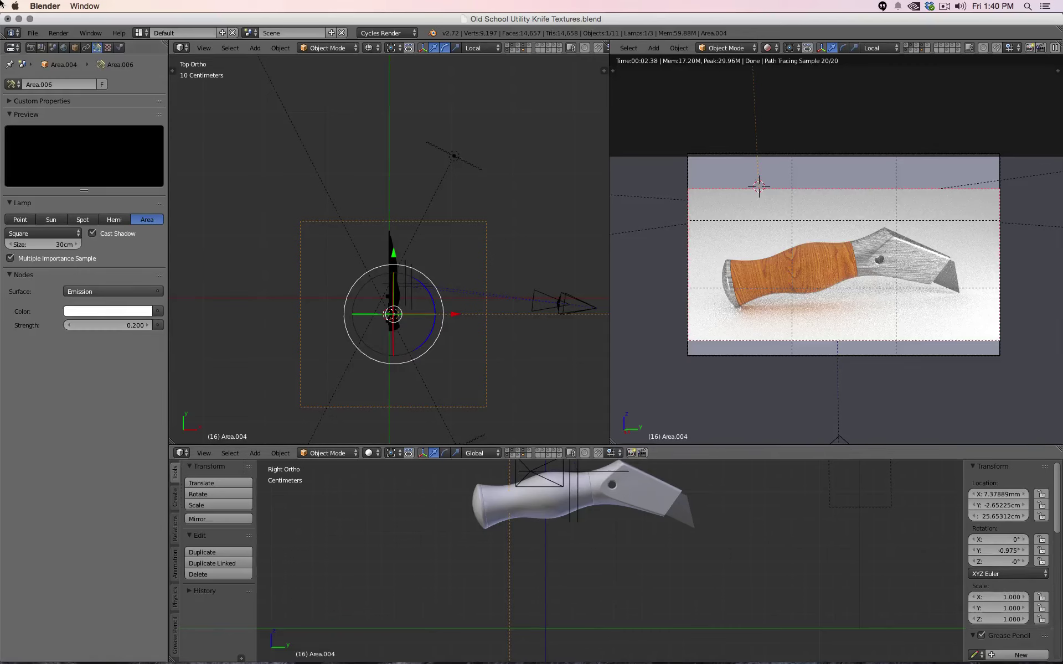
# Step: Set the preview samples in the render sampling settings to 100
pyautogui.click(30, 48)
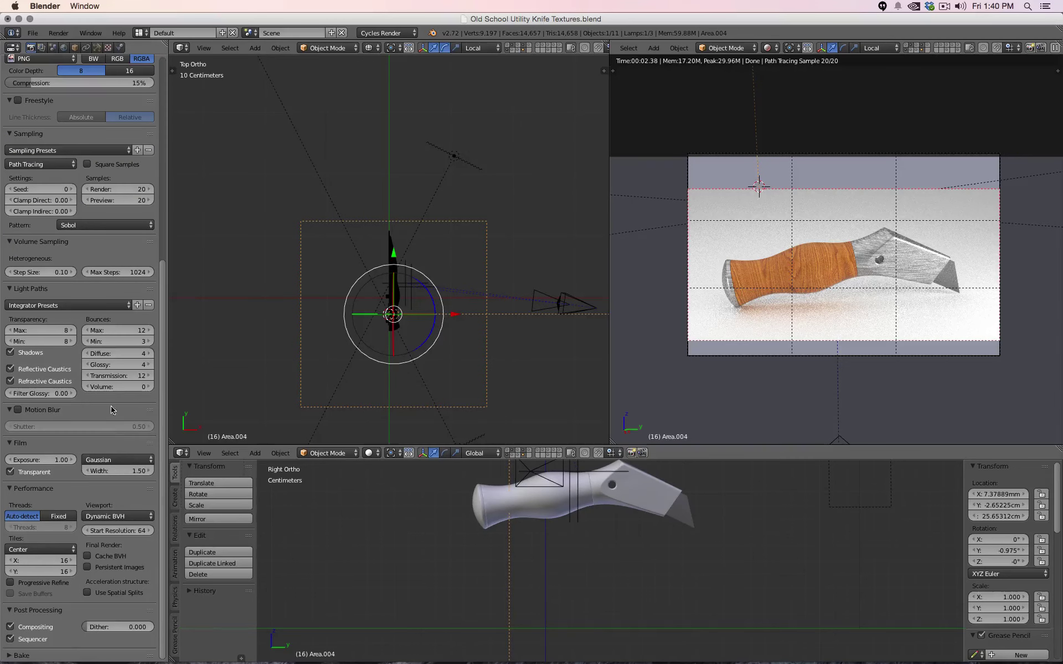
pyautogui.click(113, 203)
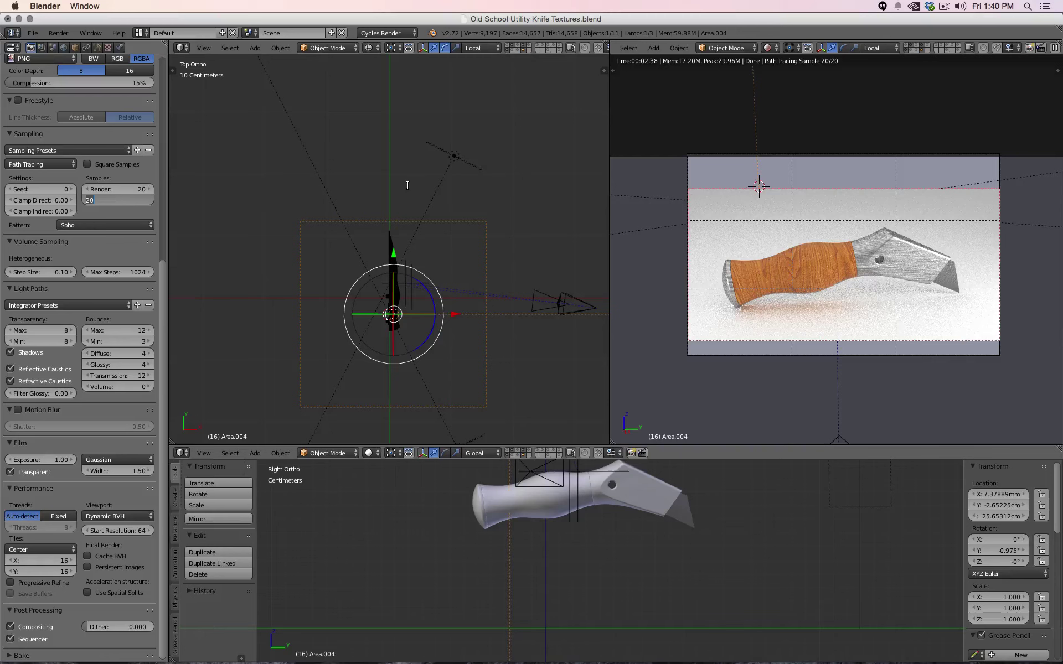
pyautogui.write('100')
pyautogui.press('Return')
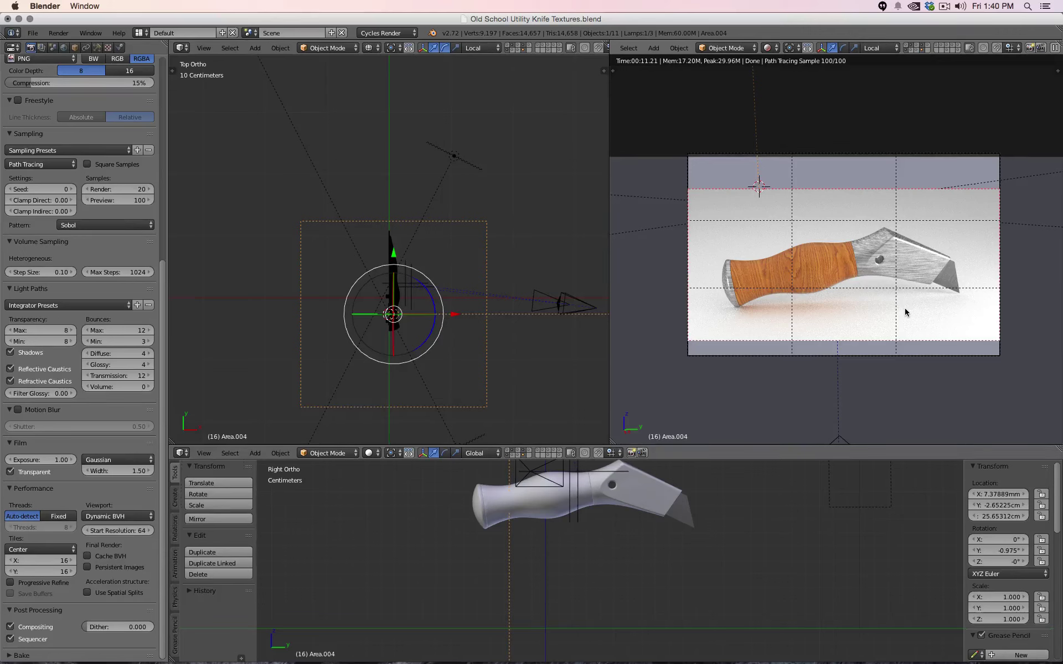
# Step: Hide Blender, open the Poster Examples folder on the desktop and browse its presentation boards
pyautogui.press('super+h')
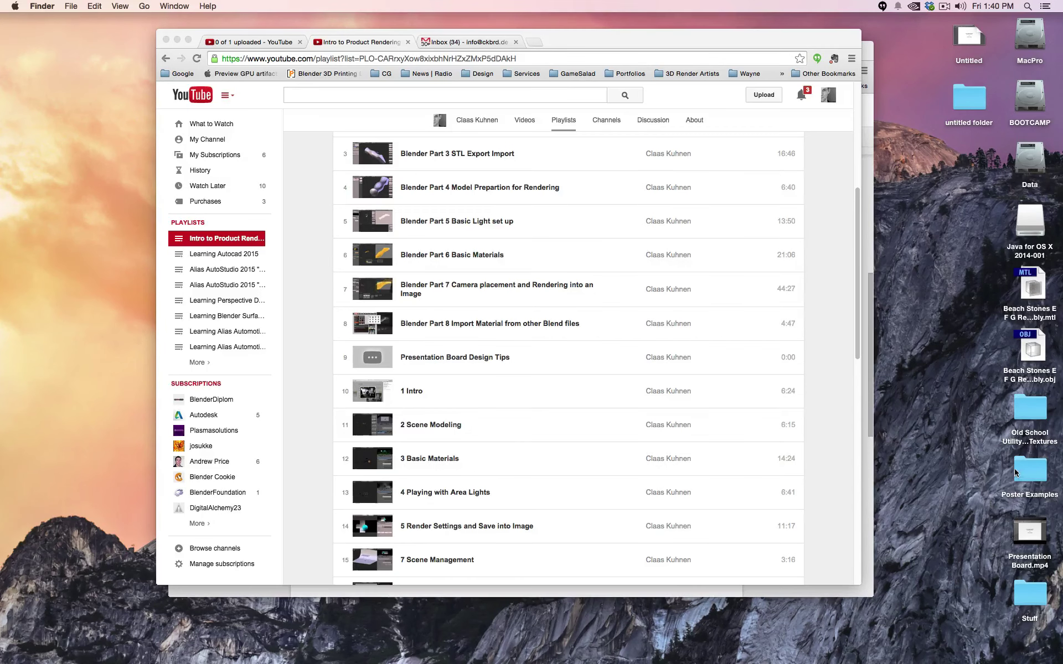
pyautogui.click(1029, 471)
pyautogui.press('super+o')
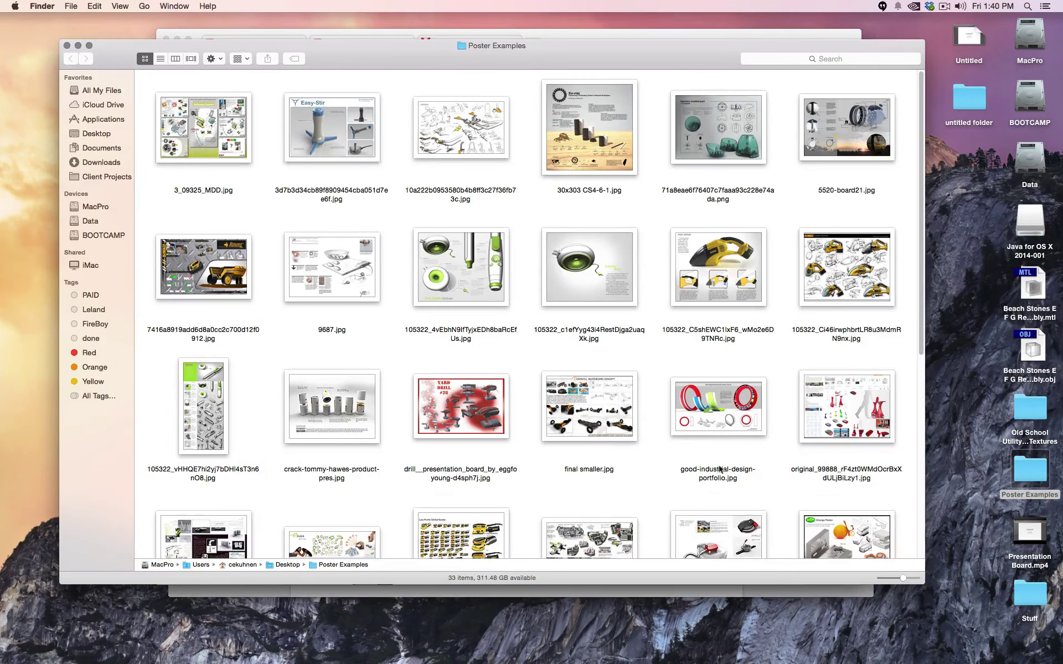
pyautogui.scroll(-10, 721, 466)
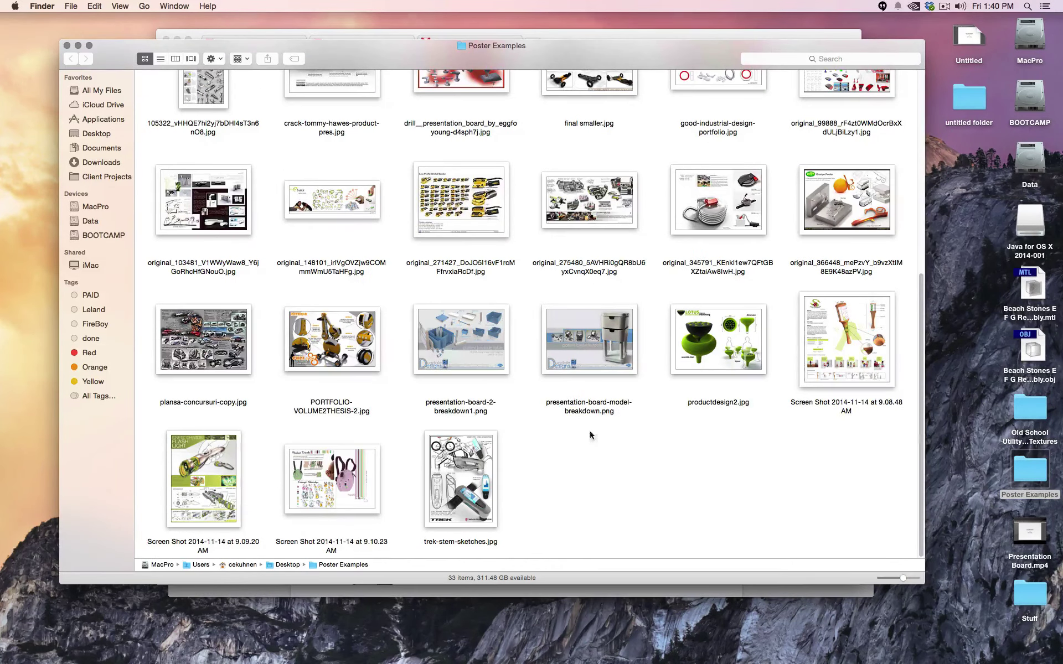
pyautogui.scroll(10, 563, 440)
# Step: Preview the egg separator presentation board full size, close the folder and return to Blender
pyautogui.click(323, 407)
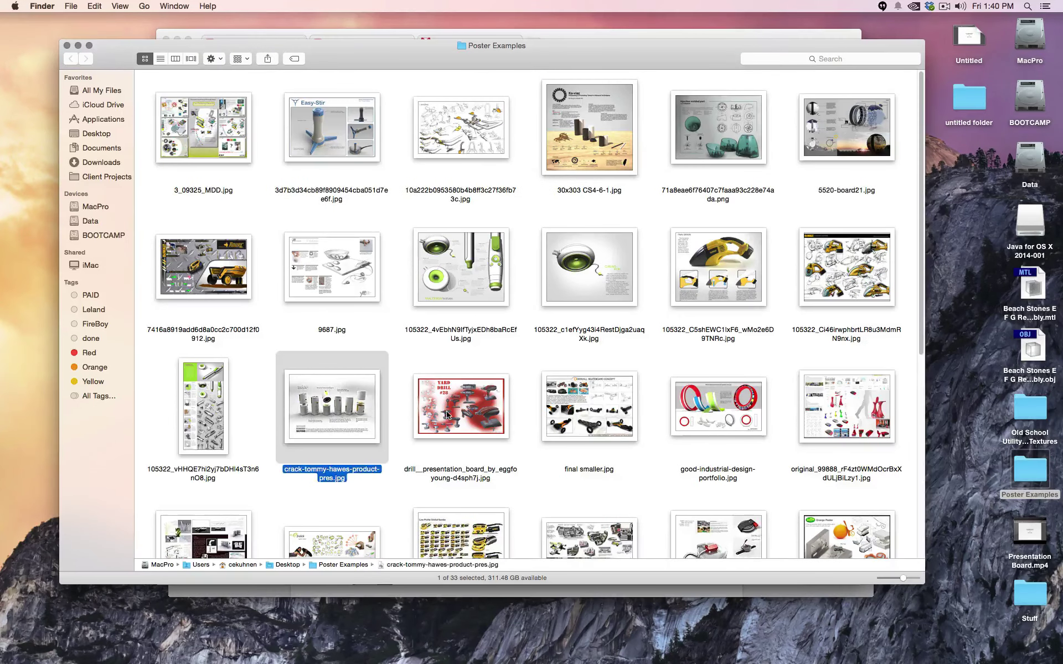
pyautogui.press('space')
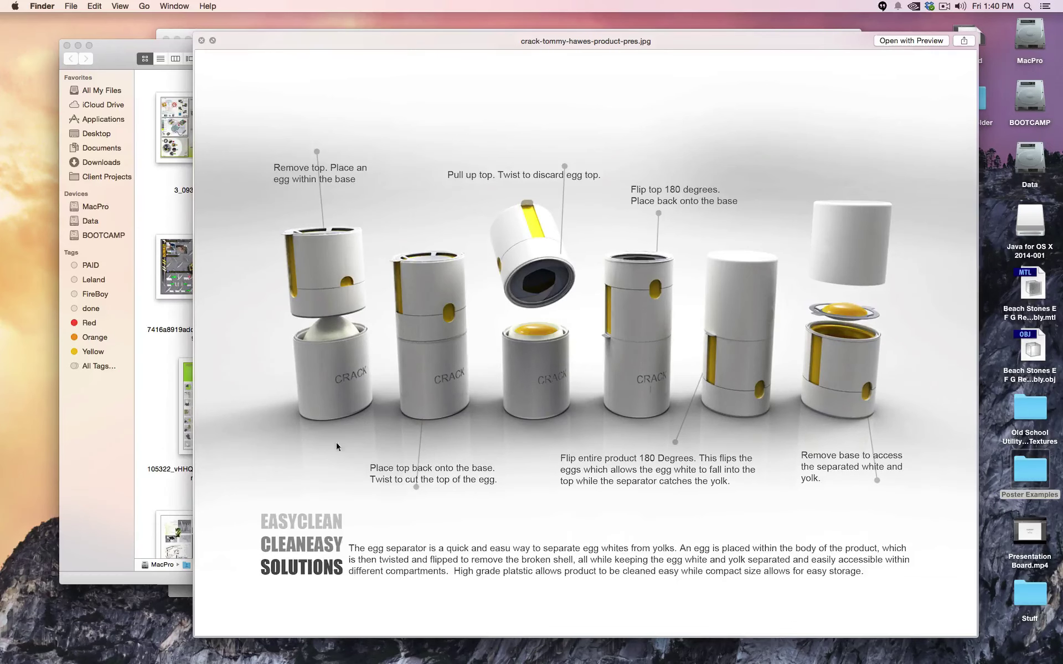
pyautogui.press('space')
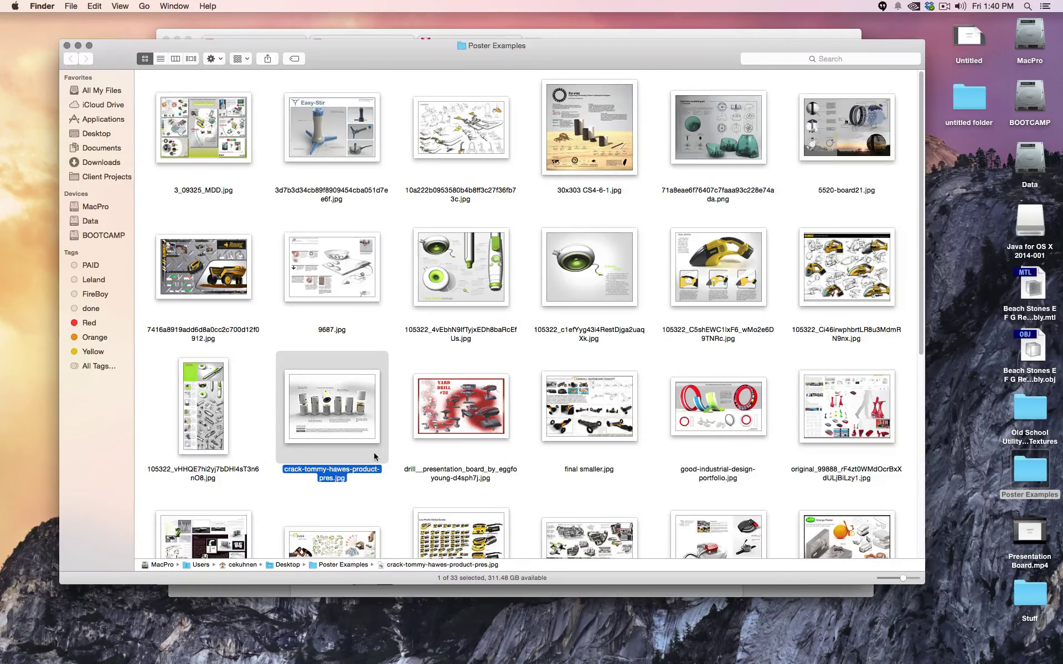
pyautogui.press('super+w')
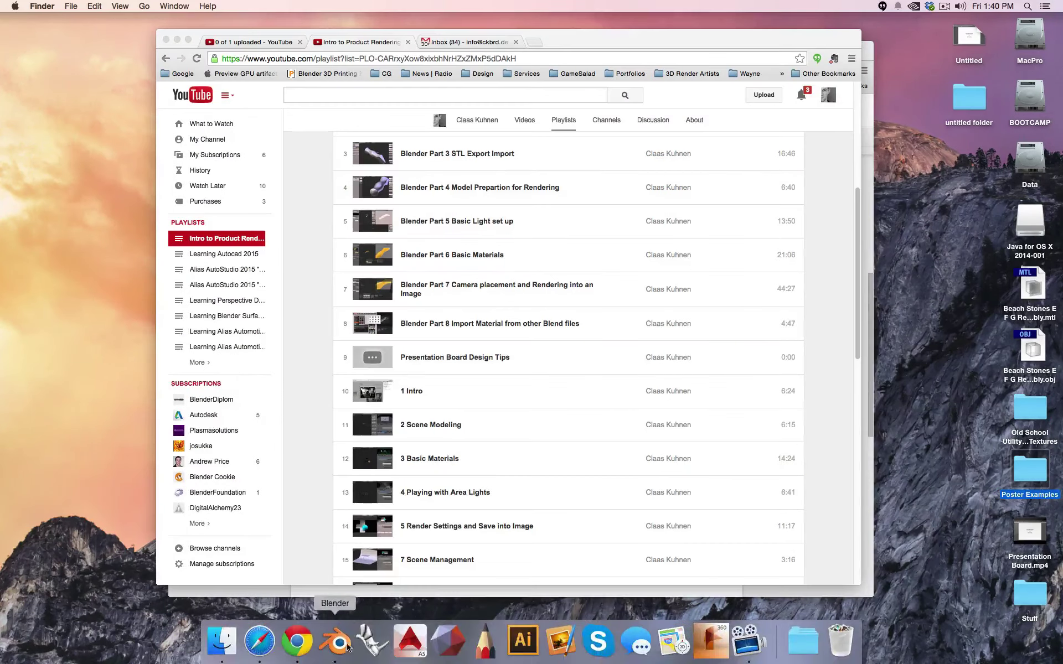
pyautogui.click(347, 645)
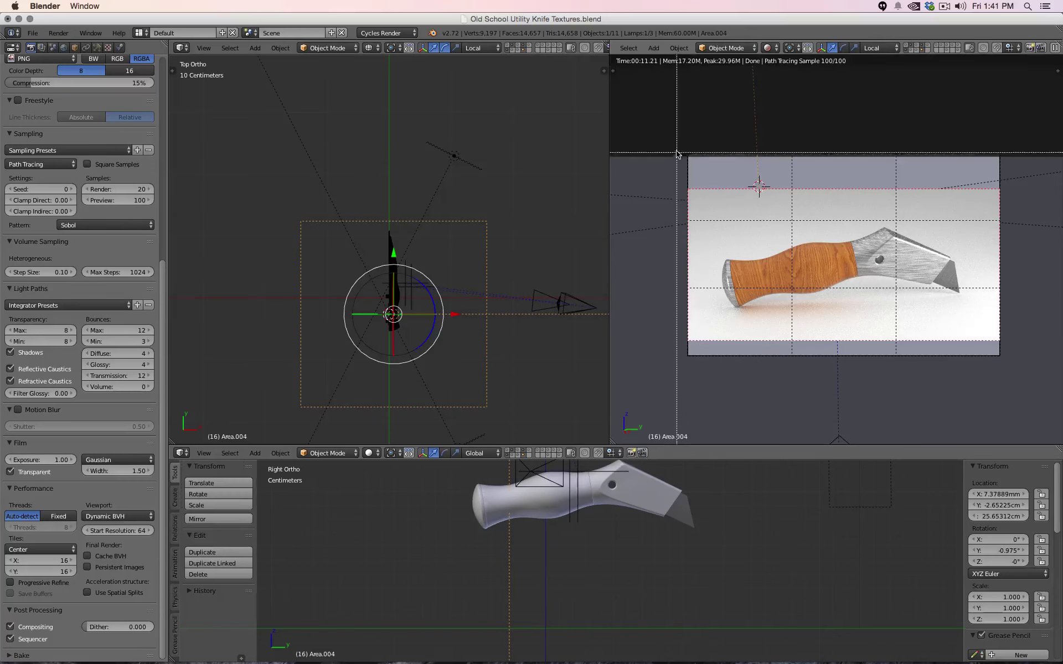
# Step: Switch the camera view to wireframe, clear its render border and set the final render samples to 50
pyautogui.hotkey('shift', 'z')
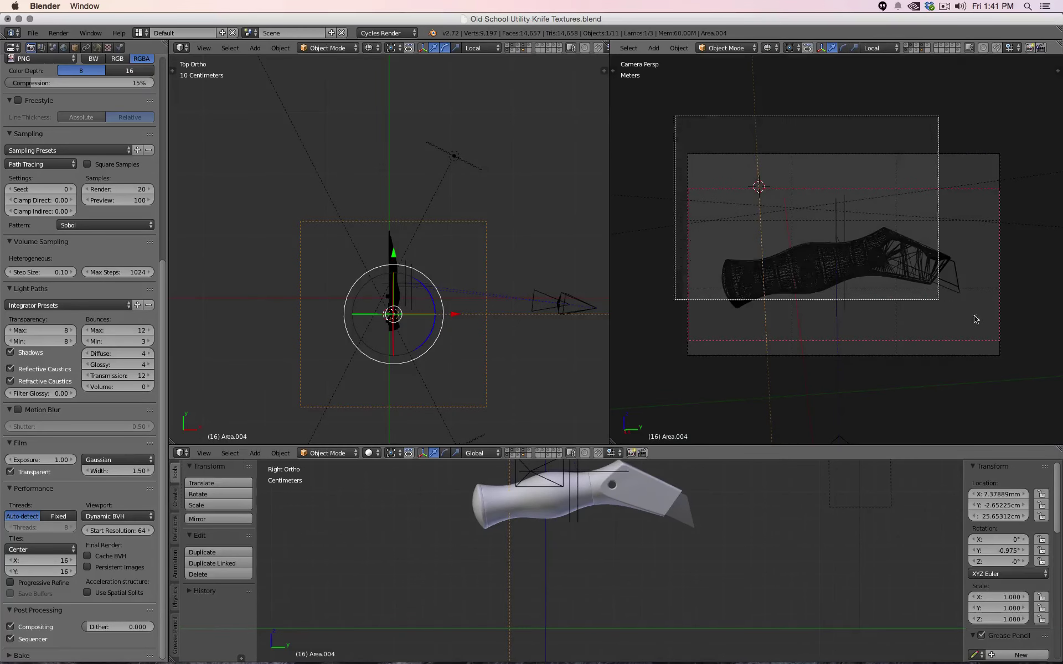
pyautogui.hotkey('ctrl', 'alt', 'b')
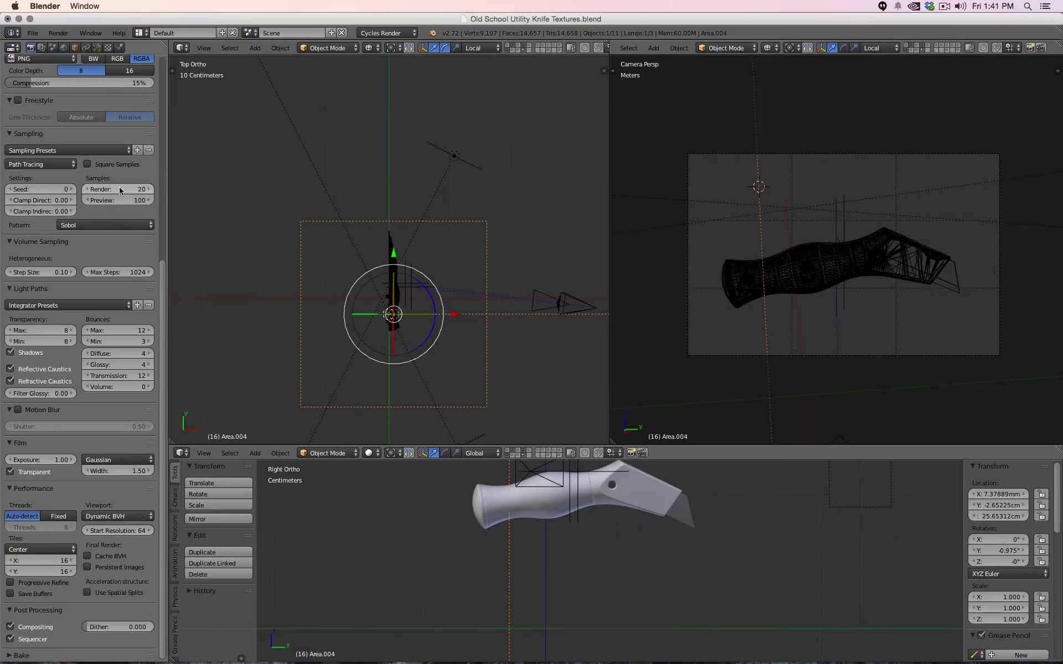
pyautogui.click(147, 190)
pyautogui.press('Return')
# Step: Render the knife scene as a still image at 25% resolution
pyautogui.scroll(12, 42, 126)
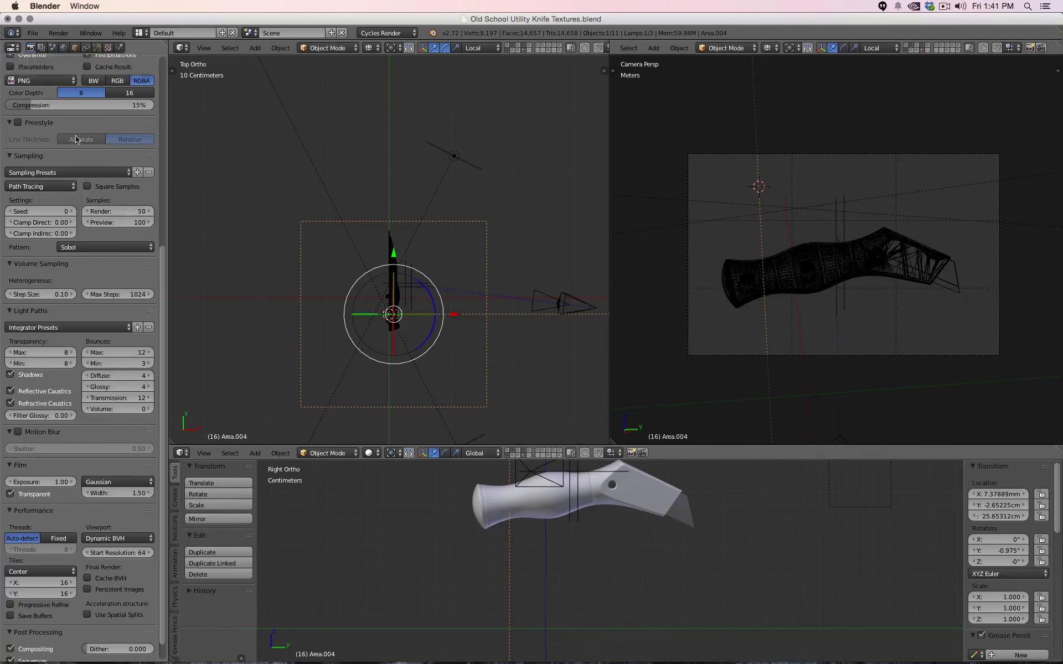
pyautogui.click(32, 97)
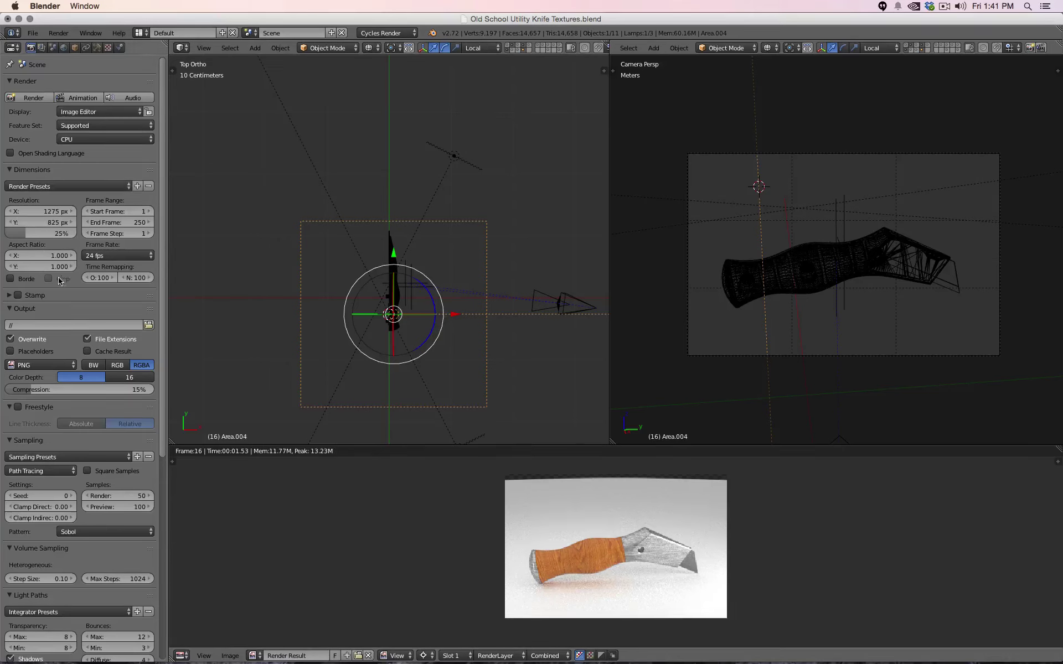
pyautogui.click(27, 282)
pyautogui.click(26, 281)
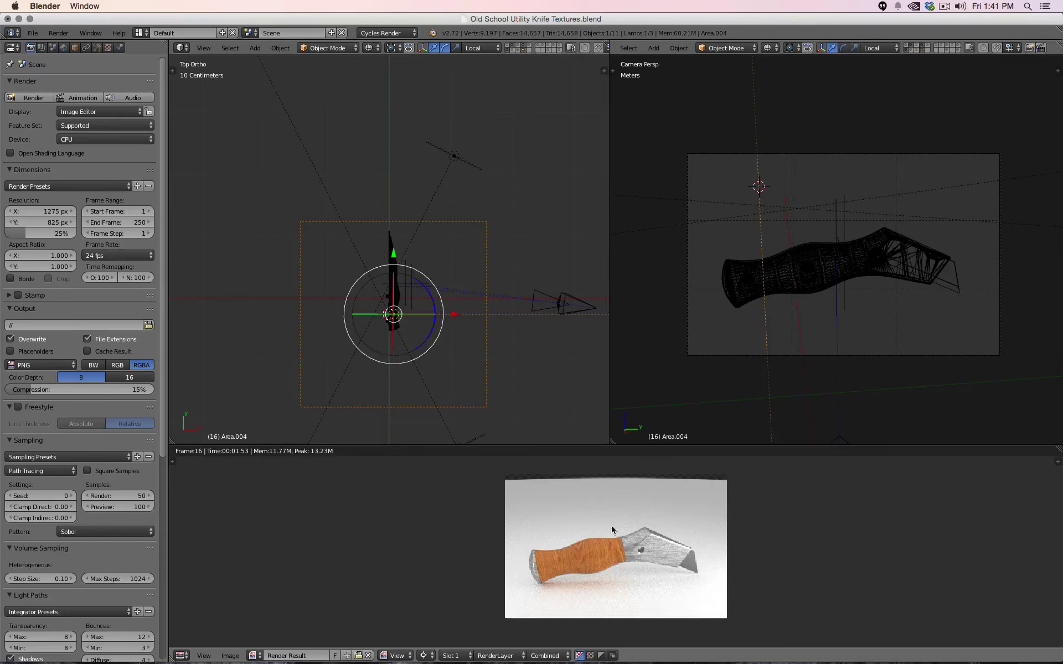
# Step: Show the camera view in solid shading, select the floor plane and compare its full extent in top view with the render
pyautogui.press('z')
pyautogui.rightClick(659, 176)
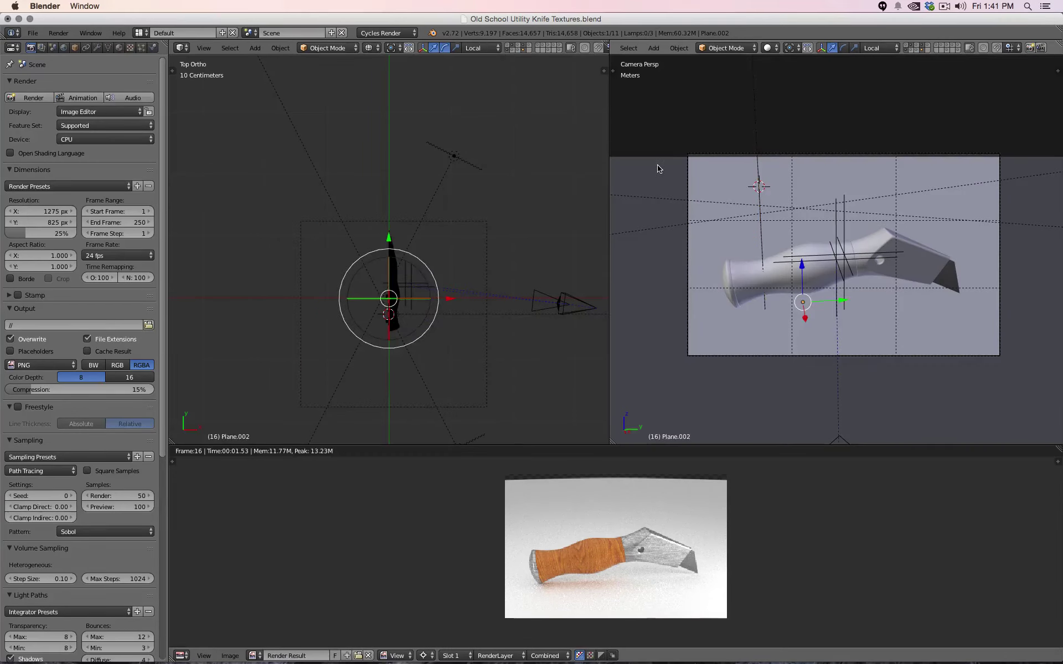
pyautogui.scroll(-4, 450, 274)
pyautogui.moveTo(450, 273); pyautogui.dragTo(443, 277)
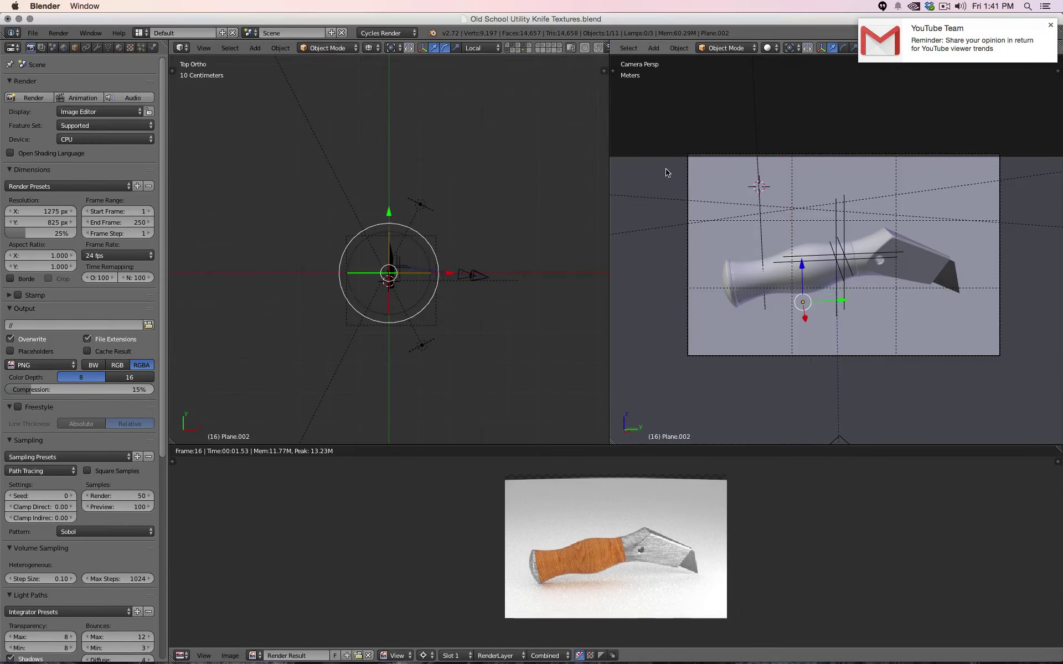
pyautogui.press('KP_Decimal')
pyautogui.scroll(3, 395, 195)
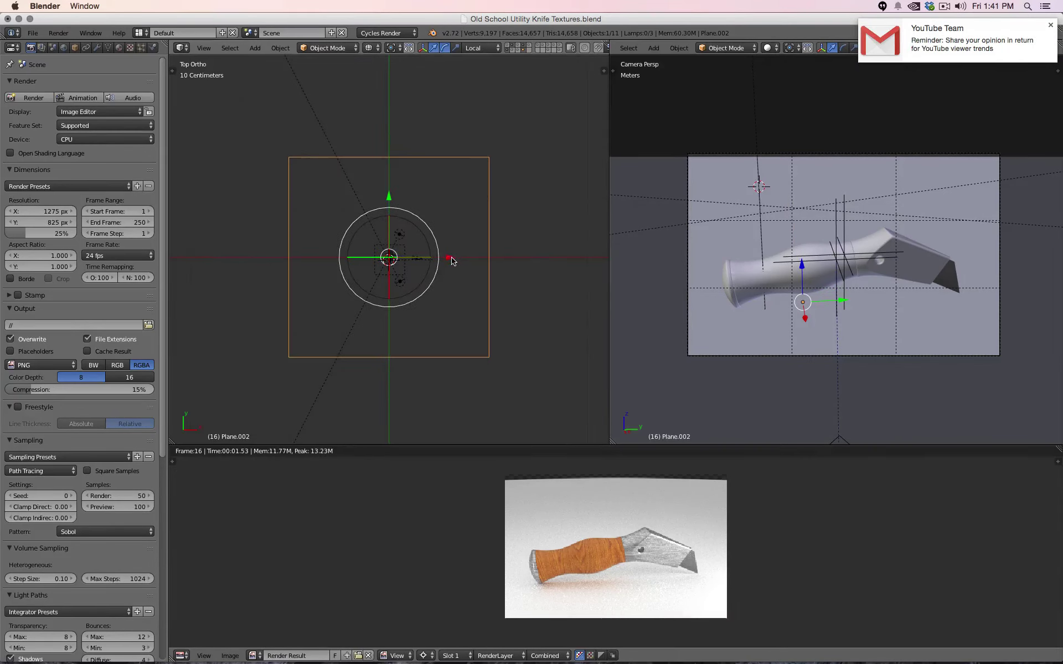
pyautogui.moveTo(450, 257); pyautogui.dragTo(452, 259)
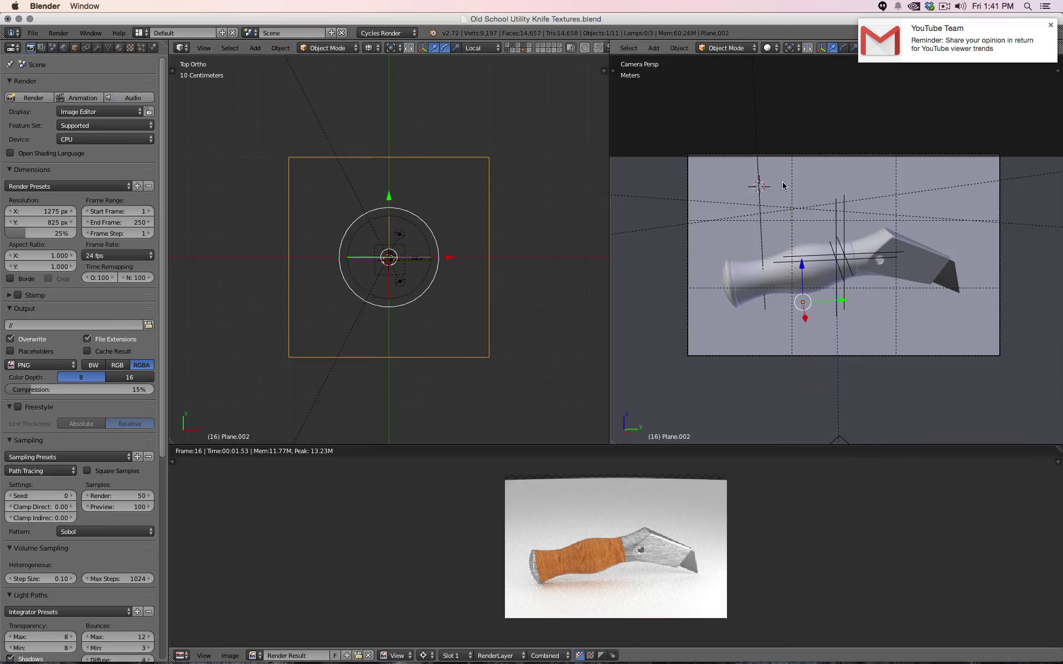
pyautogui.click(1050, 26)
pyautogui.scroll(1, 655, 524)
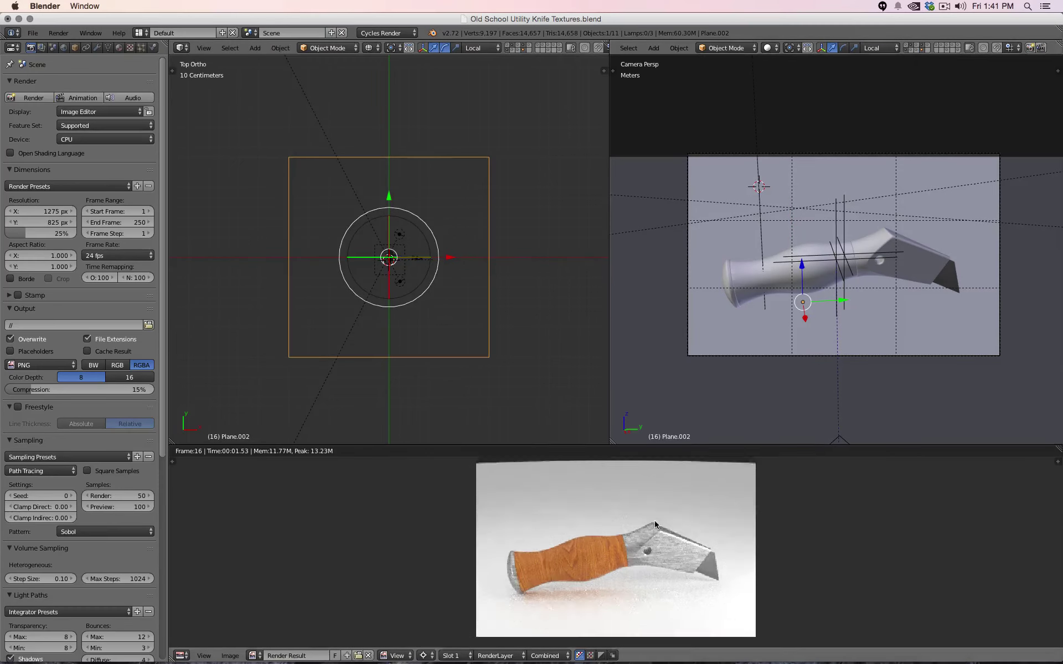
# Step: Inspect the render result's depth and alpha channels, then restore the combined color and alpha display
pyautogui.scroll(-2, 655, 525)
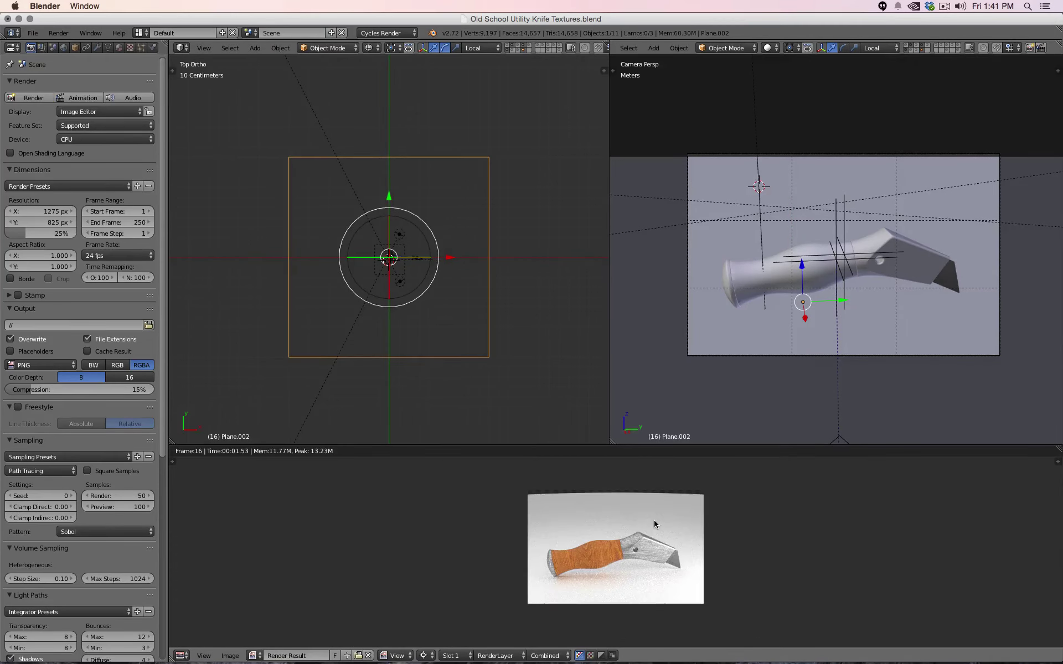
pyautogui.click(612, 656)
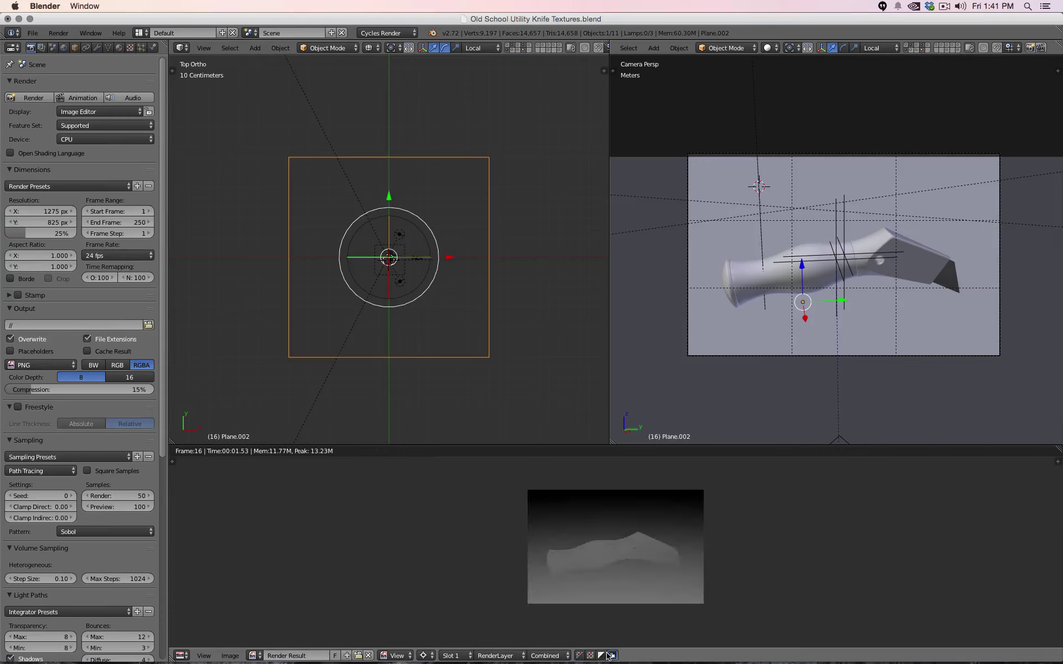
pyautogui.click(603, 654)
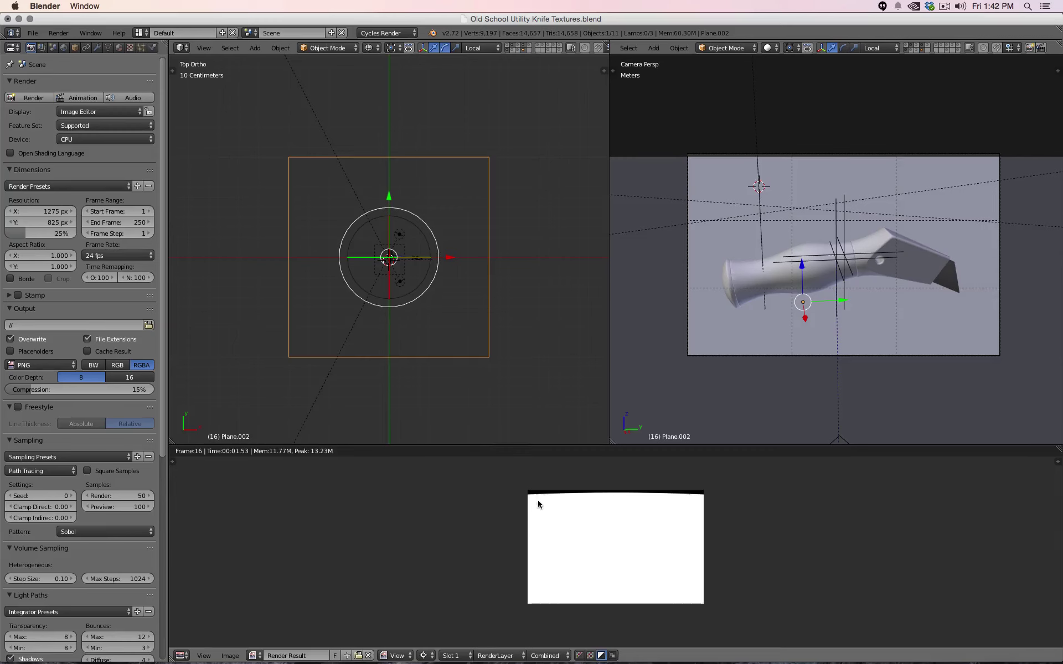
pyautogui.click(579, 655)
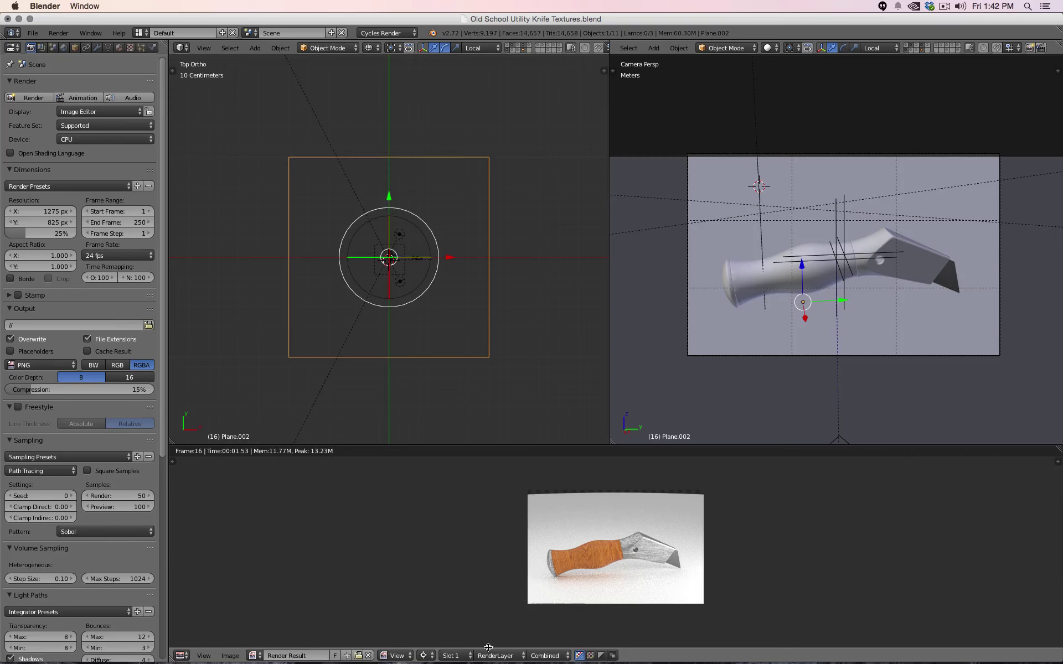
# Step: Switch the render result to Slot 2 and disable all six ray visibility options of the floor plane
pyautogui.click(455, 655)
pyautogui.click(461, 634)
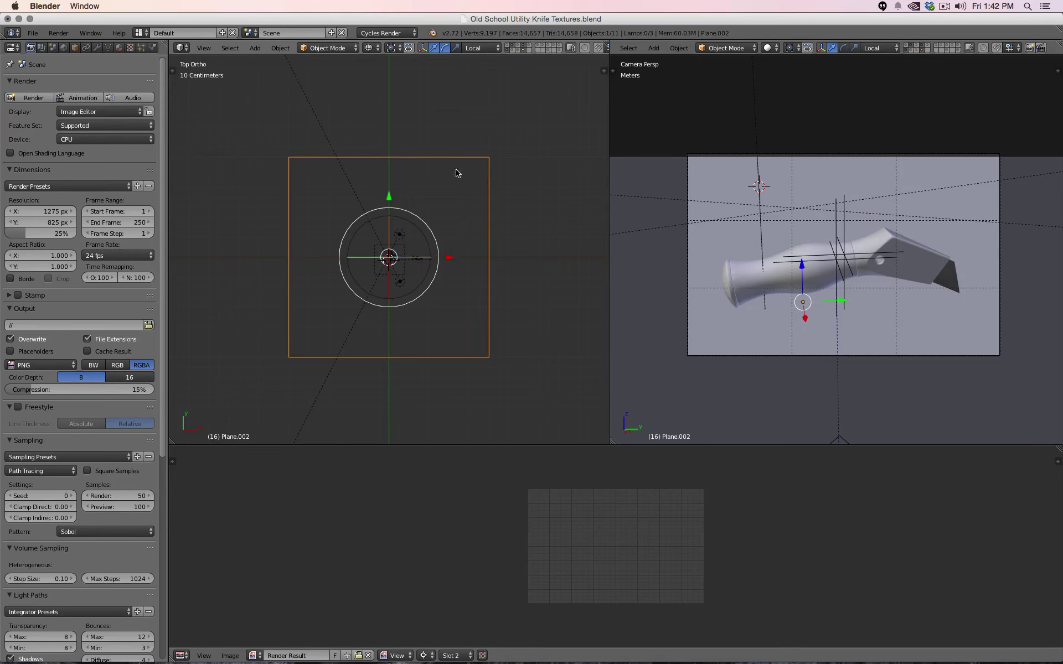
pyautogui.click(76, 48)
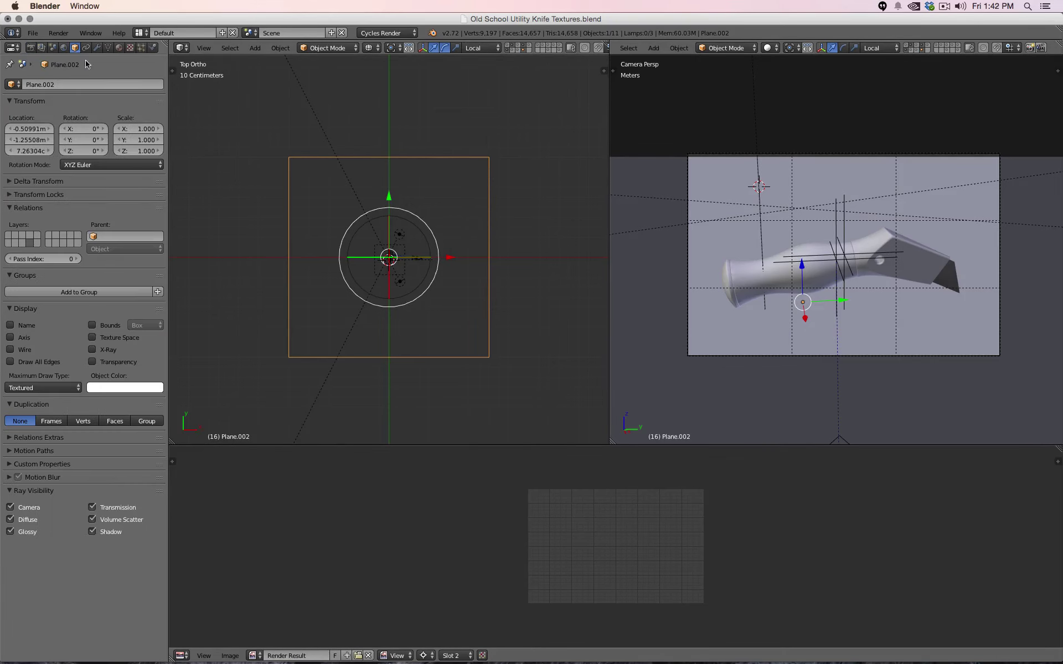
pyautogui.moveTo(32, 536); pyautogui.dragTo(94, 508)
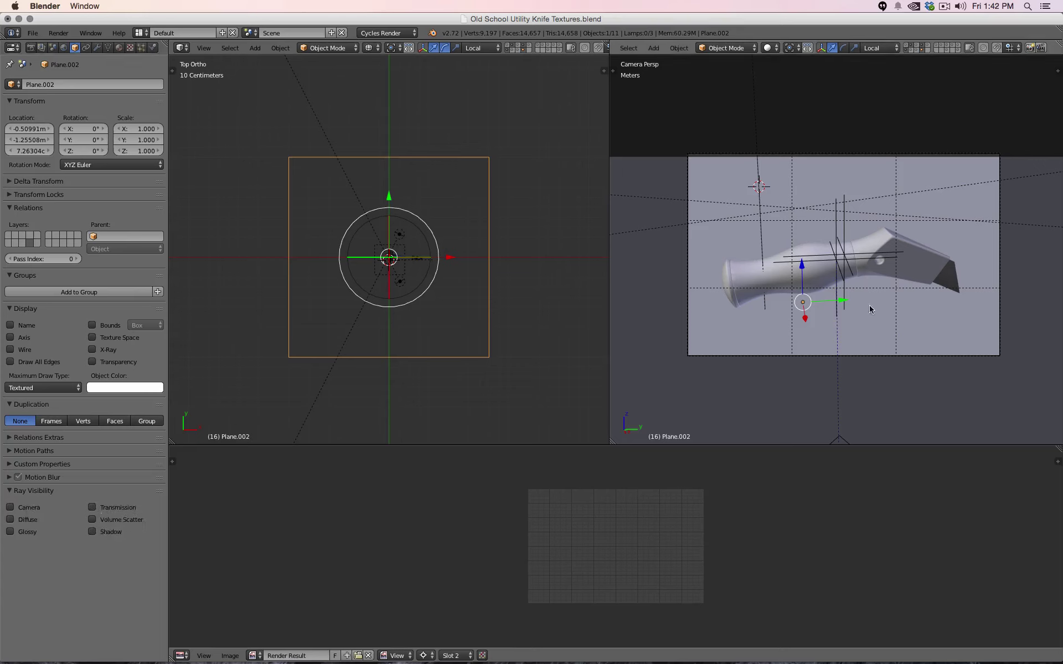
# Step: Render a still image of the knife with the floor plane excluded
pyautogui.click(58, 33)
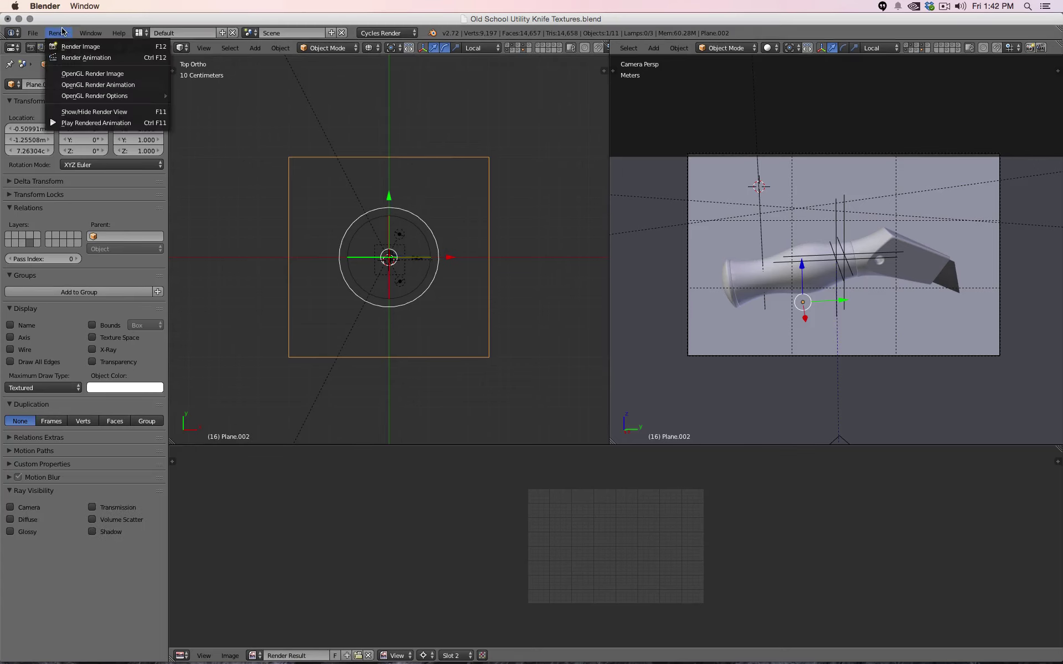
pyautogui.click(63, 47)
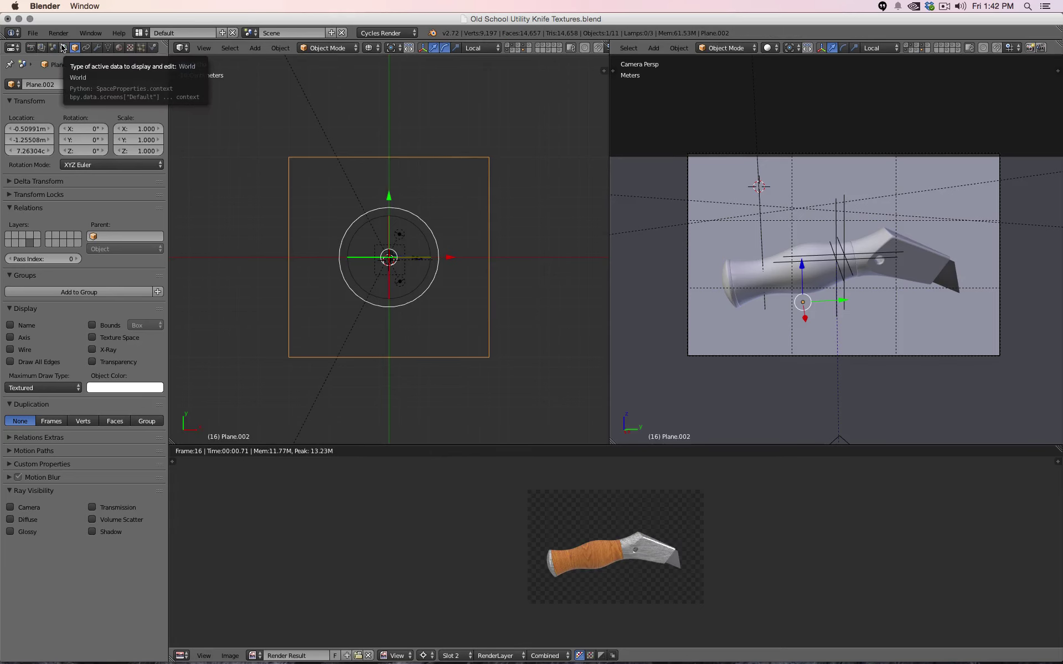
pyautogui.scroll(-1, 643, 550)
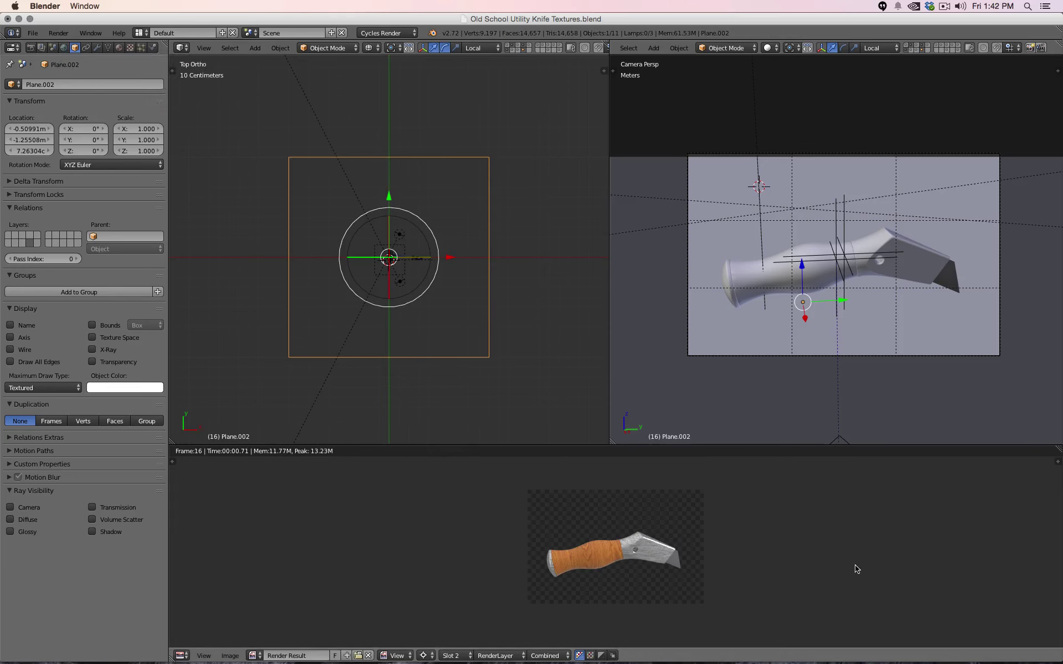
# Step: Save the Slot 2 render to the Desktop as mask.png
pyautogui.click(226, 657)
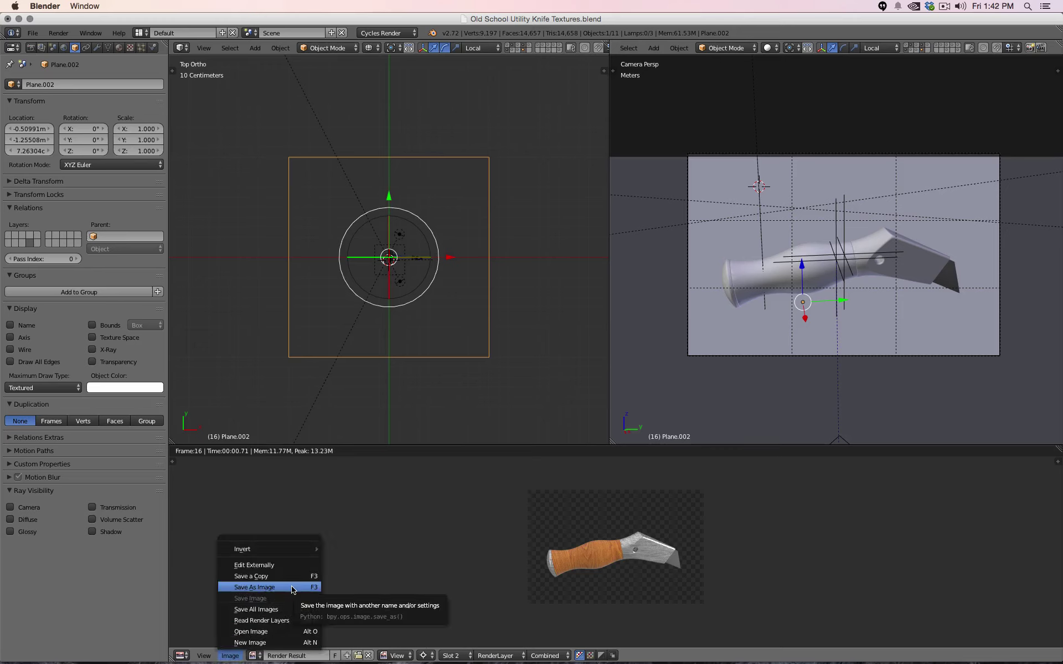
pyautogui.click(254, 588)
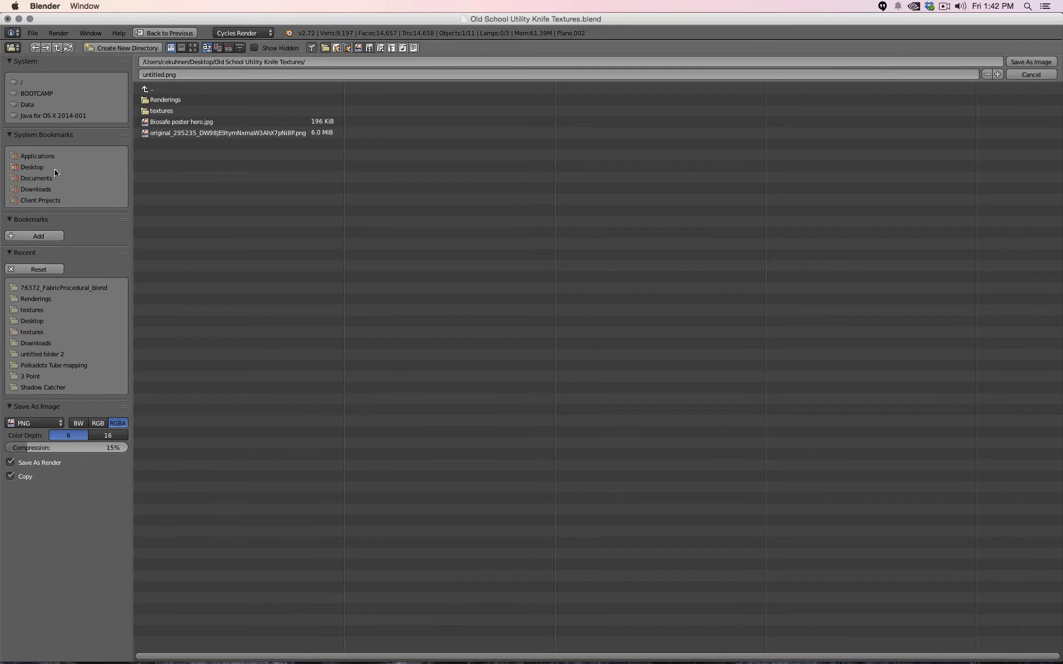
pyautogui.click(32, 167)
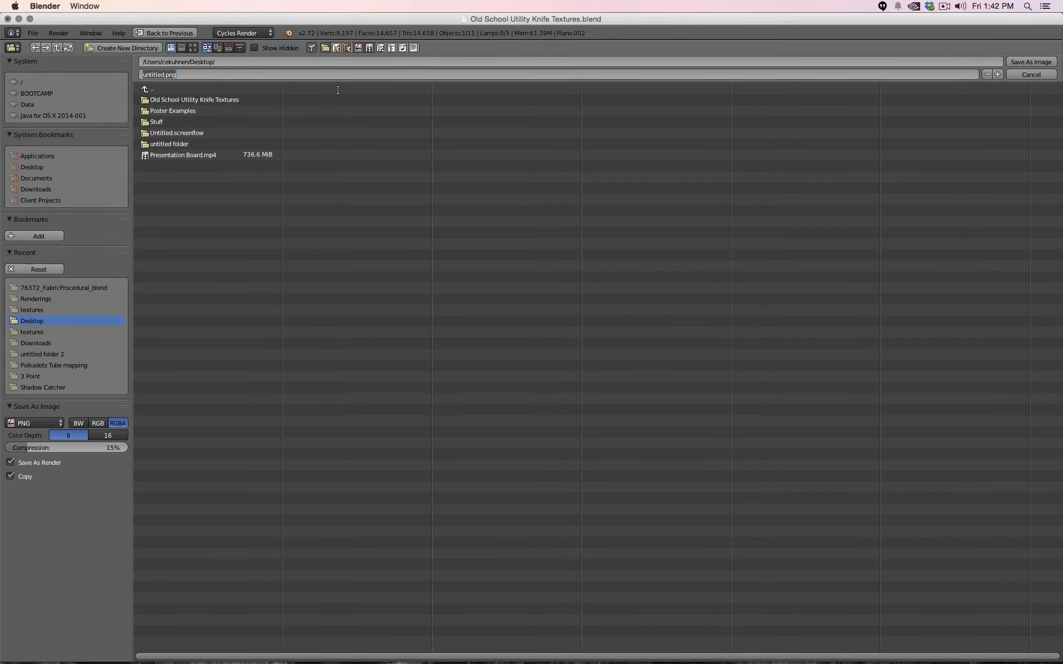
pyautogui.write('mask')
pyautogui.press('Return')
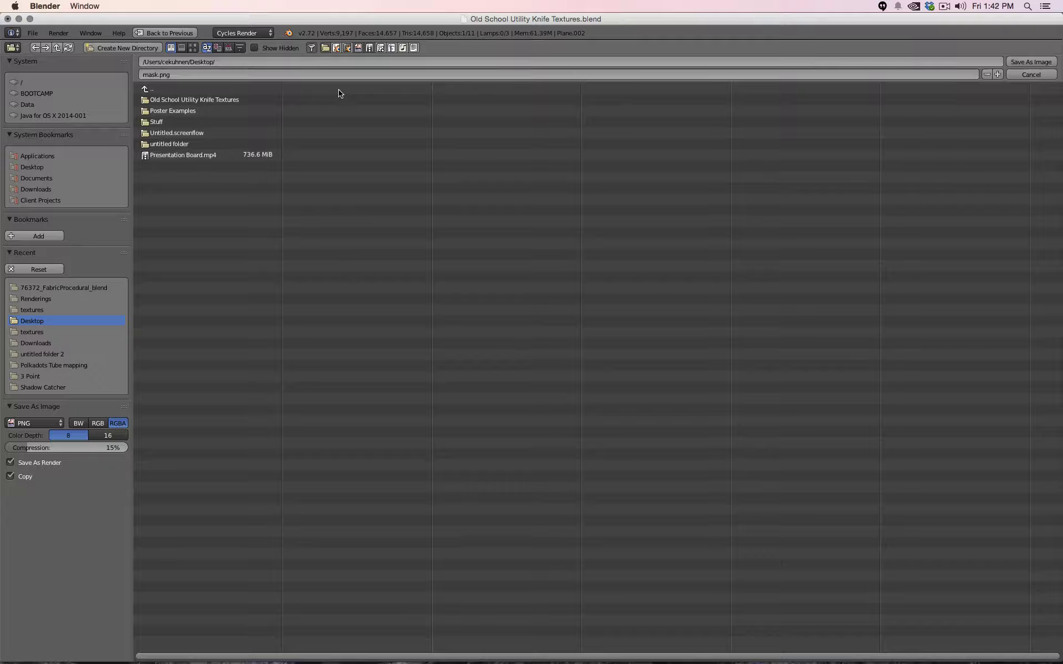
# Step: Display render Slot 1 and save that full render to the Desktop as Object Color.png
pyautogui.click(474, 655)
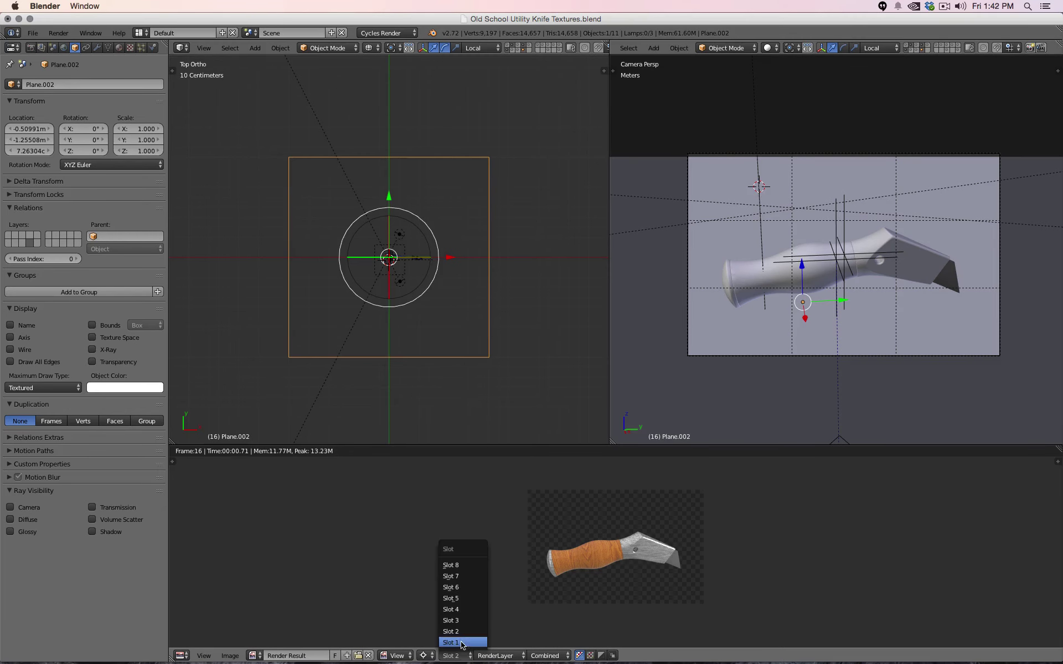
pyautogui.click(468, 626)
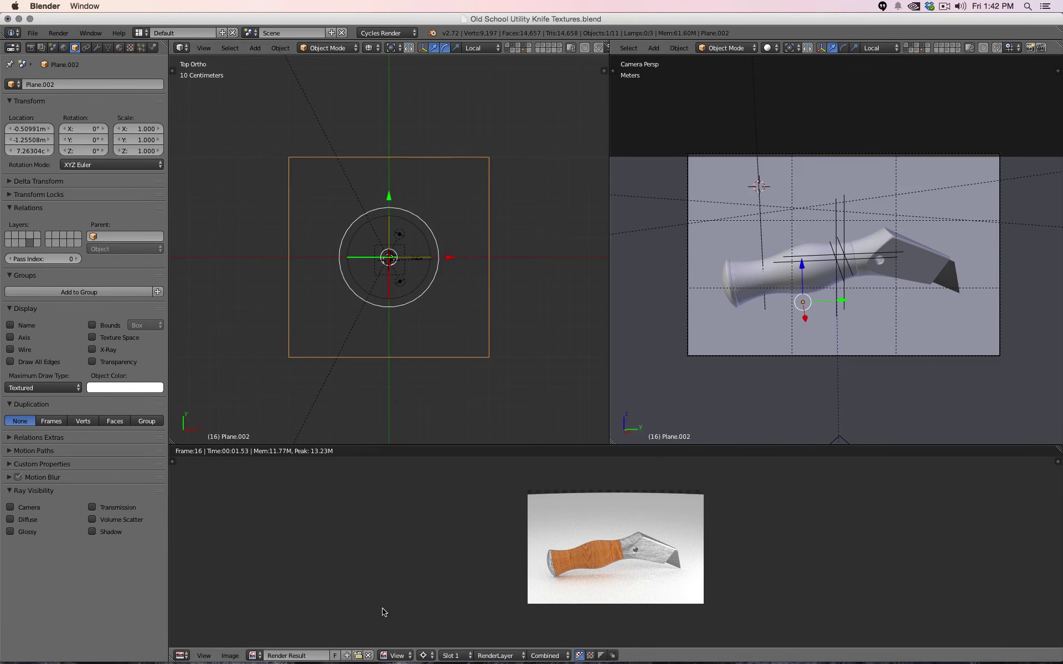
pyautogui.click(230, 656)
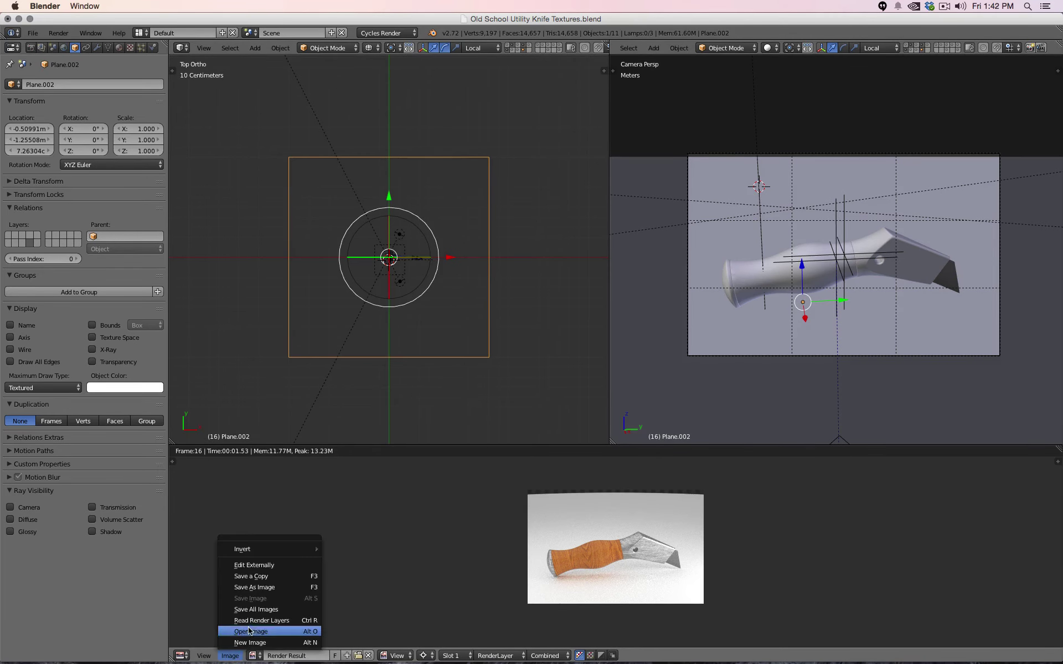
pyautogui.click(290, 588)
pyautogui.click(179, 76)
pyautogui.write('o')
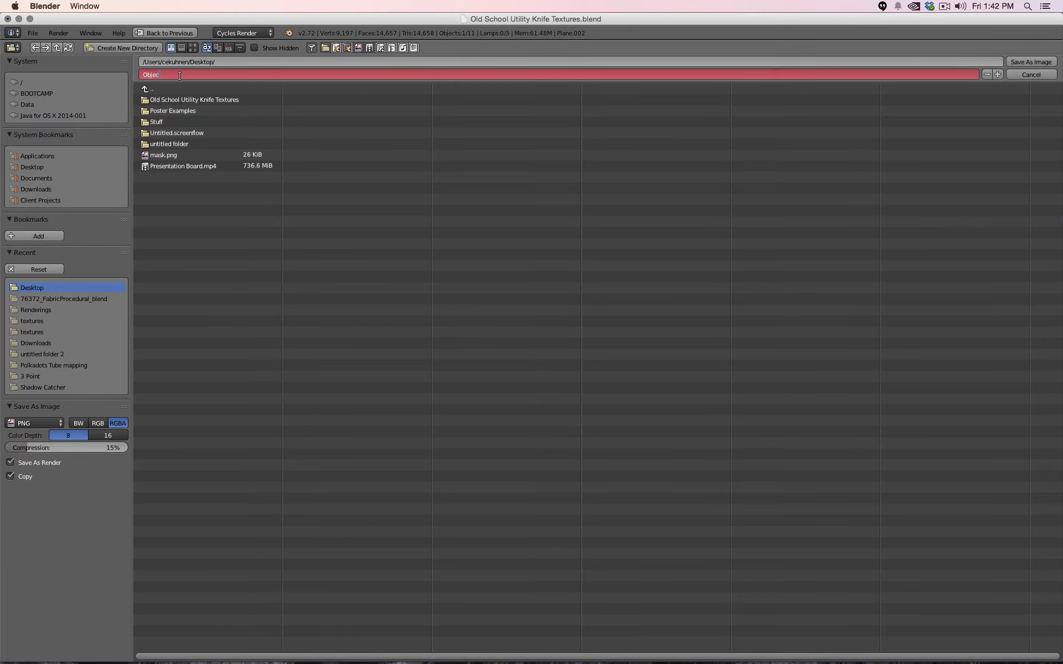
pyautogui.press('Return')
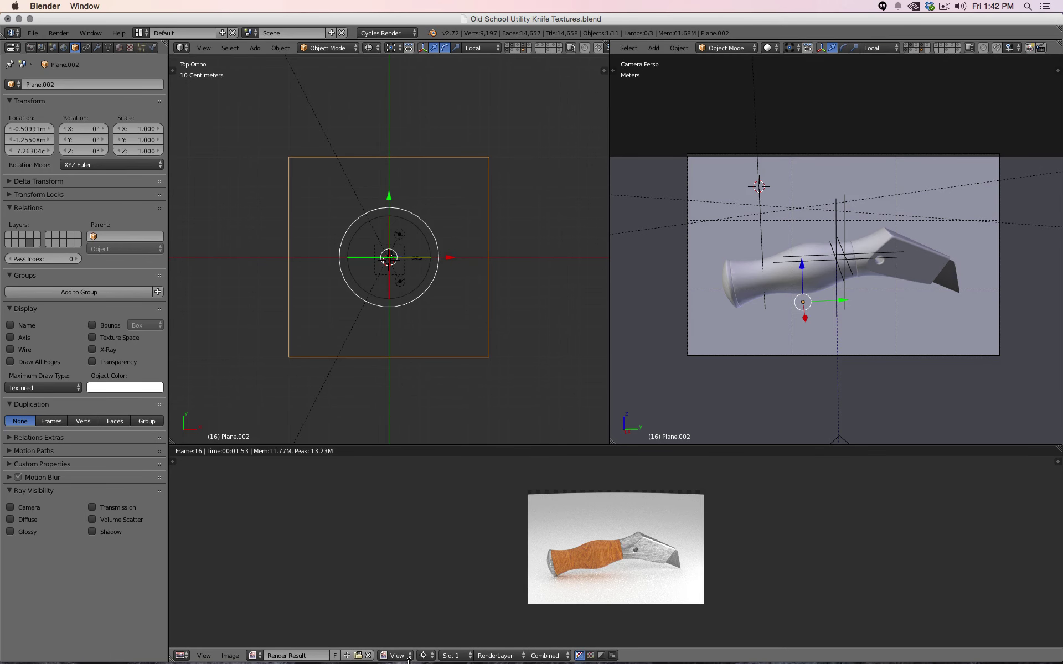
# Step: Select empty render Slot 3 and hide the floor and lamp layers so only the knife layer is shown
pyautogui.click(454, 656)
pyautogui.click(464, 621)
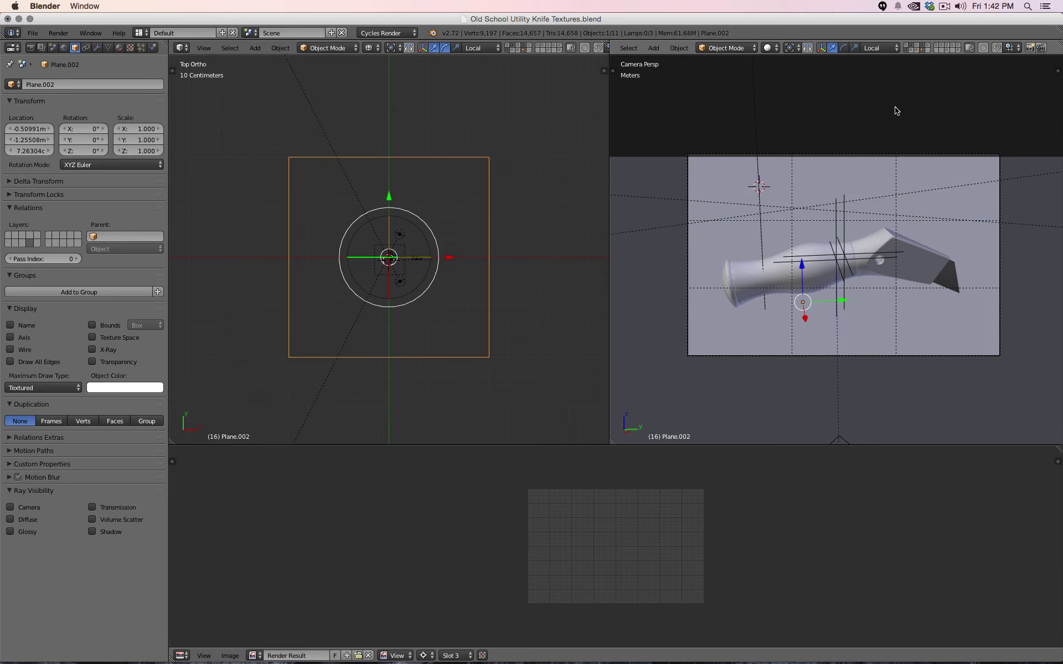
pyautogui.click(922, 52)
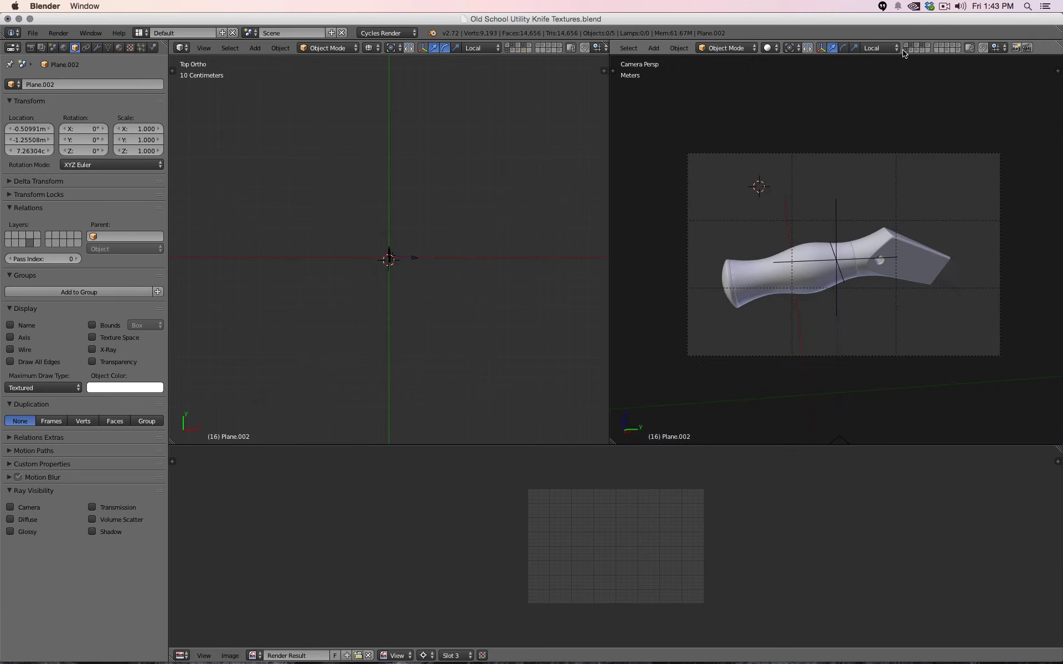
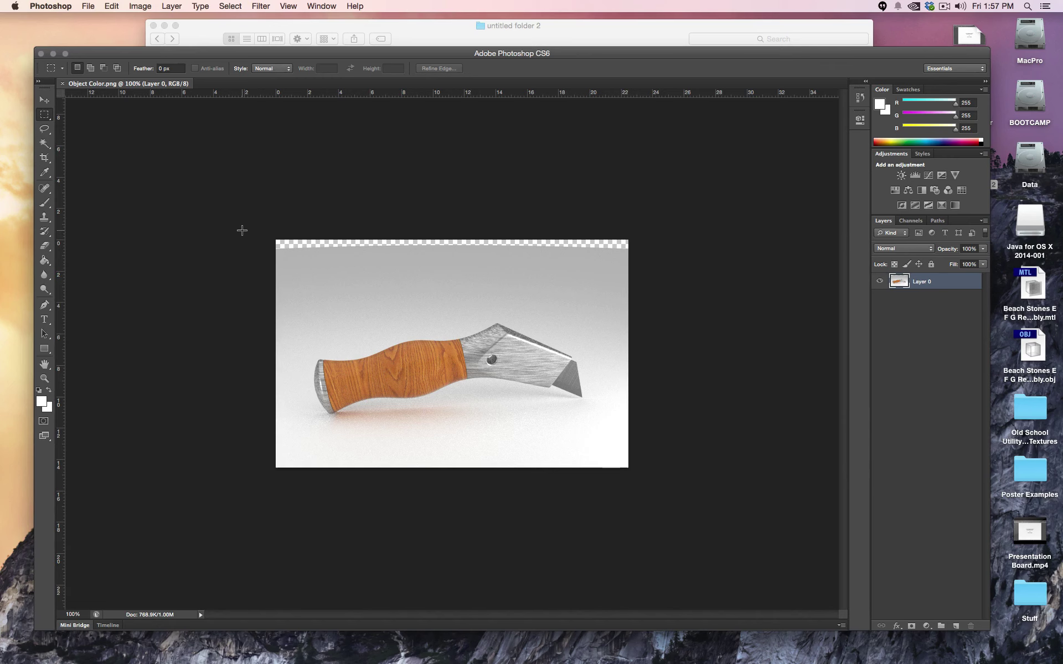
# Step: Open mask.png from the Finder folder in Photoshop and copy its whole image into Object Color.png as a new layer
pyautogui.click(437, 32)
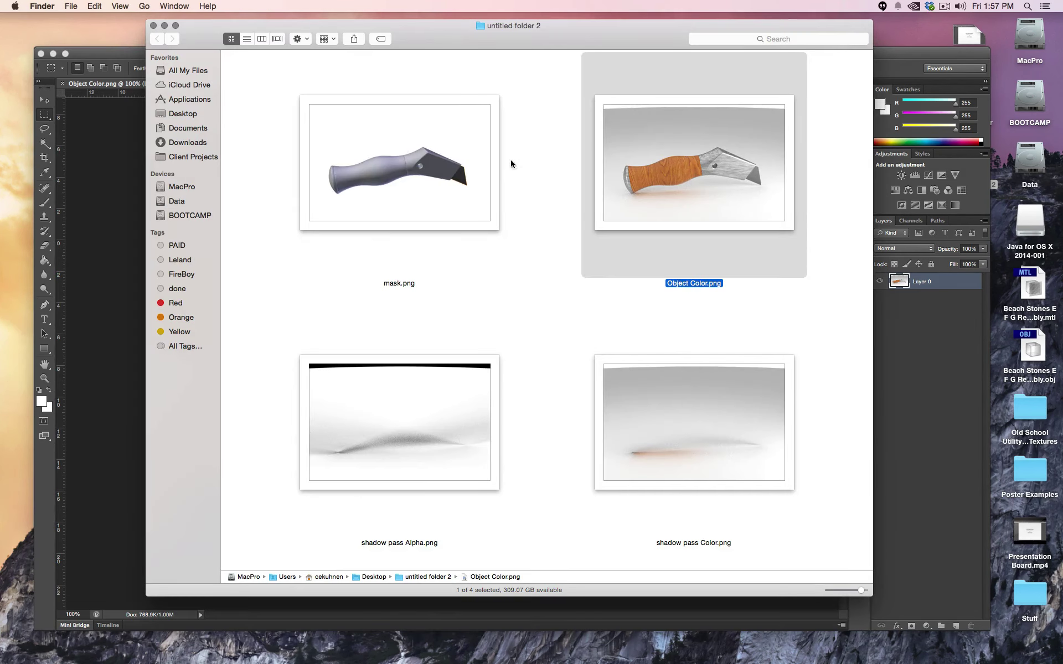
pyautogui.moveTo(414, 149); pyautogui.dragTo(770, 652)
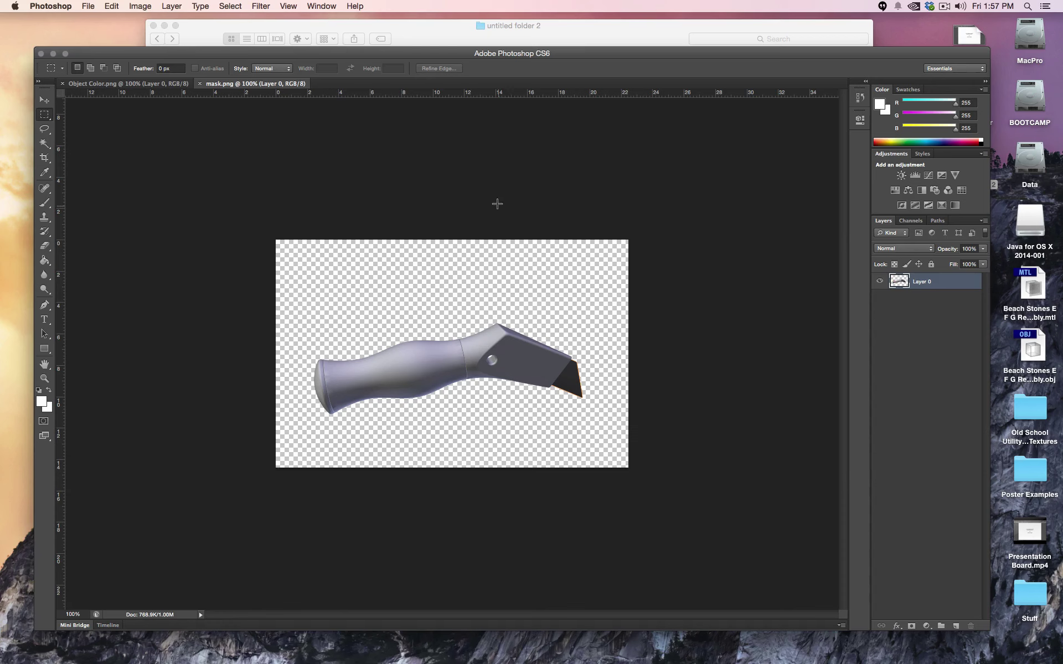
pyautogui.press('super+a')
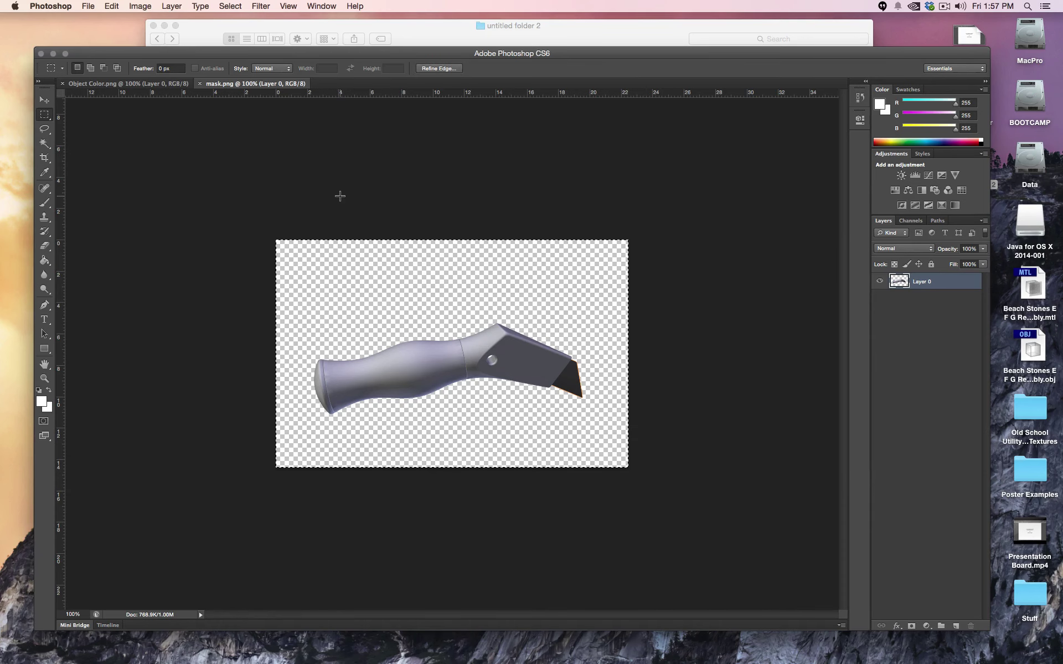
pyautogui.press('super+c')
pyautogui.click(140, 86)
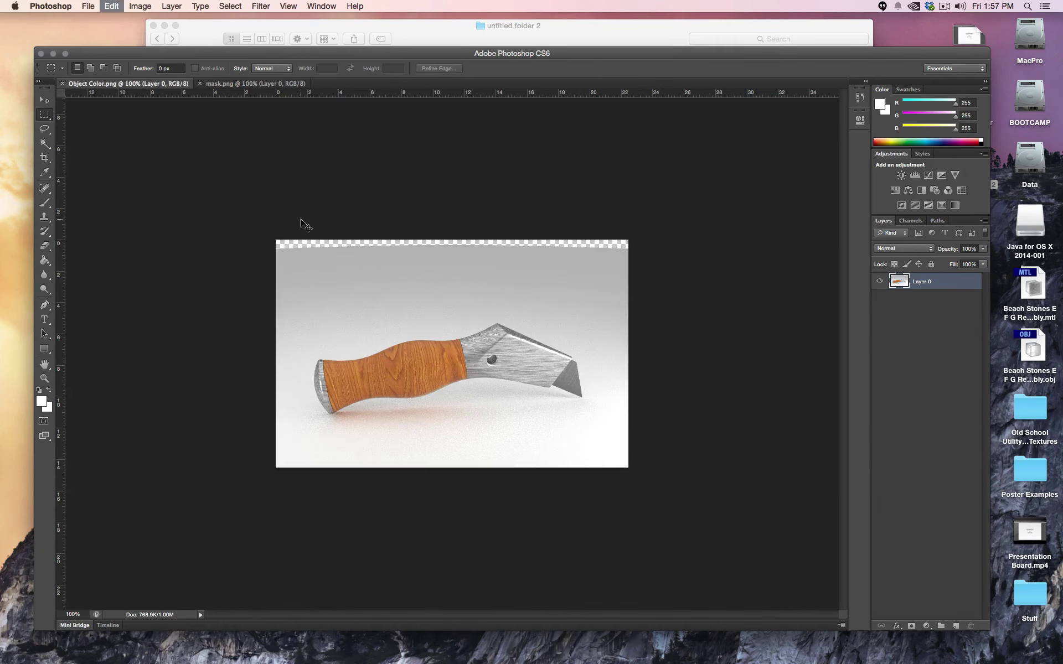
pyautogui.press('super+v')
# Step: Move the pasted mask layer over the textured knife and nudge it until both outlines align exactly
pyautogui.click(44, 100)
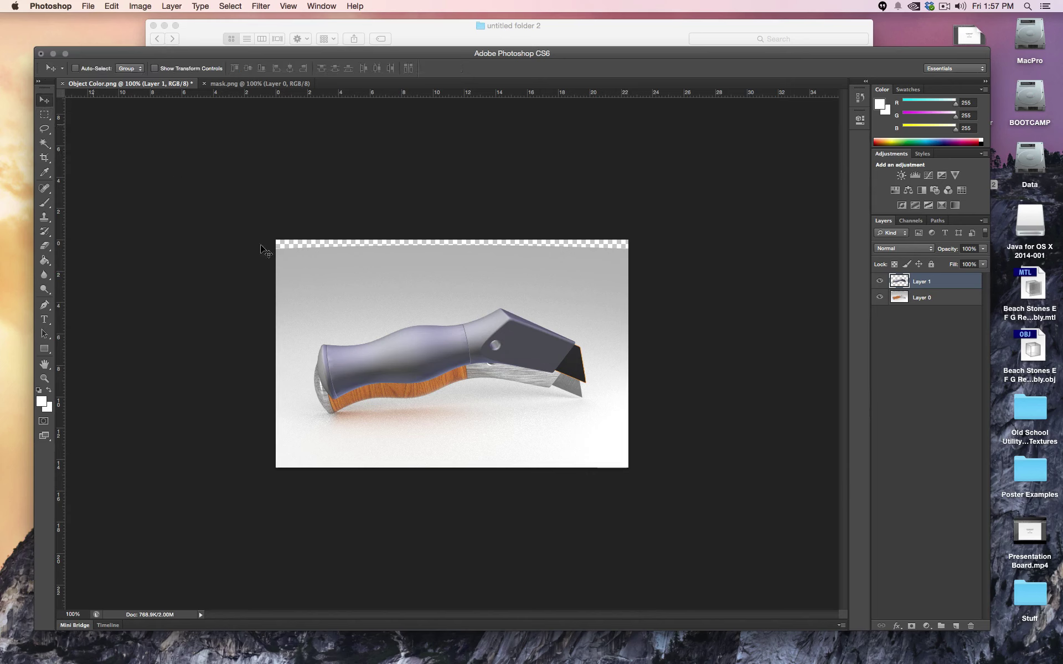
pyautogui.moveTo(432, 355)
pyautogui.mouseDown()
pyautogui.moveTo(440, 413)
pyautogui.moveTo(422, 371)
pyautogui.mouseUp()
pyautogui.press('Right')
pyautogui.press('Right')
pyautogui.press('Right')
pyautogui.press('Right')
pyautogui.press('Right')
pyautogui.press('Right')
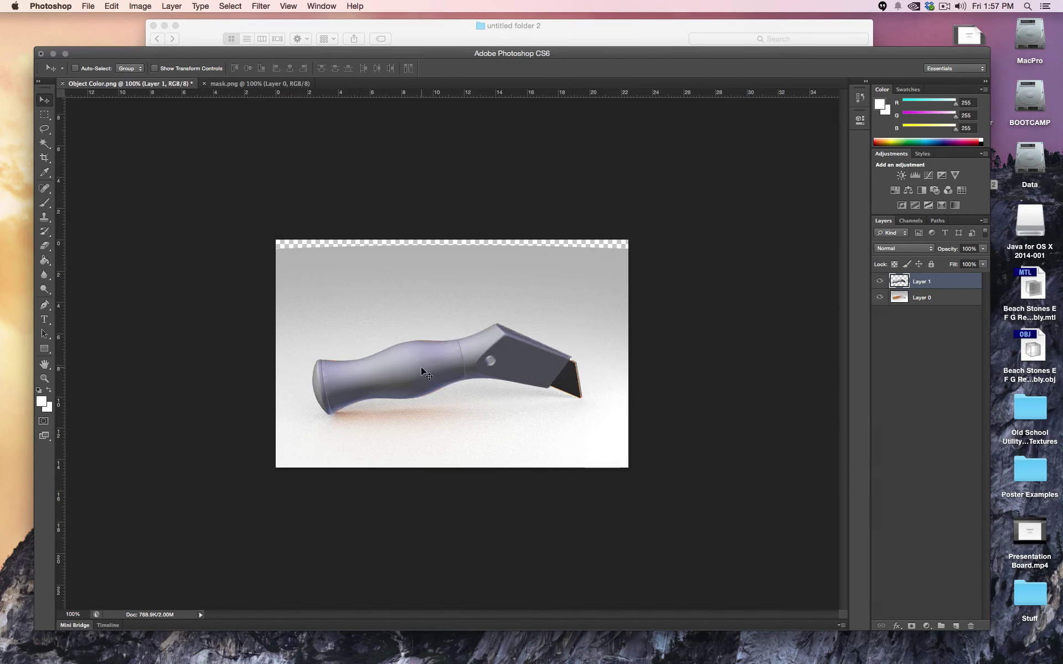
pyautogui.press('Up')
pyautogui.press('Up')
pyautogui.press('Up')
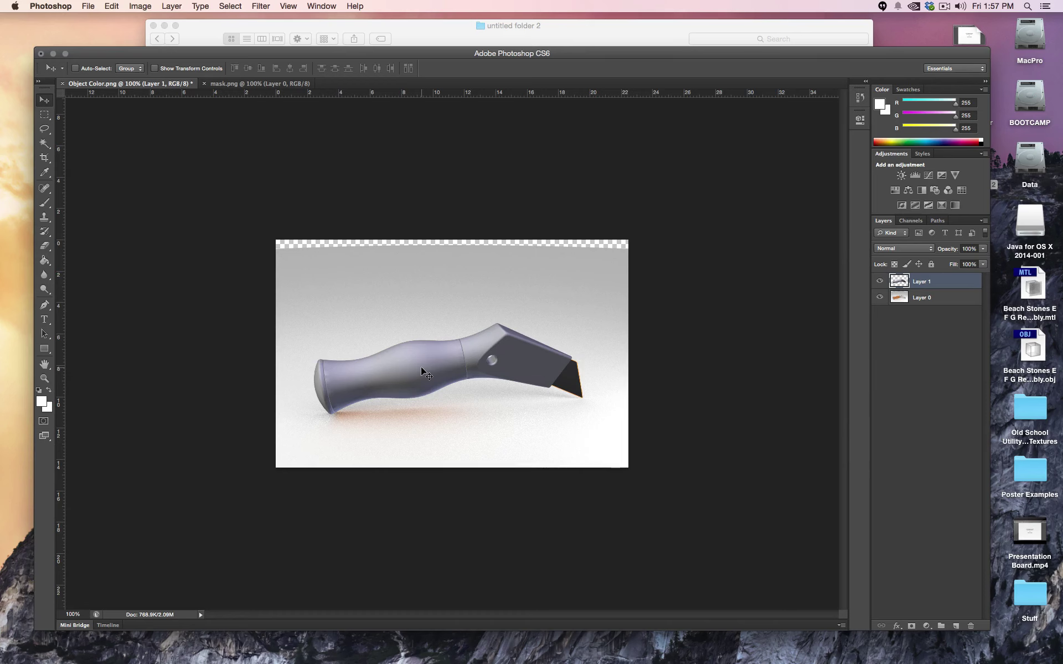
pyautogui.press('Up')
pyautogui.press('Down')
pyautogui.press('Up')
pyautogui.press('Down')
pyautogui.press('Up')
pyautogui.press('Down')
pyautogui.press('Down')
pyautogui.press('Up')
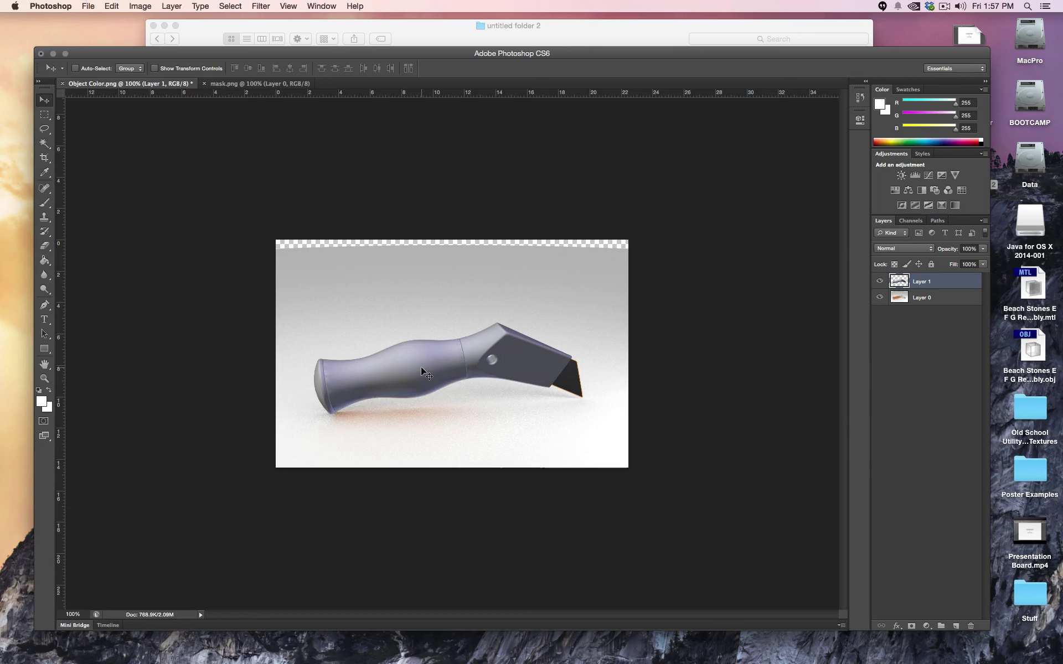
pyautogui.press('Down')
pyautogui.press('Down')
pyautogui.press('Down')
pyautogui.press('Up')
pyautogui.press('Up')
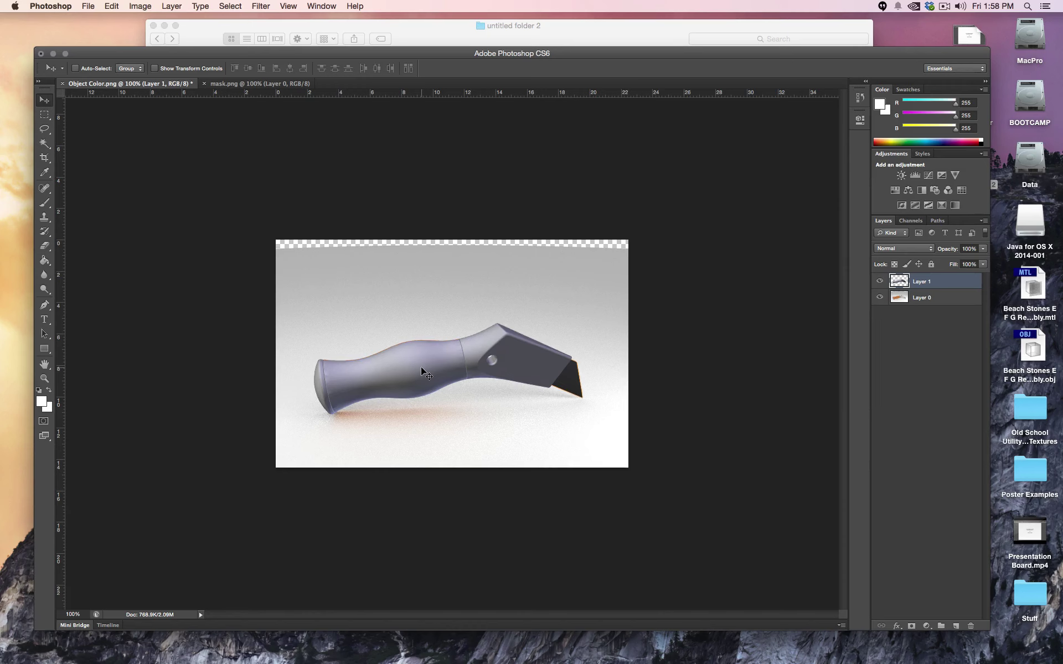
pyautogui.press('Down')
pyautogui.press('Up')
pyautogui.press('Up')
pyautogui.press('Down')
# Step: Toggle the visibility of Layer 1 repeatedly to compare the mask's alignment with the rendered knife beneath
pyautogui.click(880, 283)
pyautogui.click(881, 282)
pyautogui.click(881, 283)
pyautogui.click(880, 283)
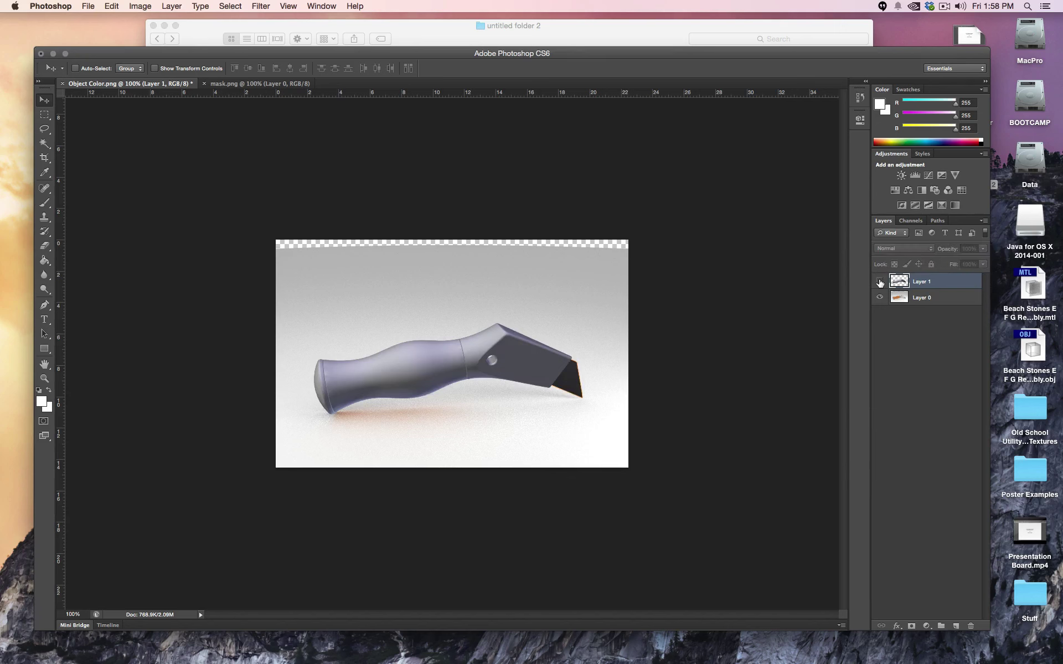
pyautogui.click(880, 283)
pyautogui.click(880, 282)
pyautogui.click(880, 282)
pyautogui.click(881, 283)
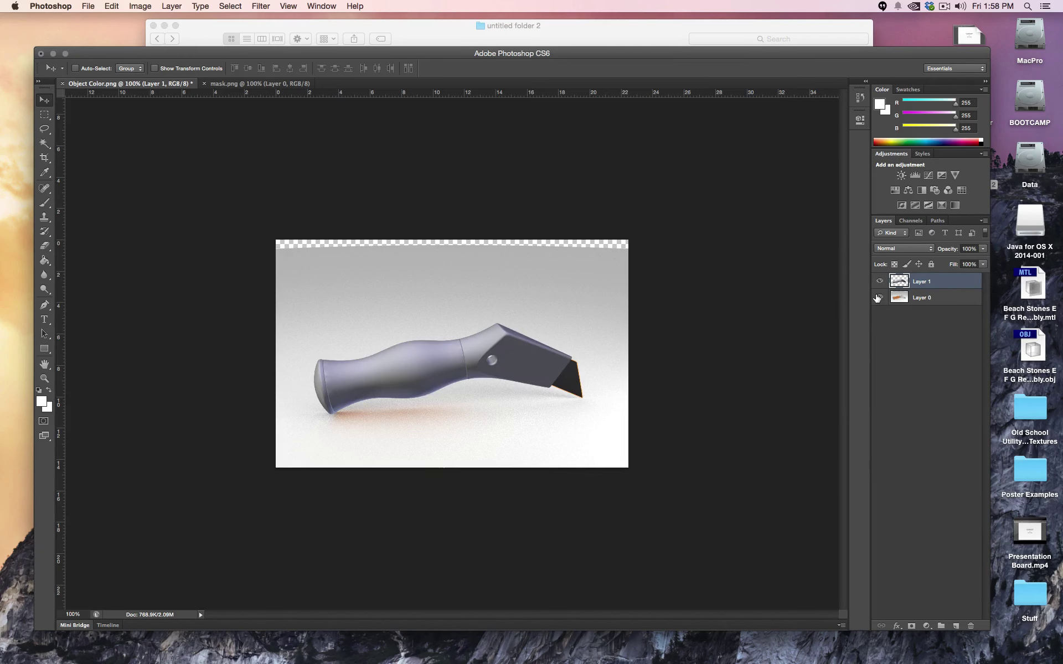
# Step: Hide Layer 0 and load the knife silhouette of Layer 1 as a selection
pyautogui.click(879, 298)
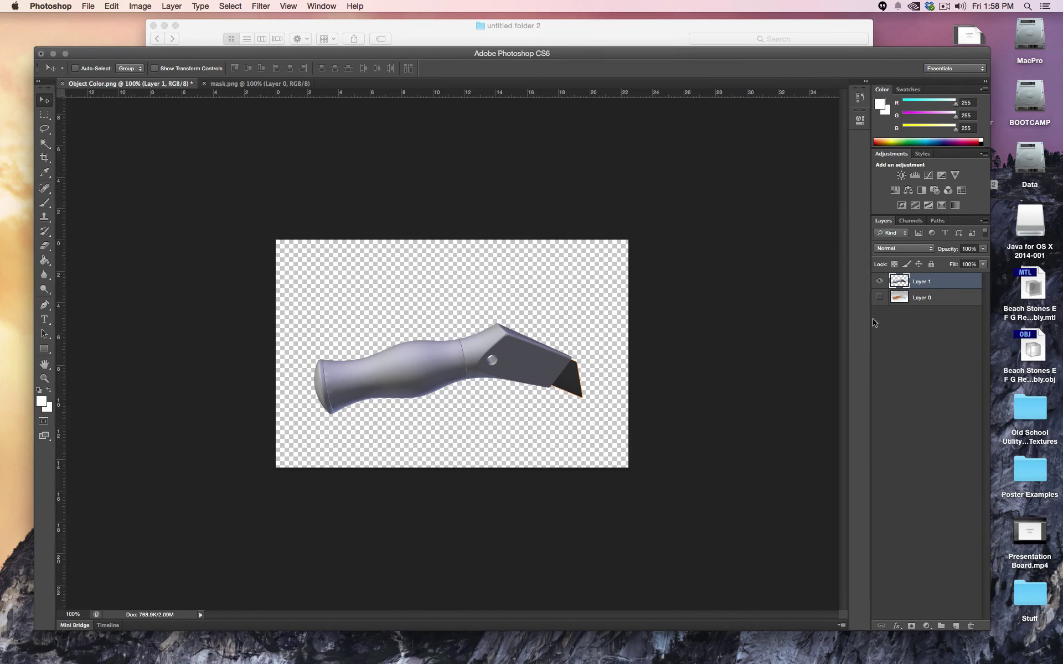
pyautogui.keyDown('super'); pyautogui.click(899, 286); pyautogui.keyUp('super')
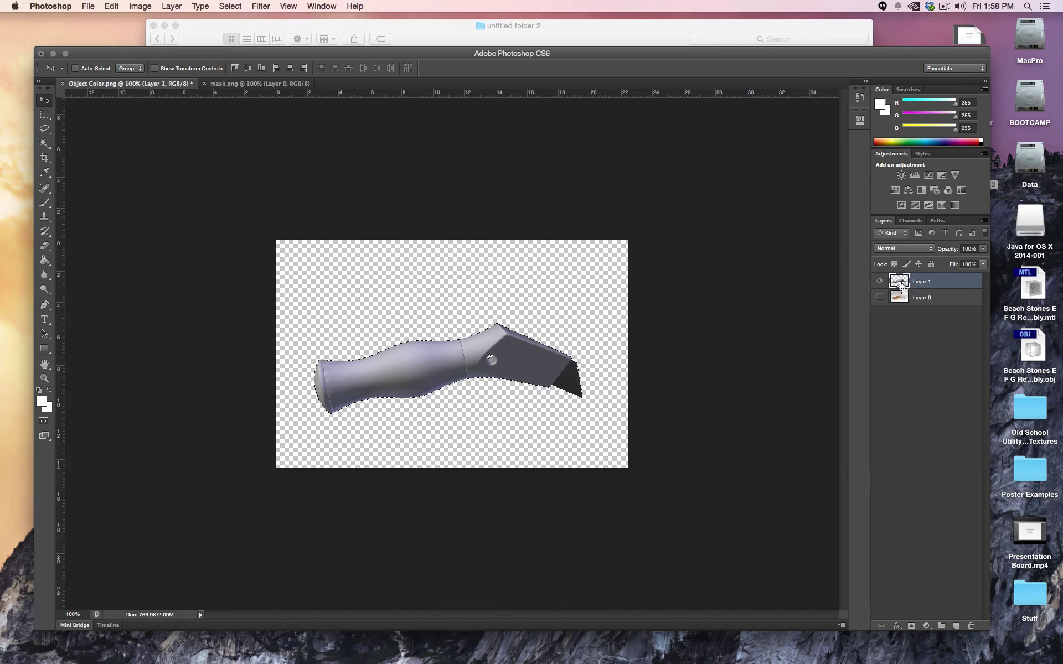
# Step: Select the transparent area around the knife on Layer 1 with the Magic Wand, and show Layer 0 instead of Layer 1
pyautogui.click(44, 144)
pyautogui.click(310, 295)
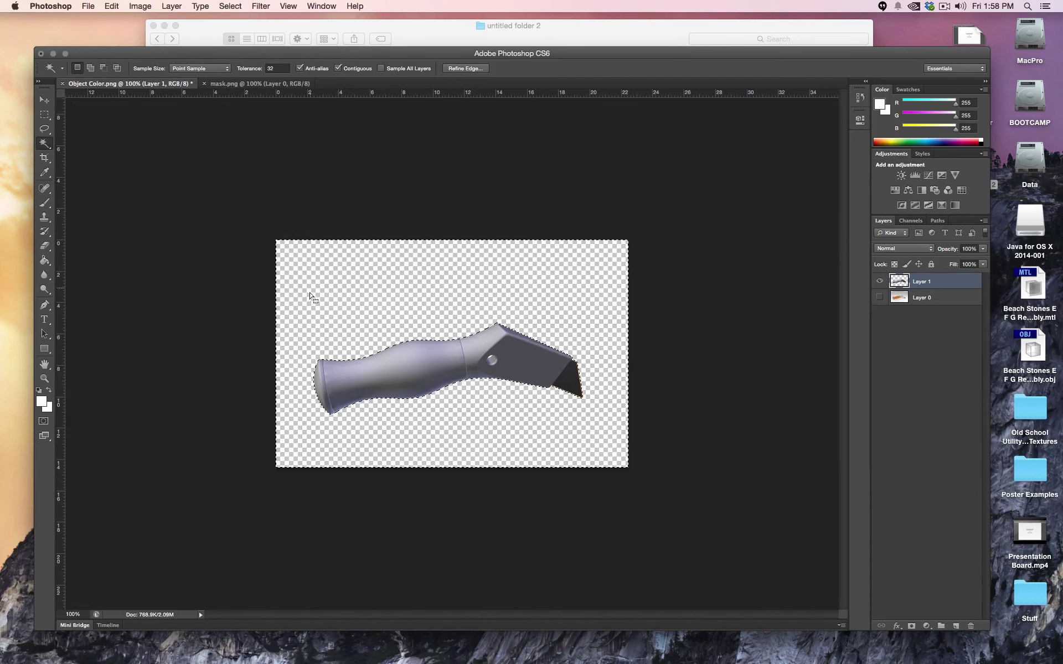
pyautogui.click(879, 282)
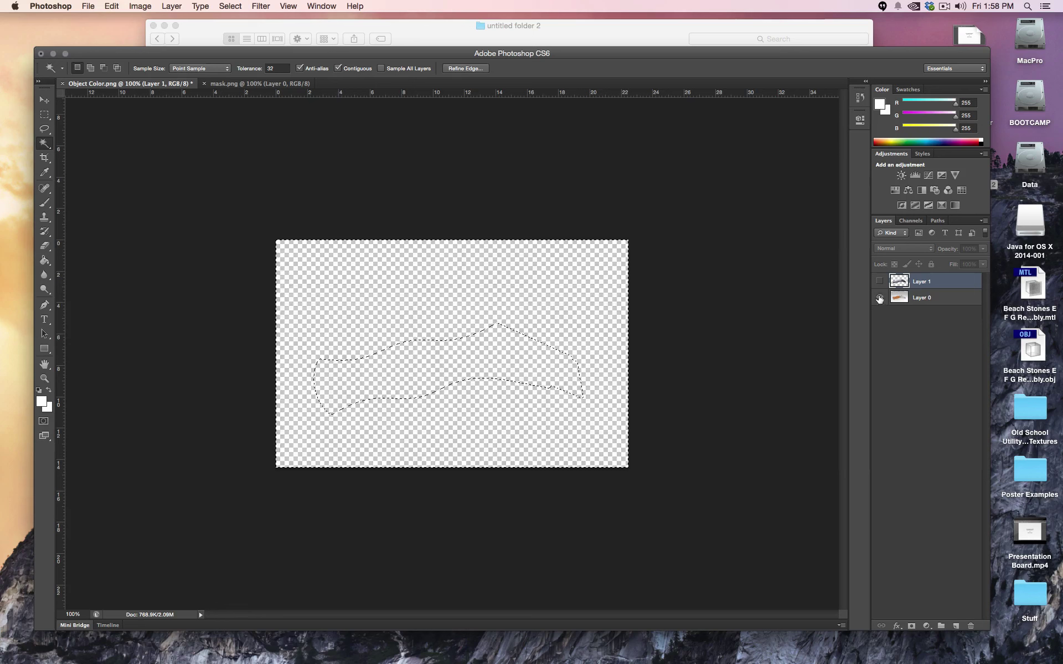
pyautogui.click(879, 297)
# Step: Invert the selection to the knife and apply it as a layer mask on Layer 0, comparing the cutout against Layer 1
pyautogui.click(230, 5)
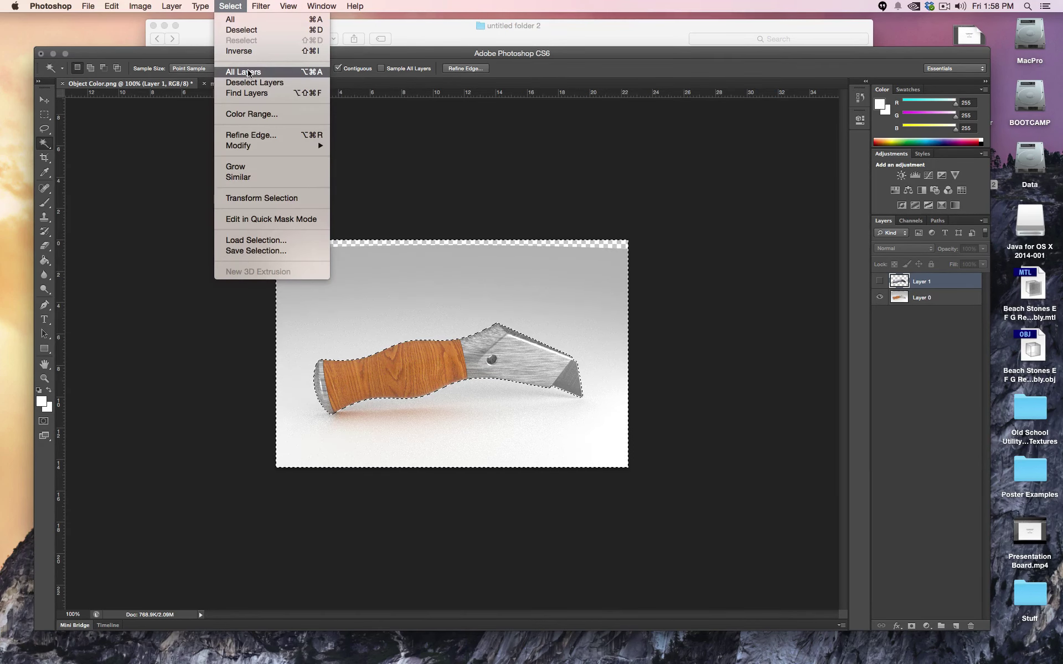
pyautogui.click(240, 51)
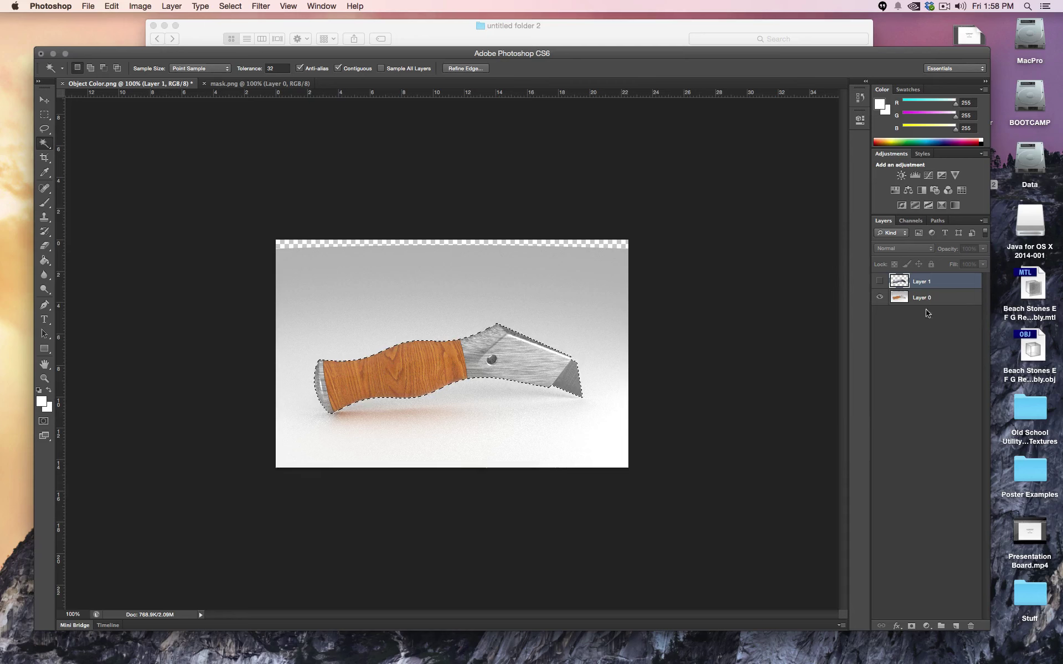
pyautogui.click(900, 300)
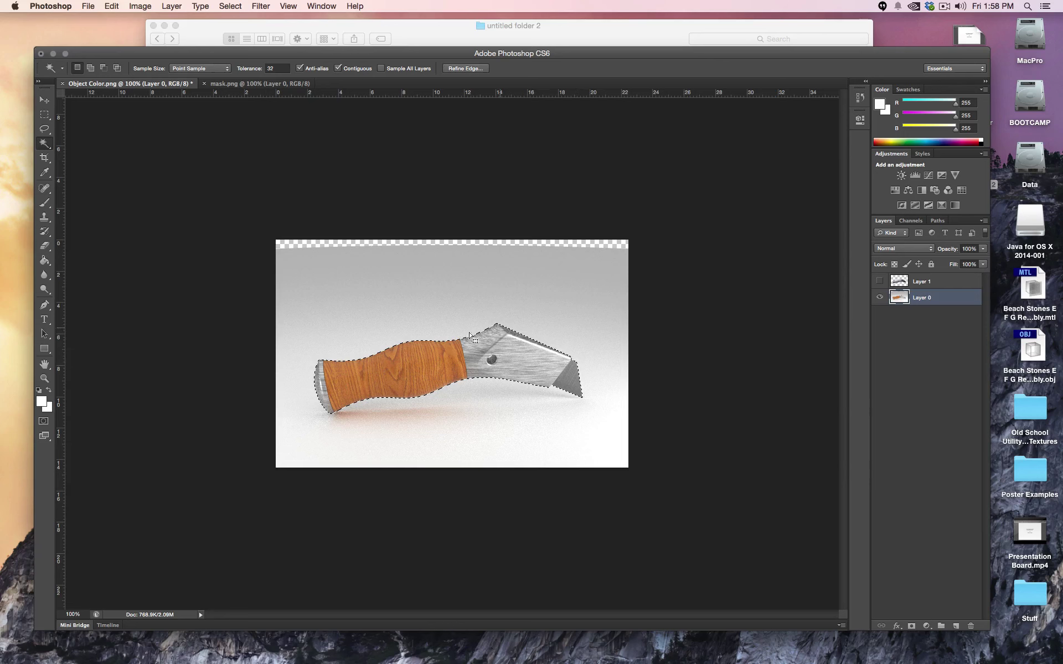
pyautogui.click(911, 627)
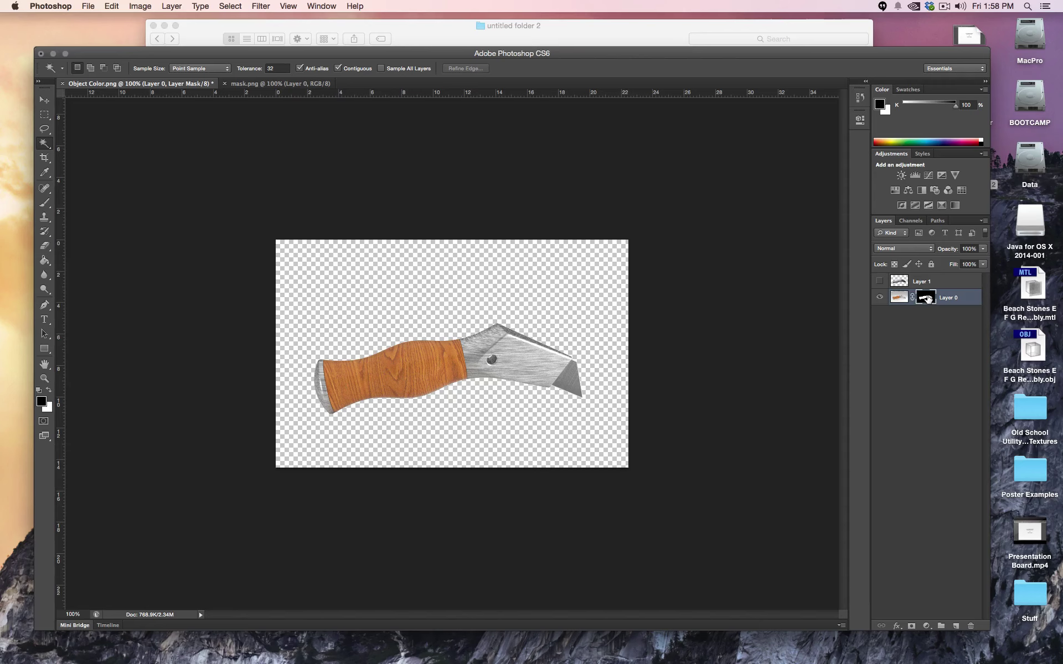
pyautogui.click(880, 281)
pyautogui.click(880, 281)
pyautogui.click(880, 282)
pyautogui.click(881, 282)
# Step: Open shadow pass Color.png from the Finder folder in Photoshop and copy its whole image into Object Color.png as a layer below Layer 0
pyautogui.click(567, 35)
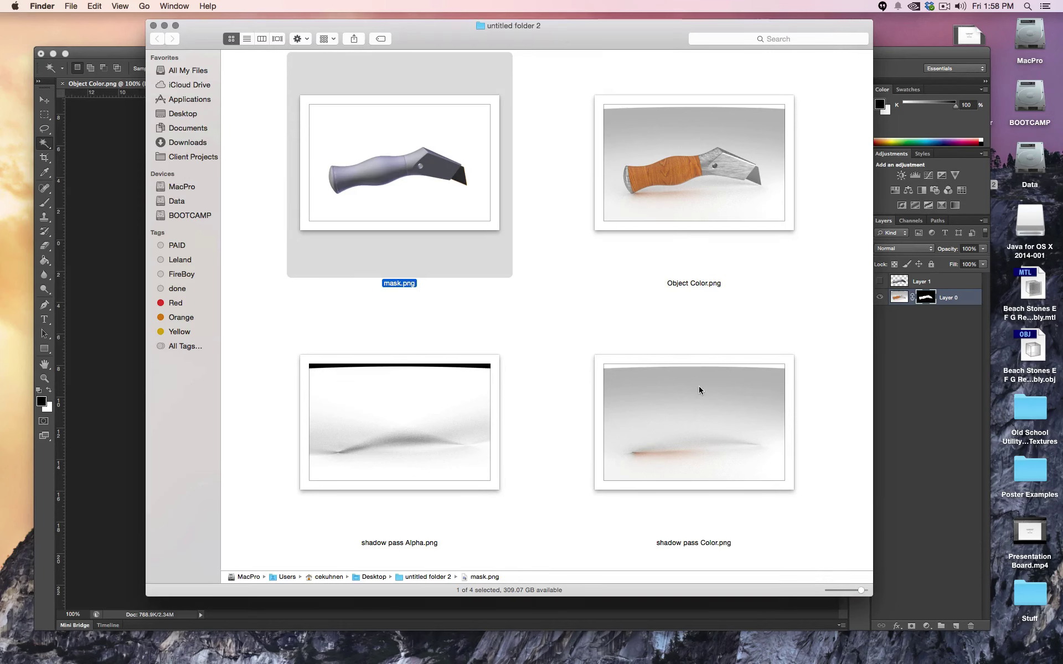
pyautogui.moveTo(699, 388); pyautogui.dragTo(768, 645)
pyautogui.press('super+a')
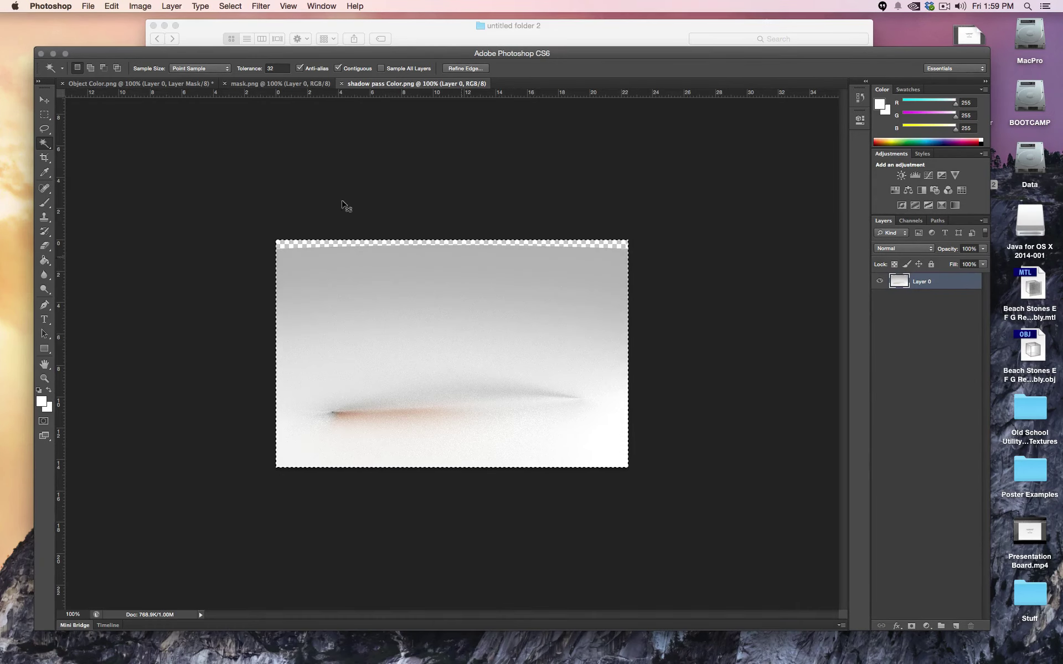
pyautogui.press('super+c')
pyautogui.click(195, 87)
pyautogui.press('super+v')
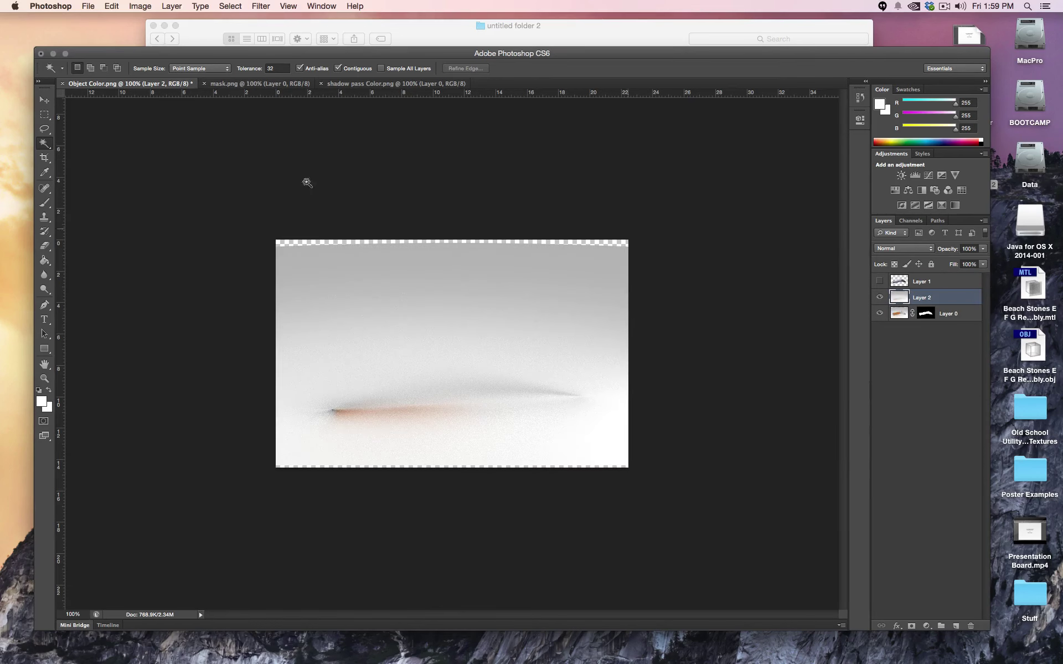
pyautogui.click(44, 100)
pyautogui.moveTo(899, 298); pyautogui.dragTo(900, 323)
# Step: Toggle the visibility of the masked knife on Layer 0 repeatedly to examine the colored shadow pass beneath it
pyautogui.click(879, 298)
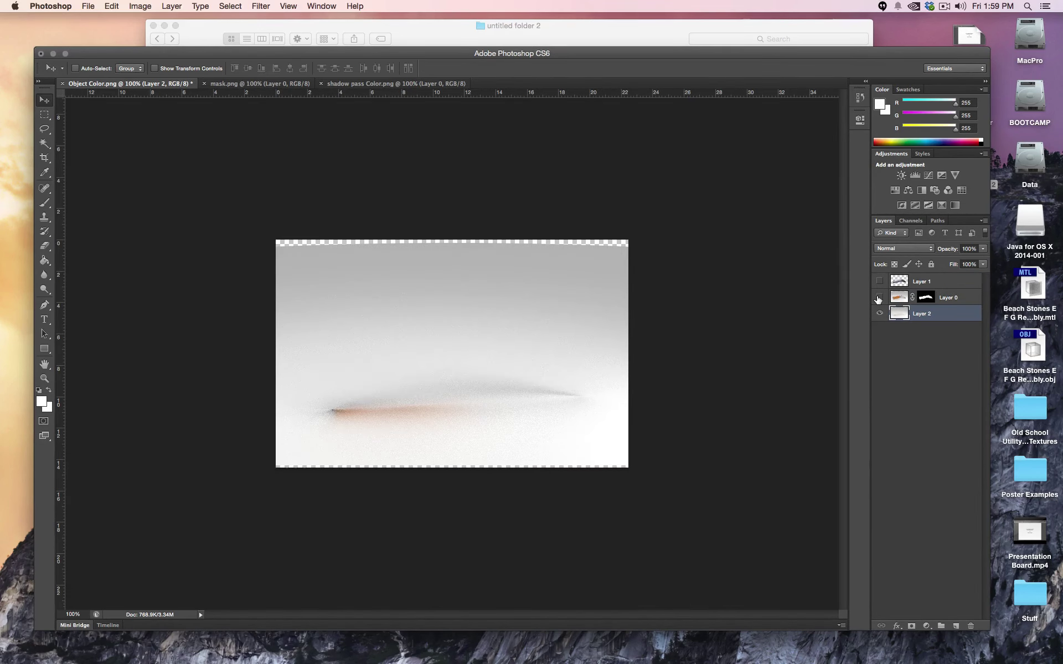
pyautogui.click(880, 298)
pyautogui.click(879, 298)
pyautogui.click(879, 298)
pyautogui.click(879, 298)
pyautogui.click(880, 298)
pyautogui.click(879, 298)
pyautogui.click(879, 297)
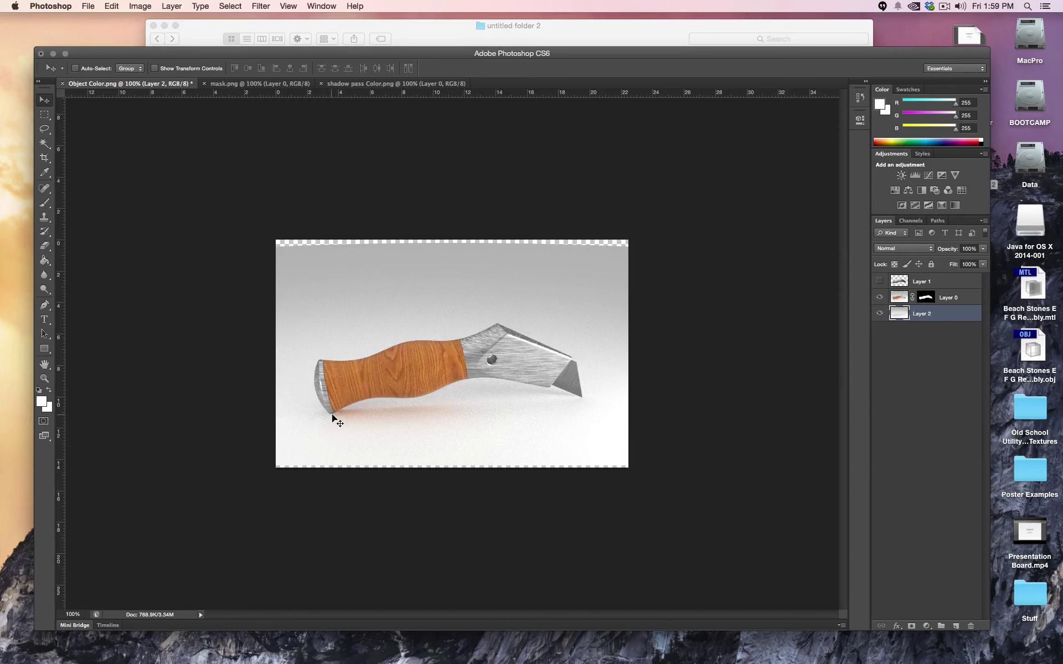
# Step: Open shadow pass Alpha.png from the Finder folder in Photoshop and copy its whole image into Object Color.png as the bottommost layer
pyautogui.click(571, 34)
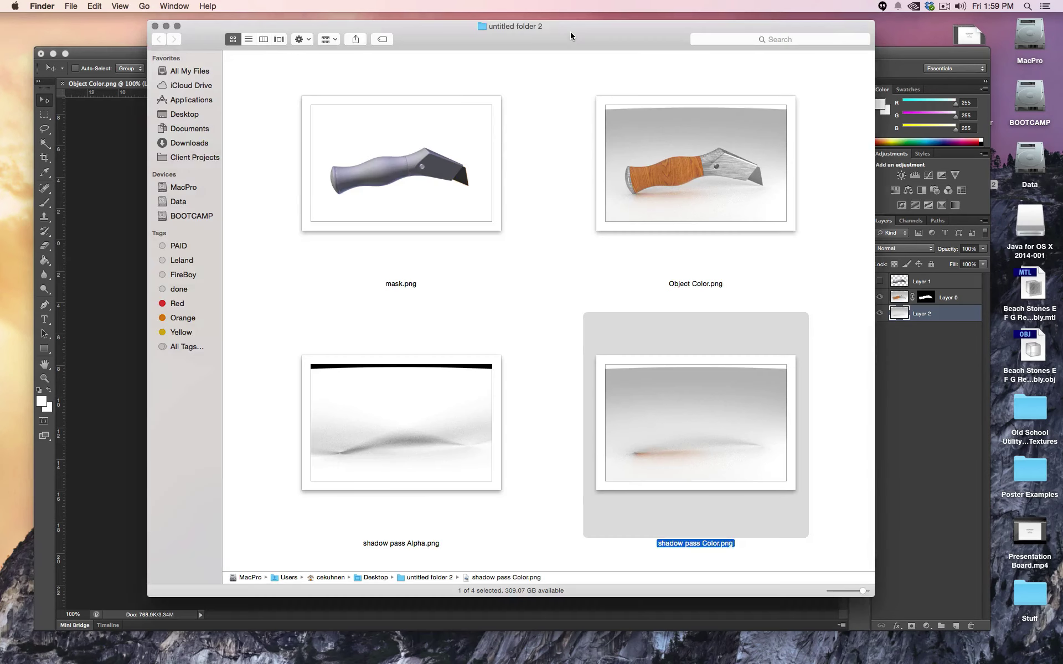
pyautogui.click(555, 350)
pyautogui.moveTo(438, 422); pyautogui.dragTo(768, 642)
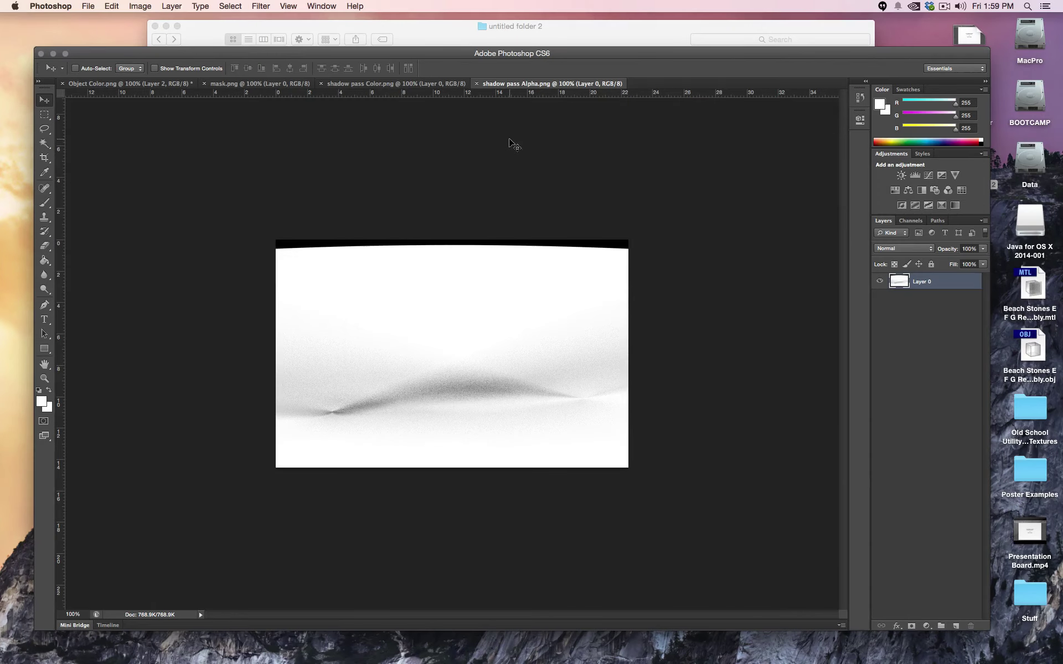
pyautogui.click(446, 85)
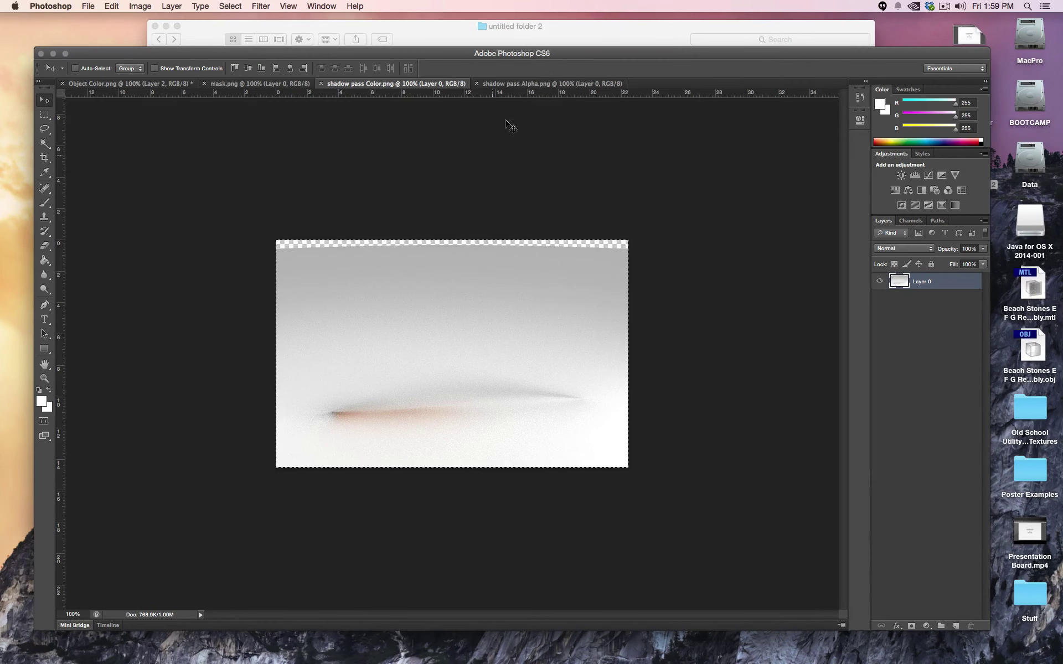
pyautogui.click(533, 84)
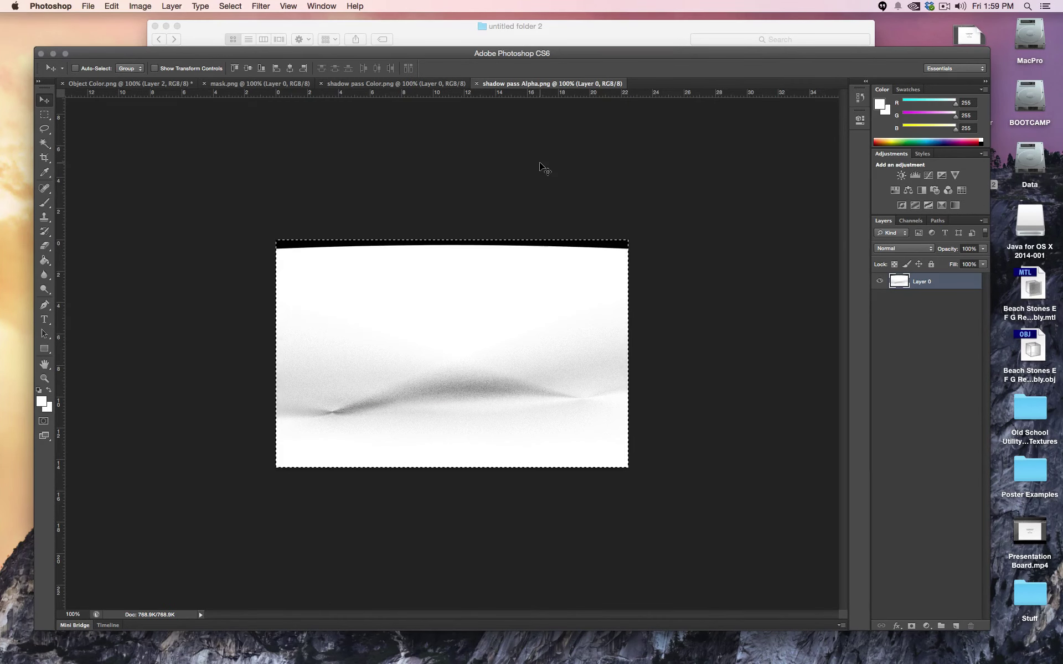
pyautogui.press('super+c')
pyautogui.hotkey('ctrl', 'Tab')
pyautogui.press('super+v')
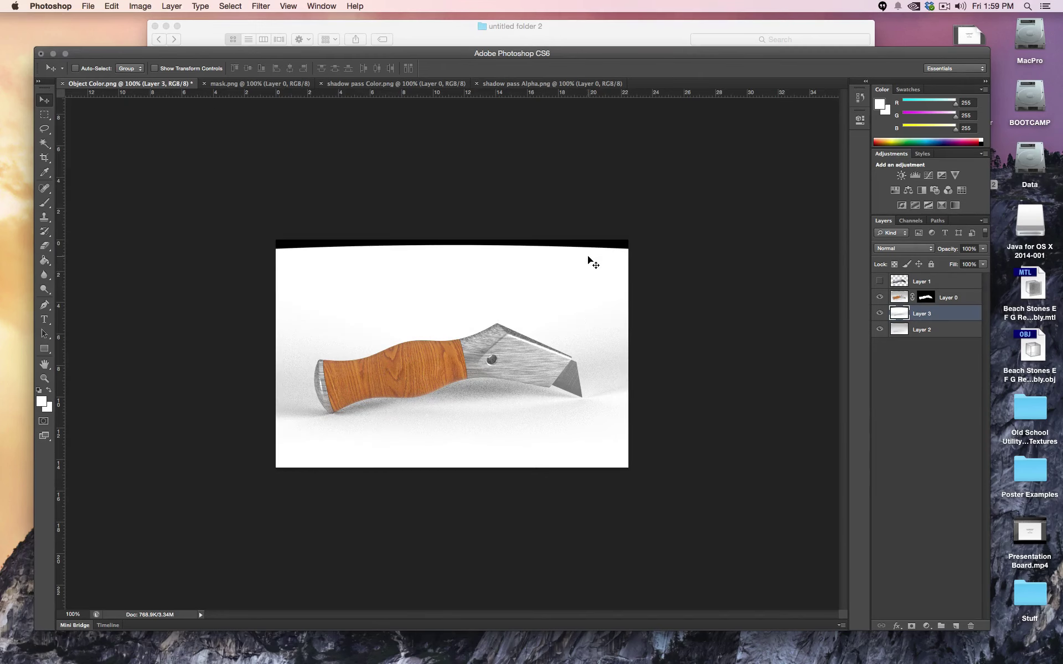
pyautogui.moveTo(943, 321); pyautogui.dragTo(946, 362)
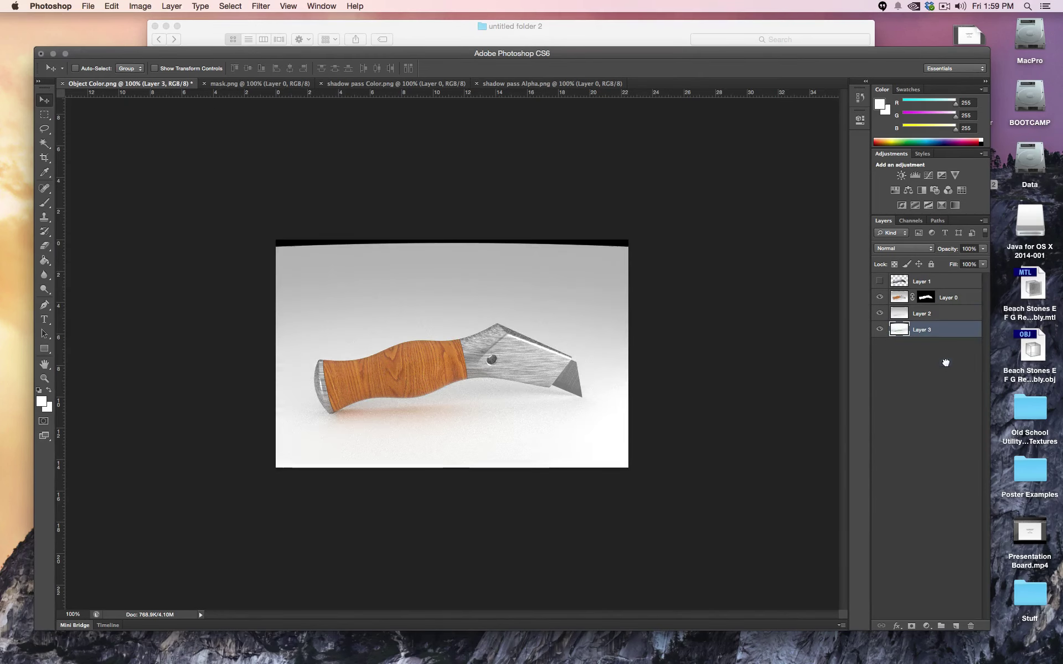
# Step: Hide Layer 3 and move the colored shadow pass on Layer 2 slightly down to close the gap at the canvas's lower edge
pyautogui.click(881, 331)
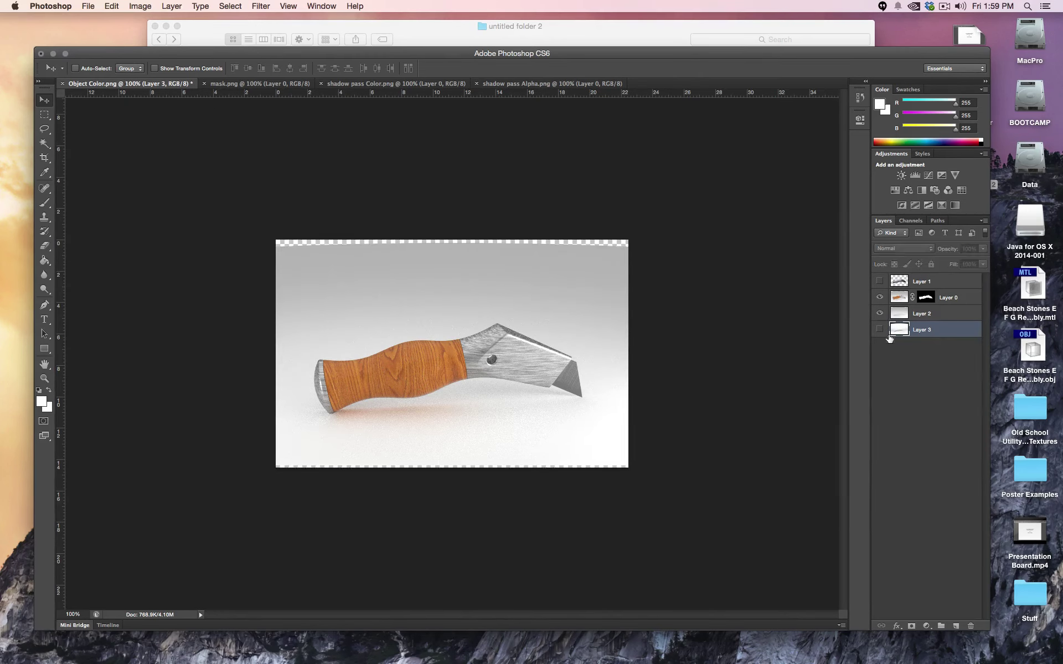
pyautogui.click(899, 314)
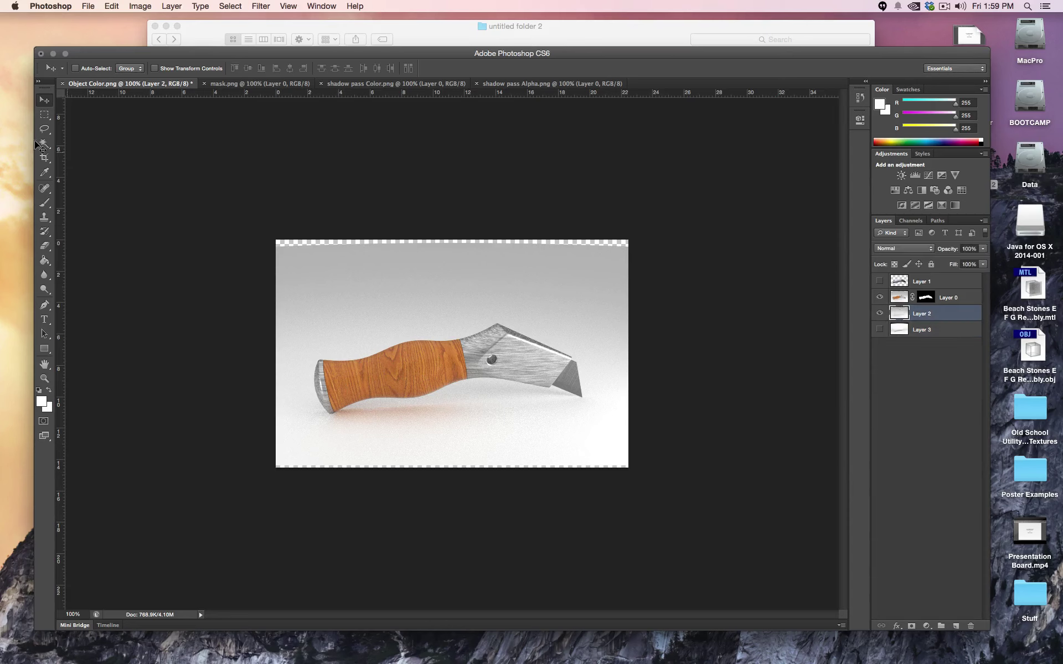
pyautogui.moveTo(363, 280)
pyautogui.mouseDown()
pyautogui.moveTo(373, 271)
pyautogui.moveTo(365, 283)
pyautogui.mouseUp()
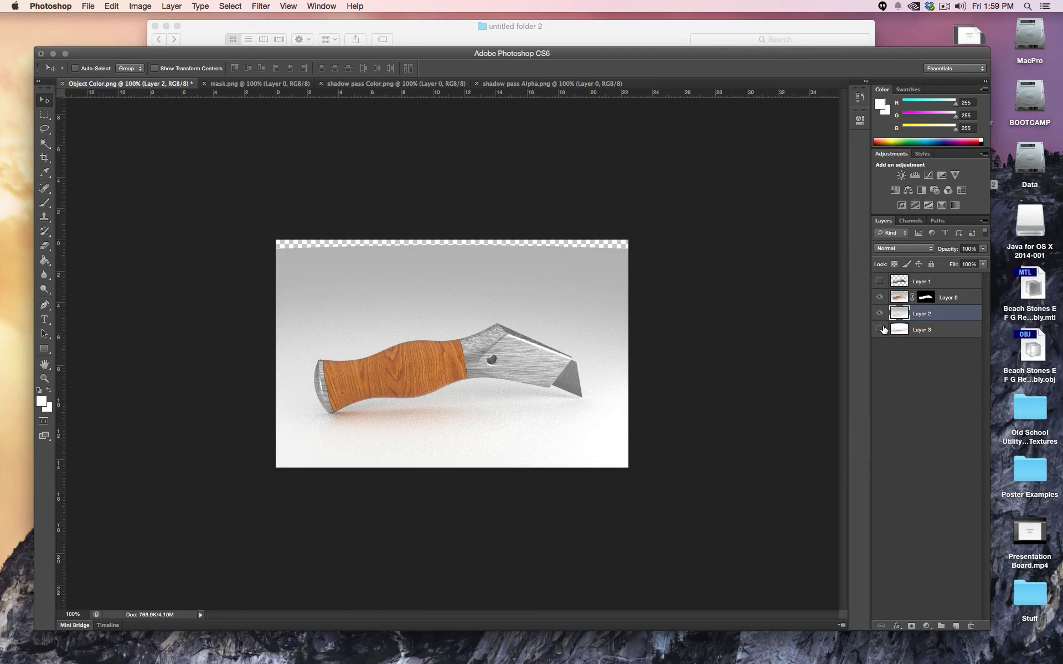
# Step: Toggle the visibility of Layer 3 repeatedly to check how the shadow alpha lines up with the layers above
pyautogui.click(880, 330)
pyautogui.click(880, 330)
pyautogui.click(881, 330)
pyautogui.click(880, 330)
pyautogui.click(880, 330)
pyautogui.click(880, 330)
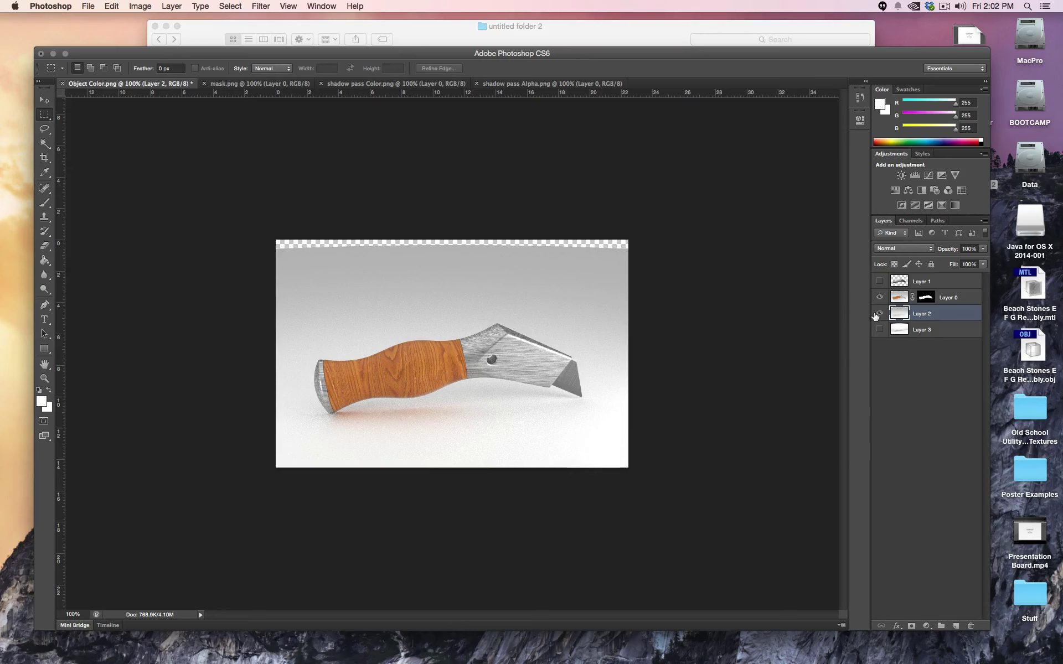
# Step: Hide Layer 2 and Layer 0, and make the shadow alpha on Layer 3 the visible, active layer
pyautogui.click(880, 314)
pyautogui.click(880, 298)
pyautogui.click(880, 329)
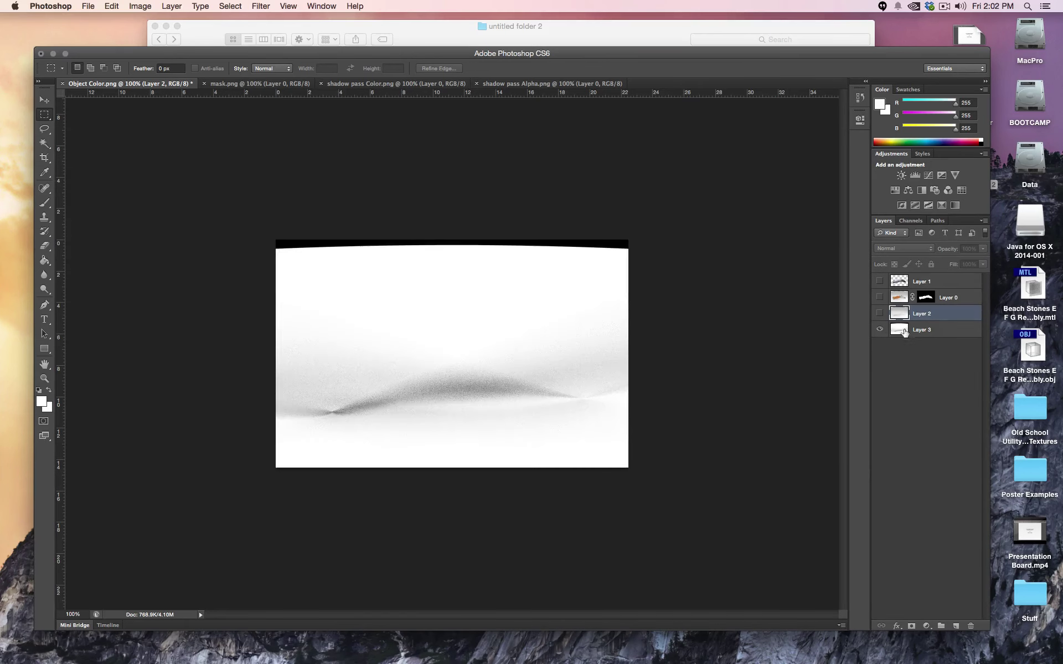
pyautogui.click(900, 330)
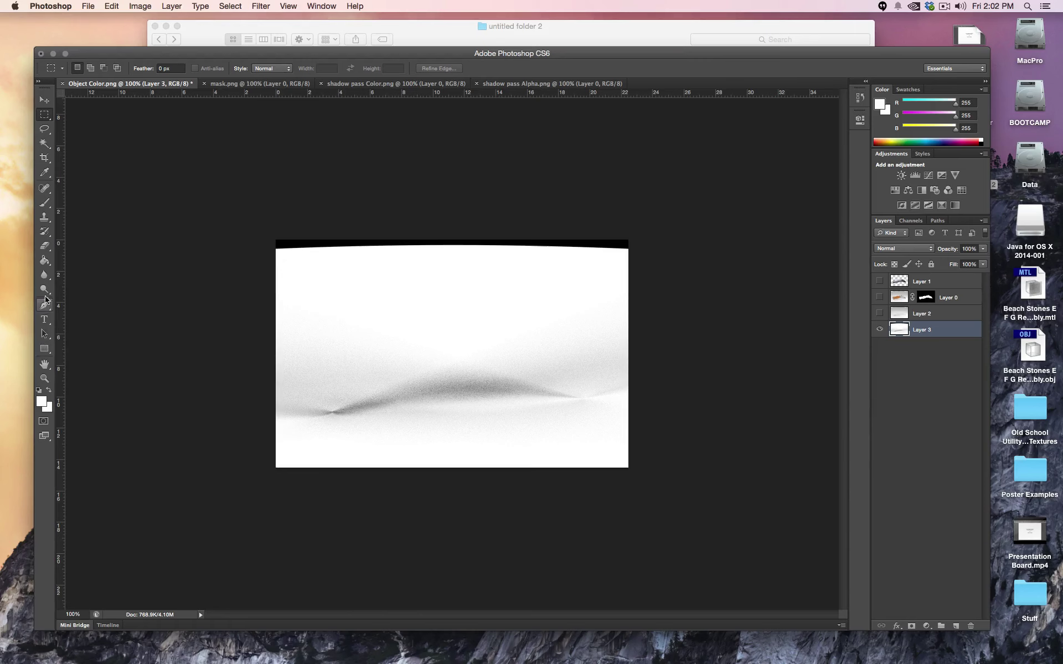
# Step: Sample the white background, the black upper strip and the grey tones of the shadow alpha with the Eyedropper
pyautogui.click(44, 172)
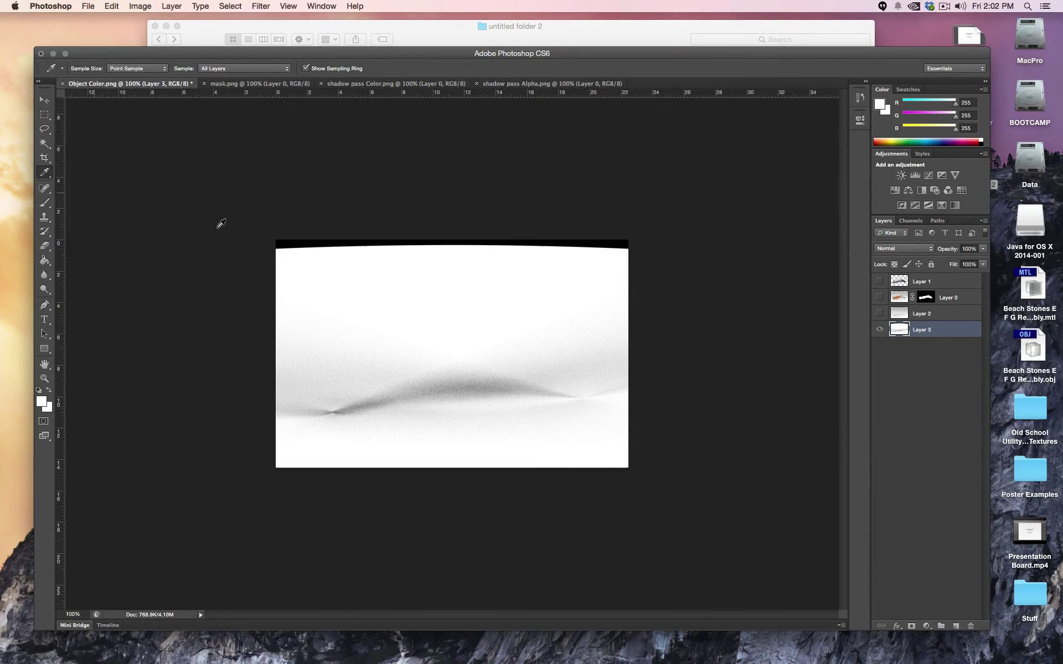
pyautogui.click(407, 252)
pyautogui.click(408, 252)
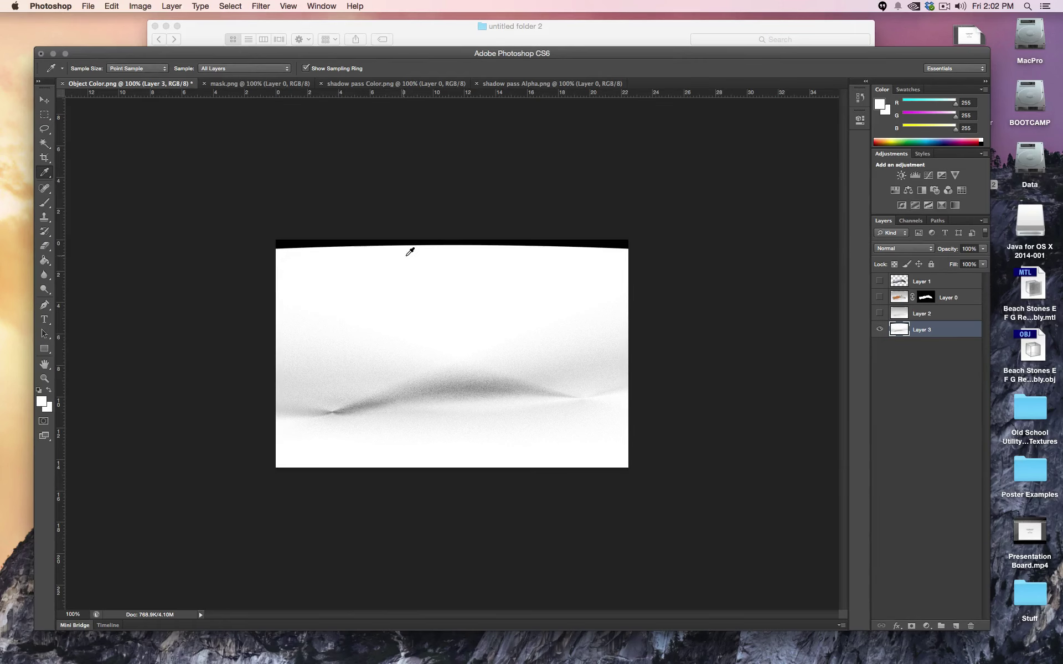
pyautogui.click(623, 239)
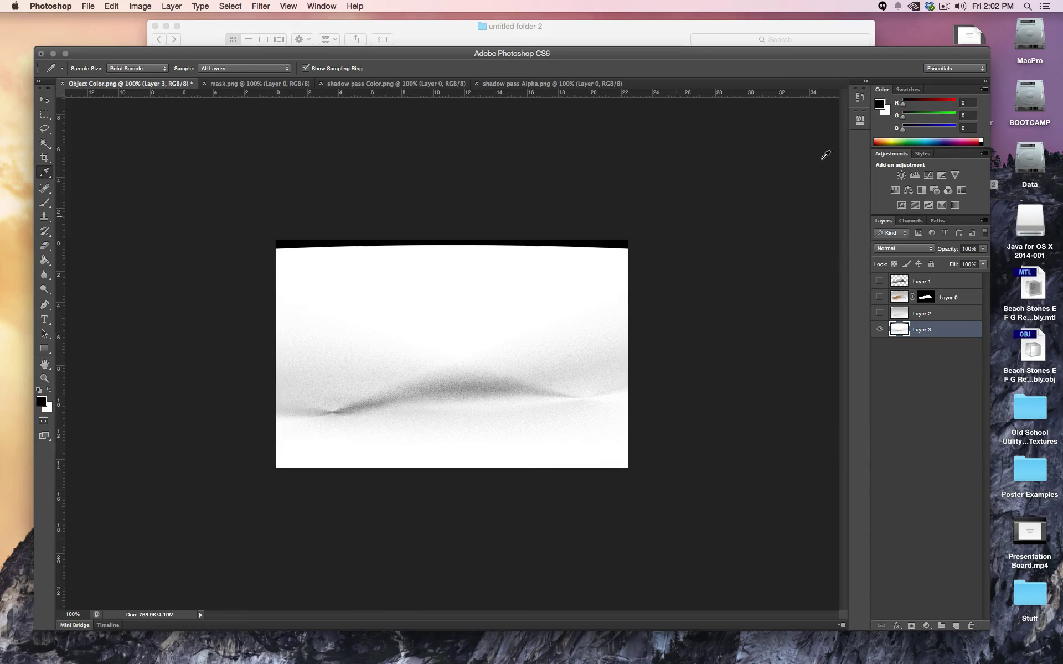
pyautogui.click(591, 260)
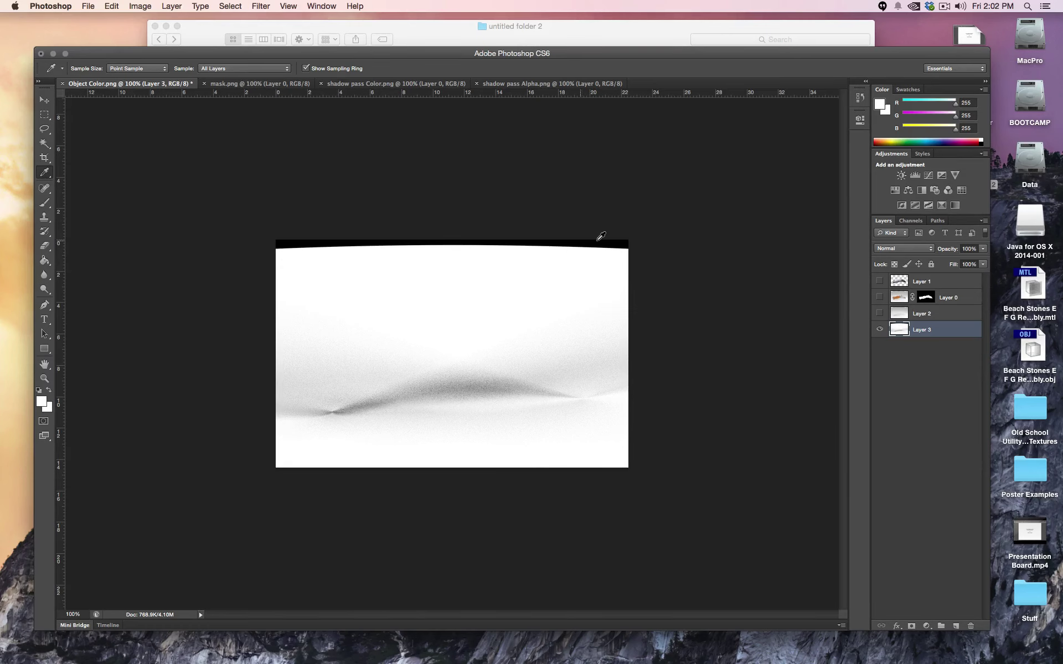
pyautogui.moveTo(571, 279); pyautogui.dragTo(283, 237)
# Step: Start a Color Range selection on Layer 3 and sample the white background of the shadow alpha
pyautogui.click(45, 114)
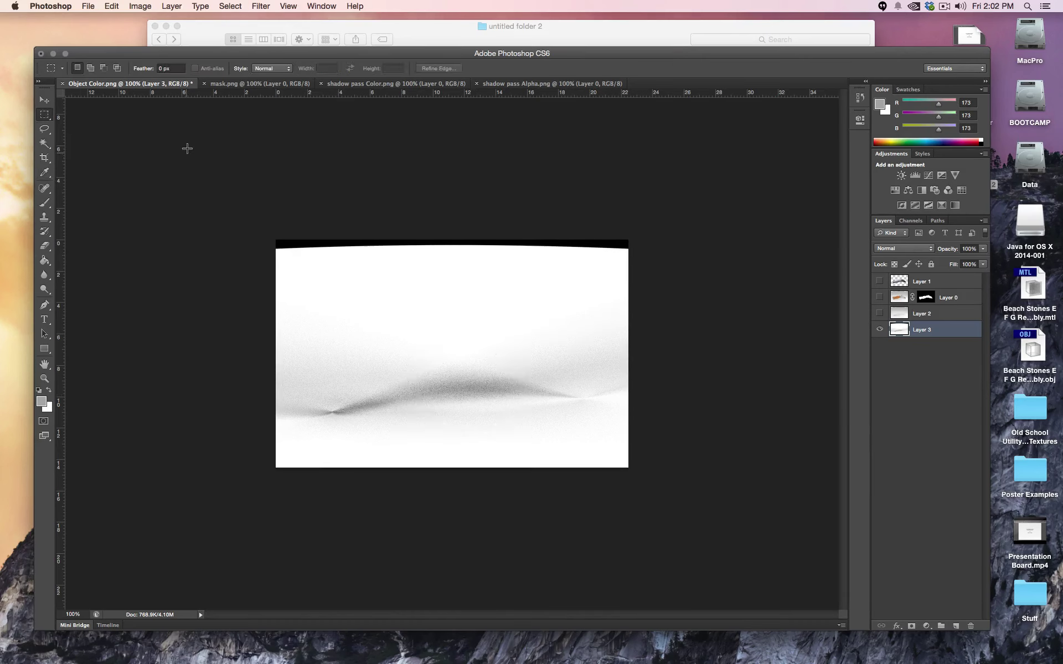
pyautogui.click(196, 3)
pyautogui.moveTo(237, 3)
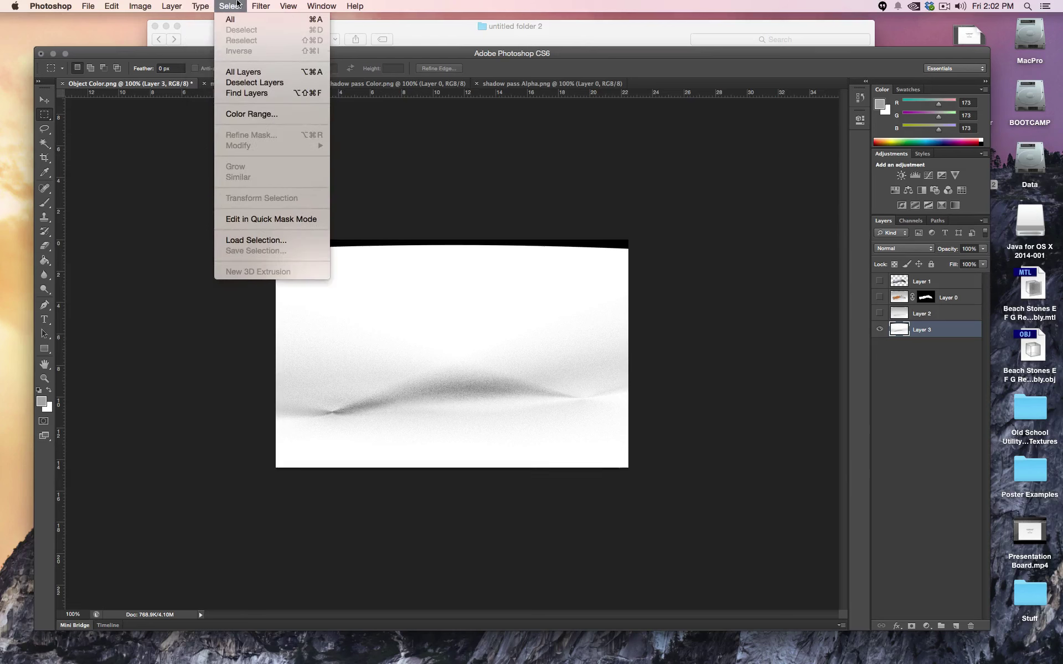
pyautogui.click(254, 114)
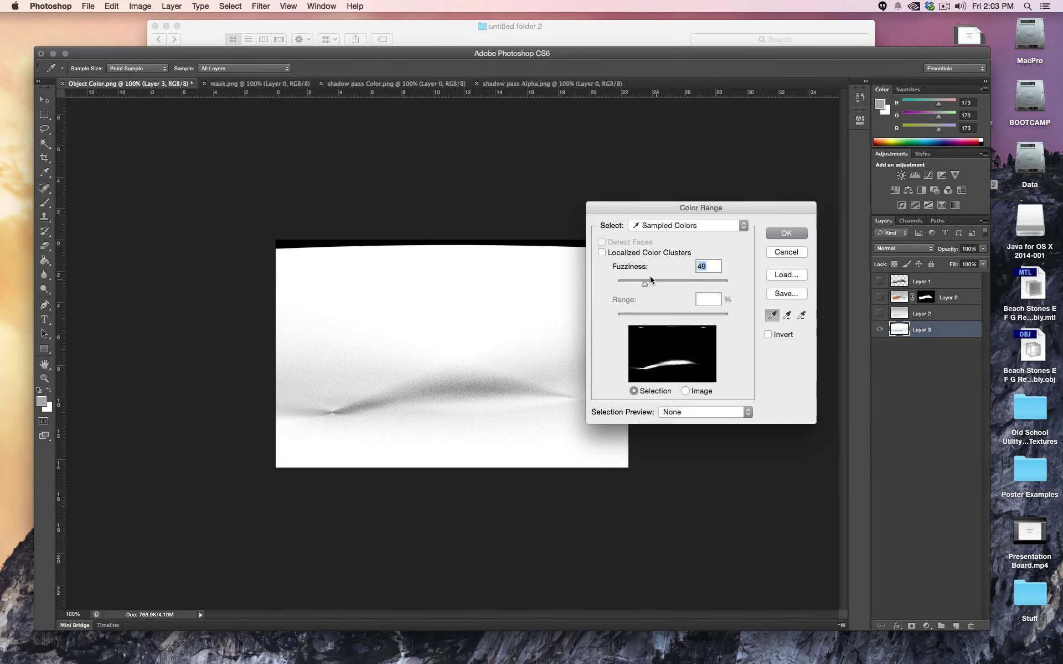
pyautogui.click(431, 265)
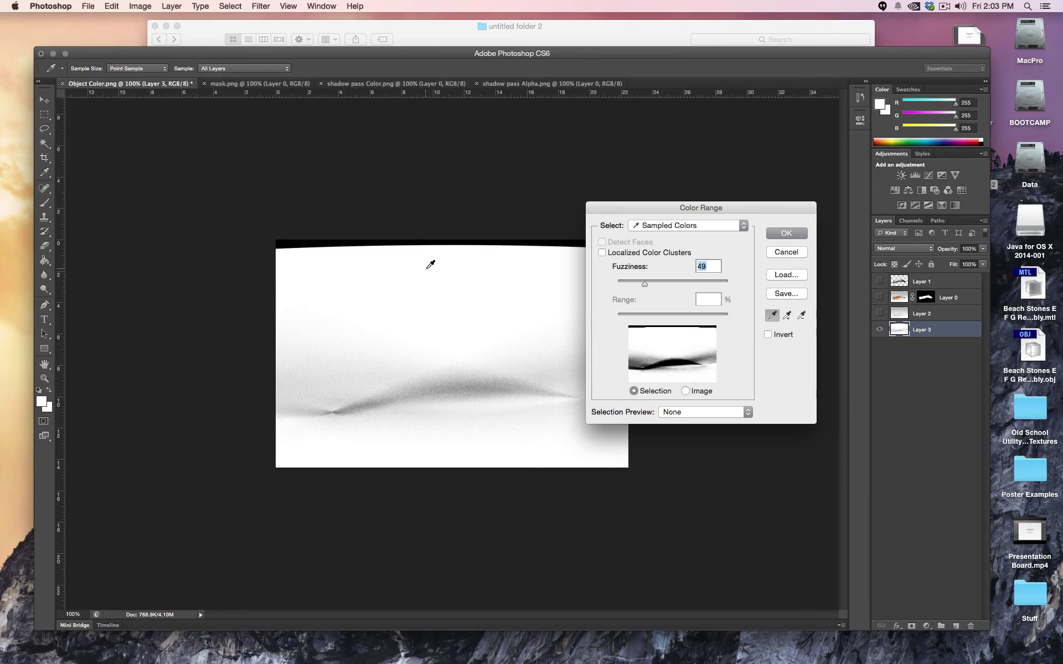
# Step: Try sampling the black strip, resample the white background, and set the Color Range fuzziness to 26
pyautogui.click(555, 243)
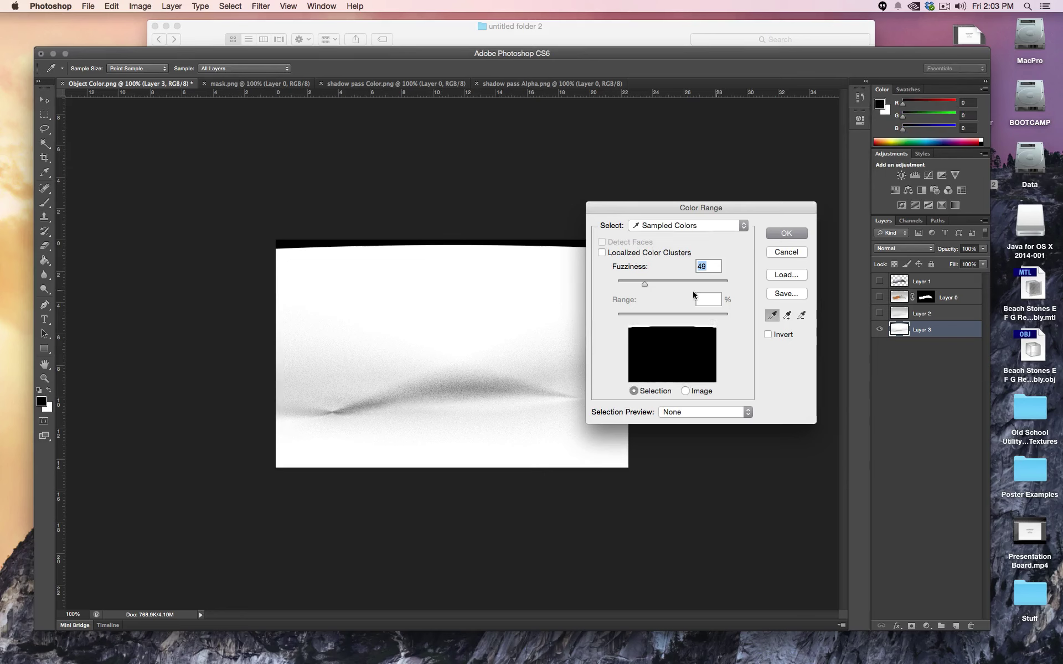
pyautogui.moveTo(647, 284); pyautogui.dragTo(617, 284)
pyautogui.click(484, 293)
pyautogui.moveTo(618, 284)
pyautogui.mouseDown()
pyautogui.moveTo(643, 286)
pyautogui.moveTo(611, 285)
pyautogui.moveTo(631, 287)
pyautogui.mouseUp()
# Step: Preview the Color Range selection in Grayscale and Quick Mask, set the fuzziness to 32, and apply the selection
pyautogui.click(701, 412)
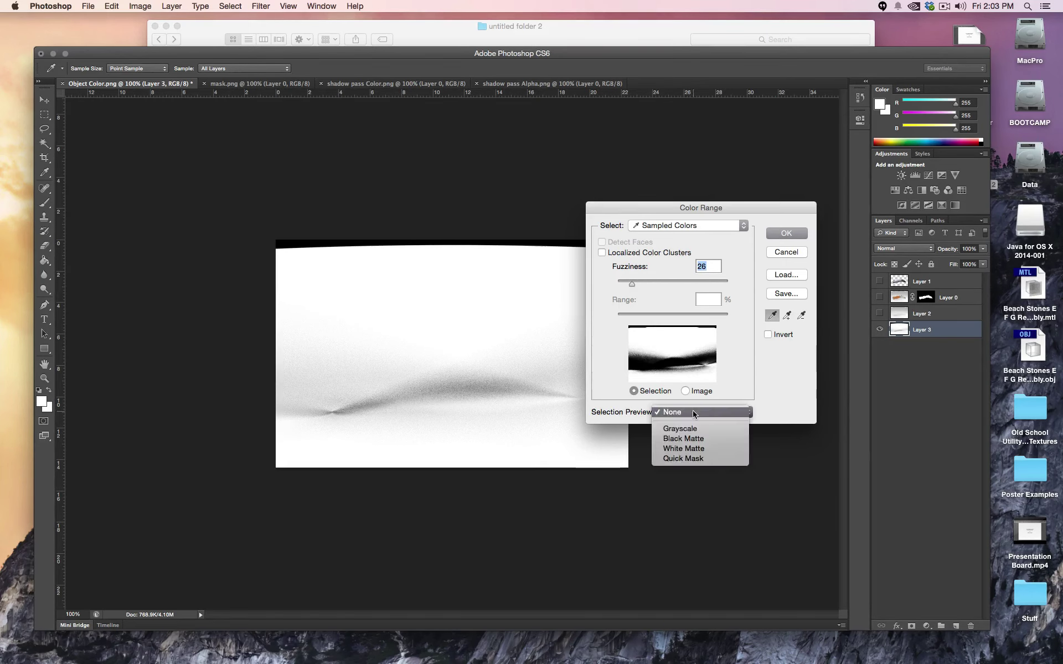
pyautogui.click(698, 429)
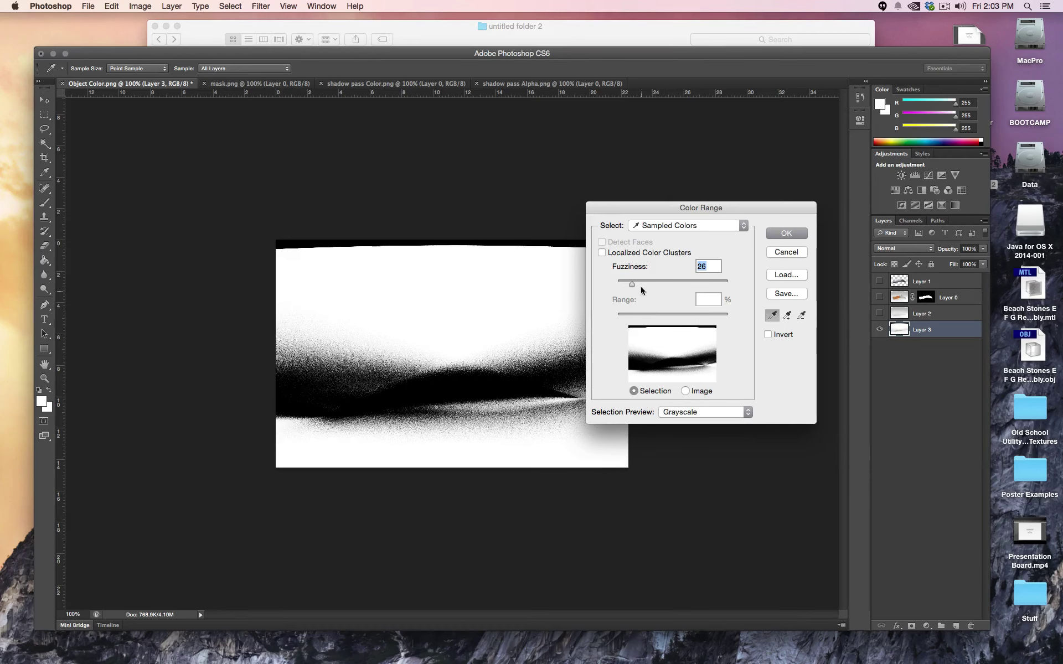
pyautogui.moveTo(634, 282)
pyautogui.mouseDown()
pyautogui.moveTo(621, 282)
pyautogui.moveTo(641, 284)
pyautogui.mouseUp()
pyautogui.click(690, 412)
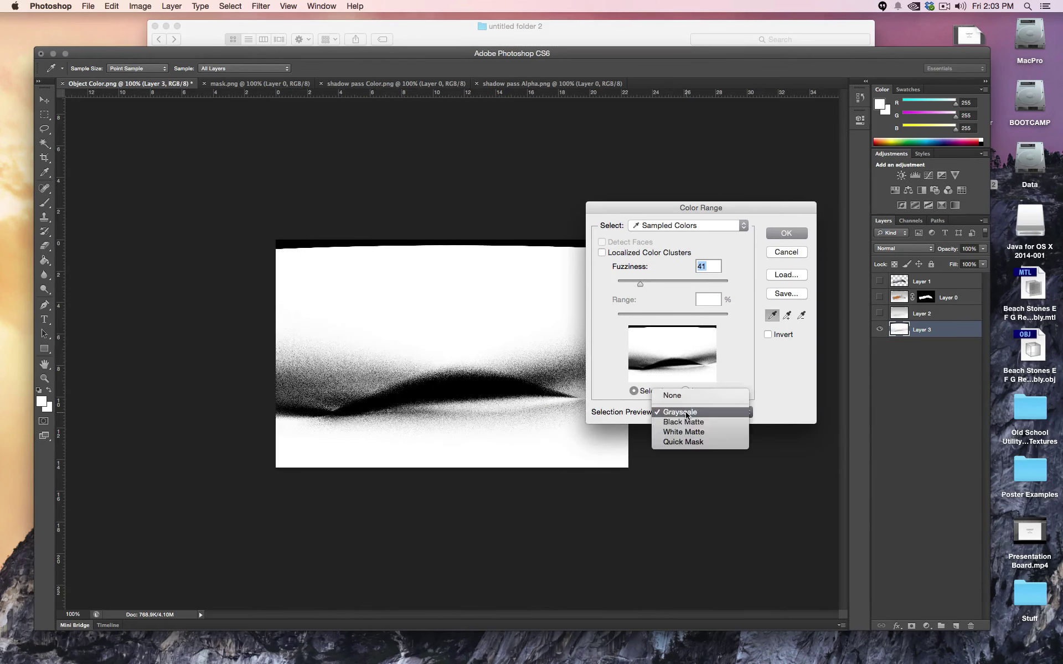
pyautogui.click(684, 442)
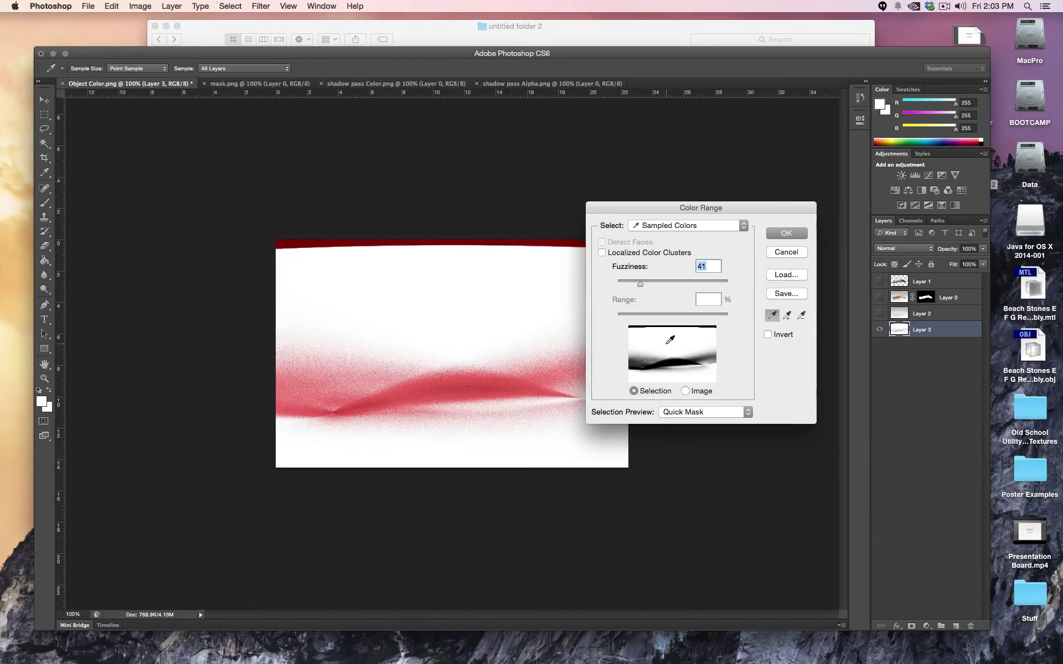
pyautogui.moveTo(641, 283); pyautogui.dragTo(637, 281)
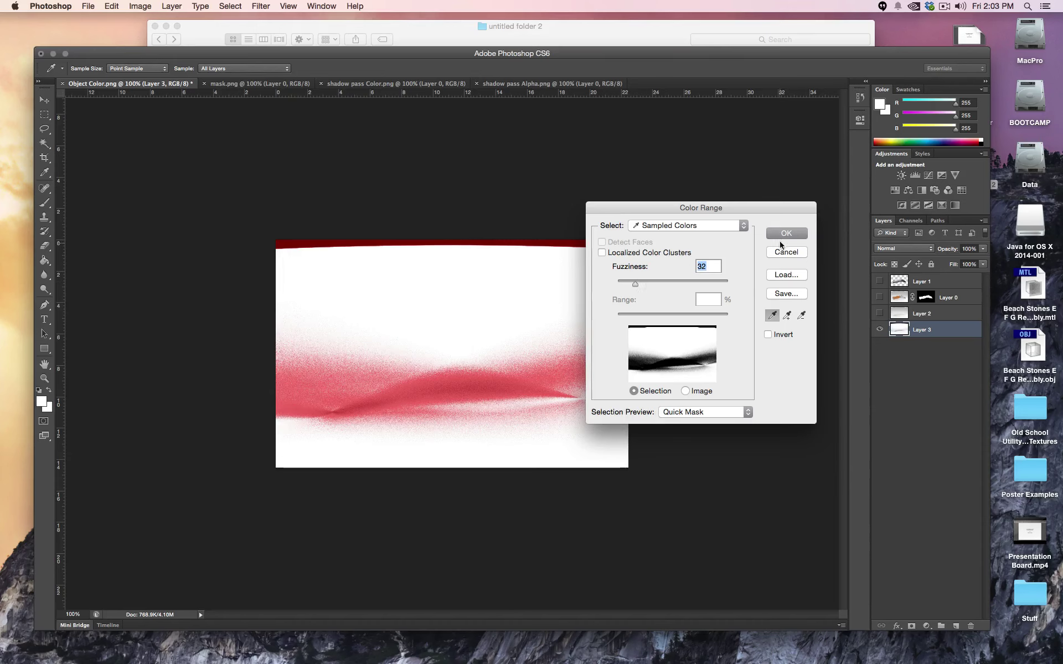
pyautogui.click(783, 234)
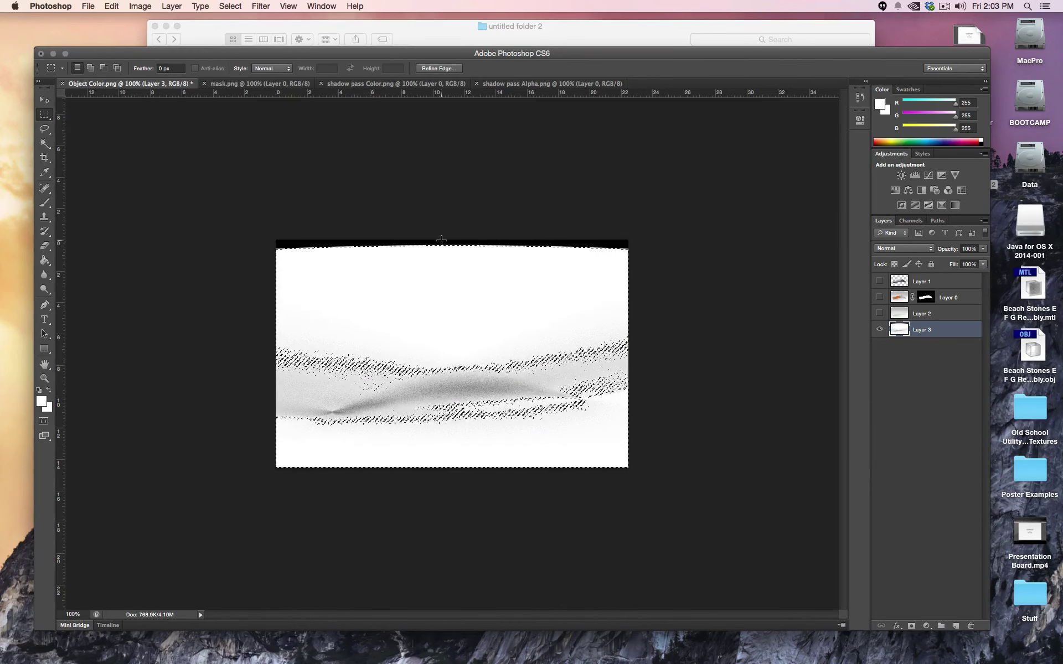
# Step: Hide Layer 3 and make Layer 2 the visible, active layer while keeping the selection
pyautogui.click(880, 329)
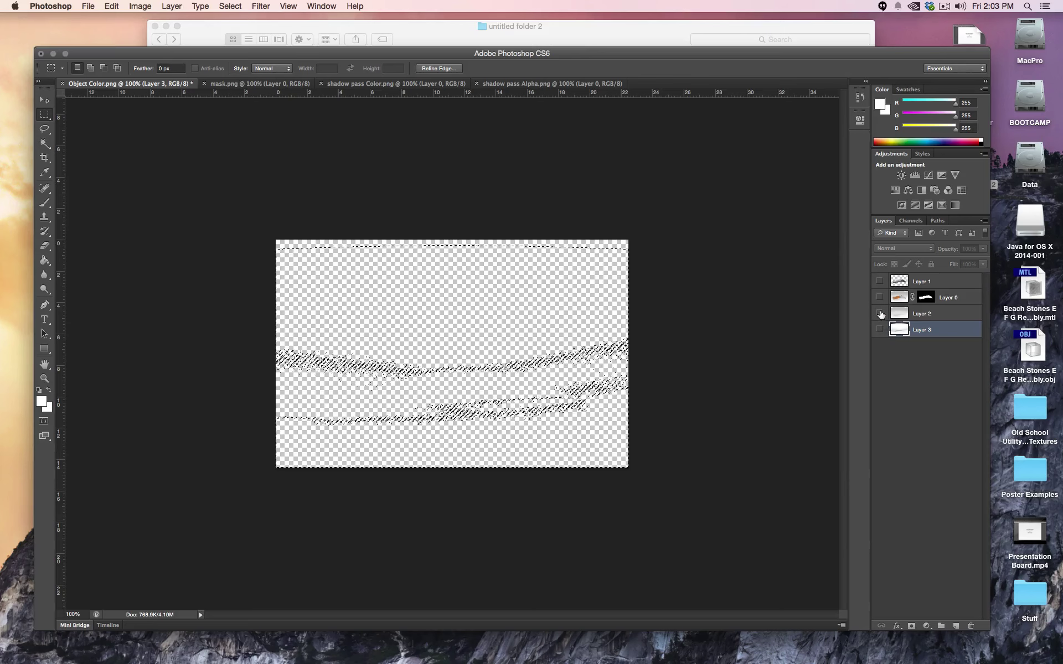
pyautogui.click(880, 313)
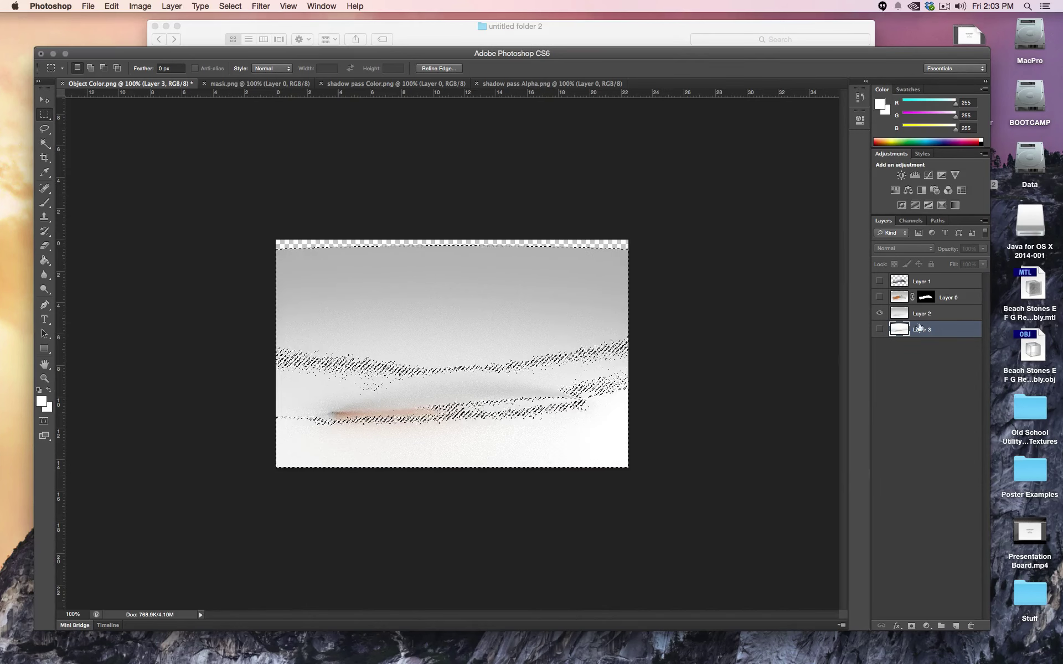
pyautogui.click(899, 314)
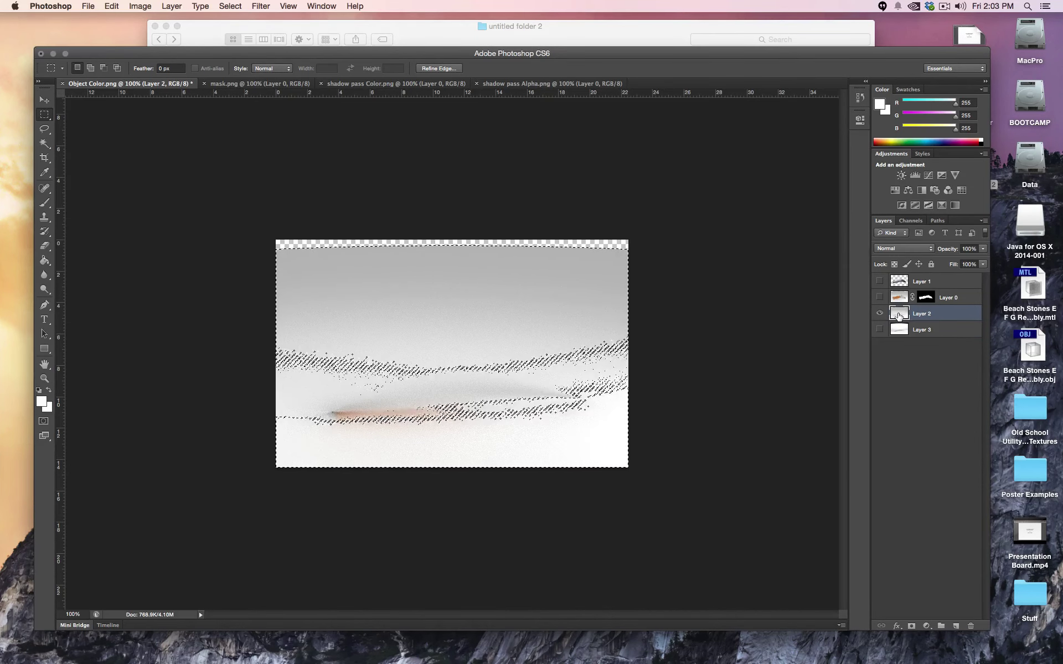
# Step: Try masking Layer 2 with the current selection, undo it, and add a layer mask from the inverted selection
pyautogui.click(911, 628)
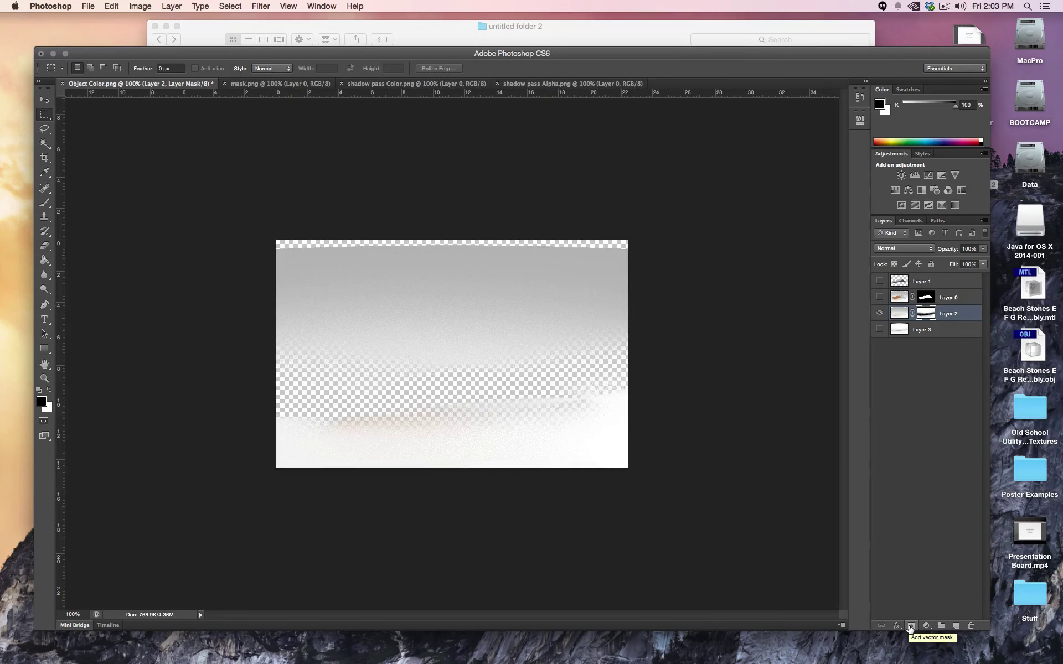
pyautogui.press('super+z')
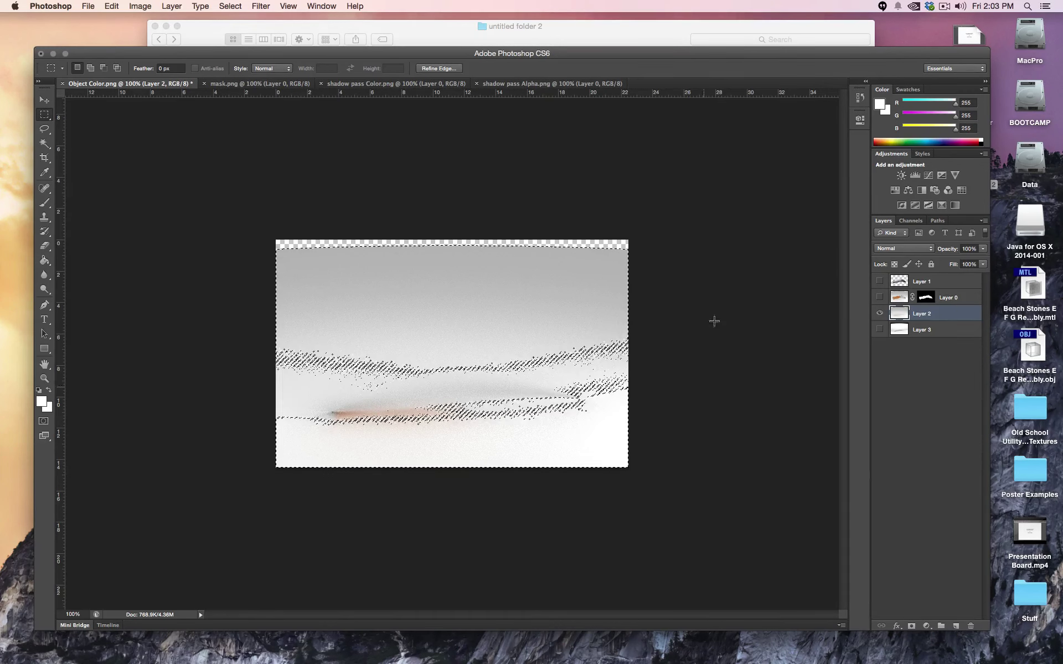
pyautogui.click(244, 6)
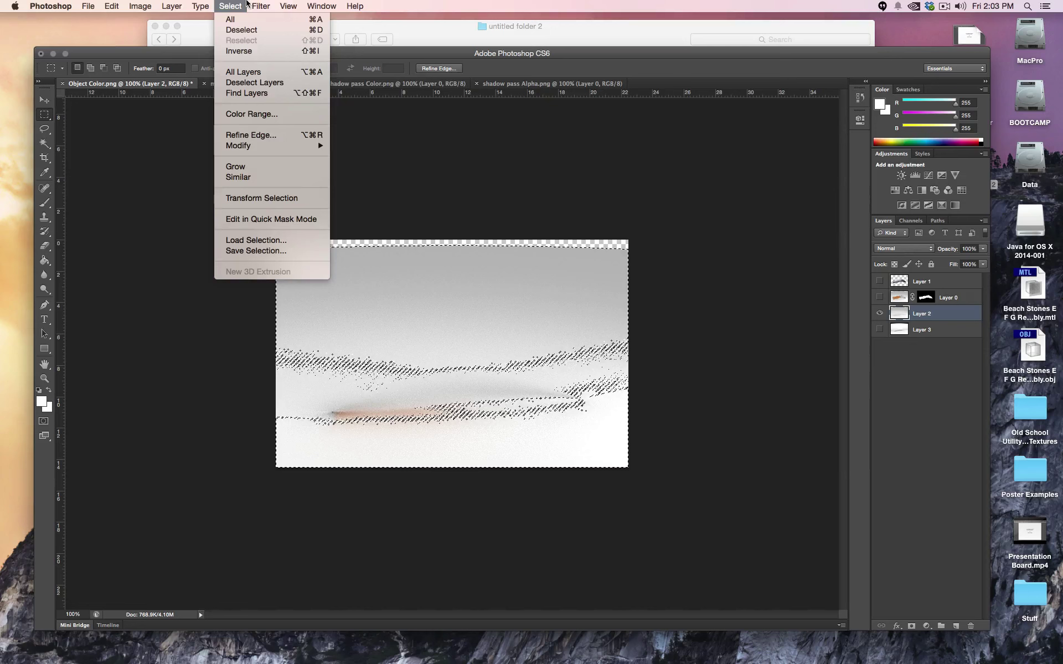
pyautogui.click(250, 51)
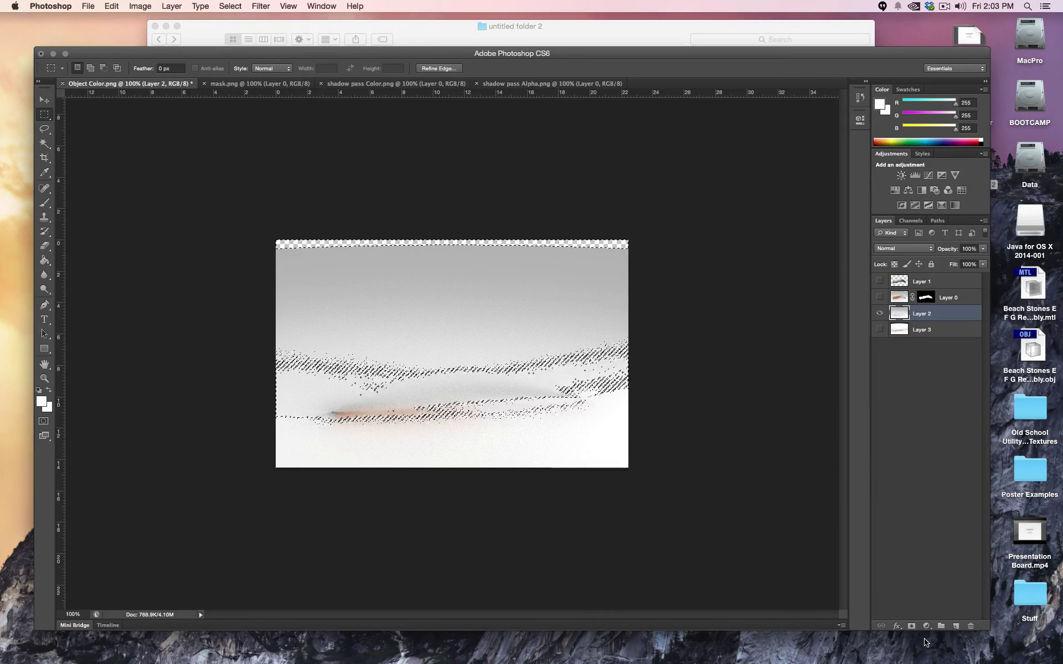
pyautogui.click(911, 626)
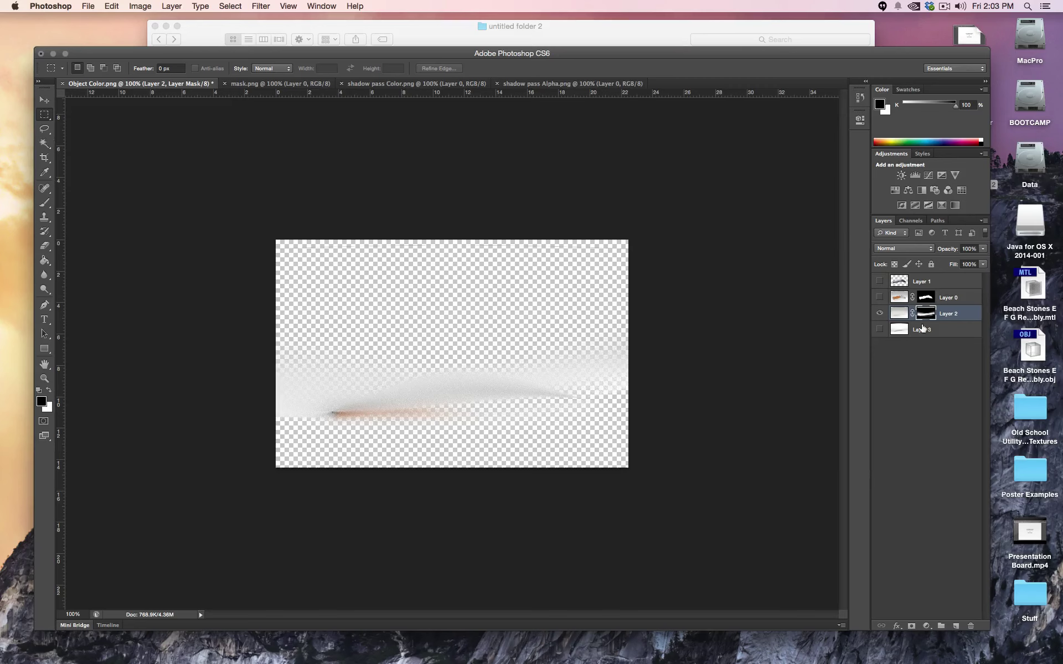
# Step: Show Layer 0 and add a new empty layer at the bottom of the layer stack
pyautogui.click(44, 202)
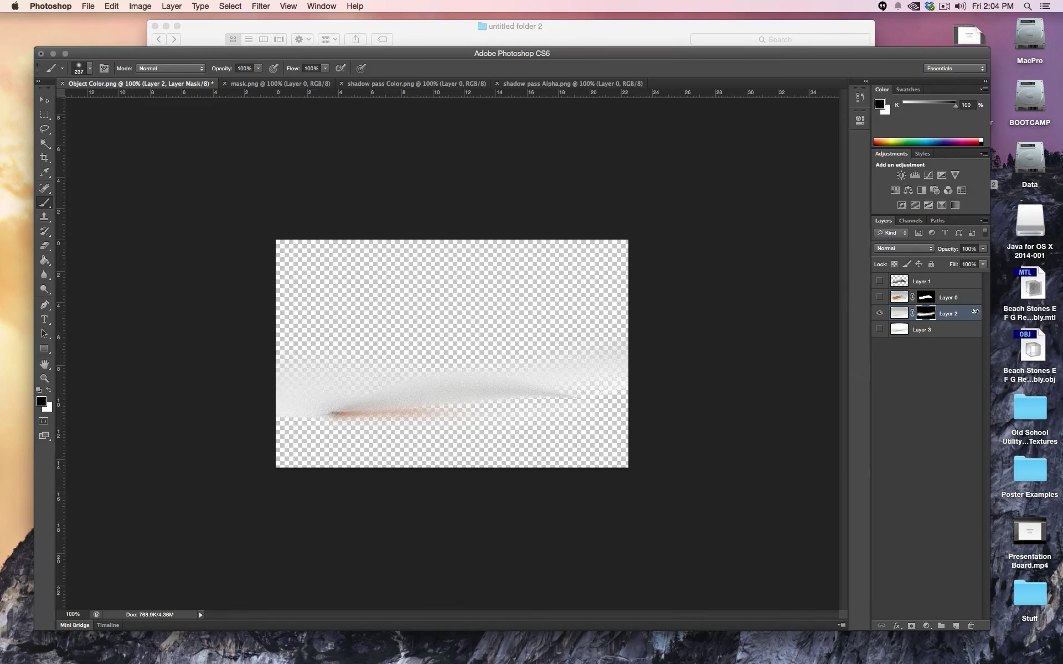
pyautogui.click(879, 298)
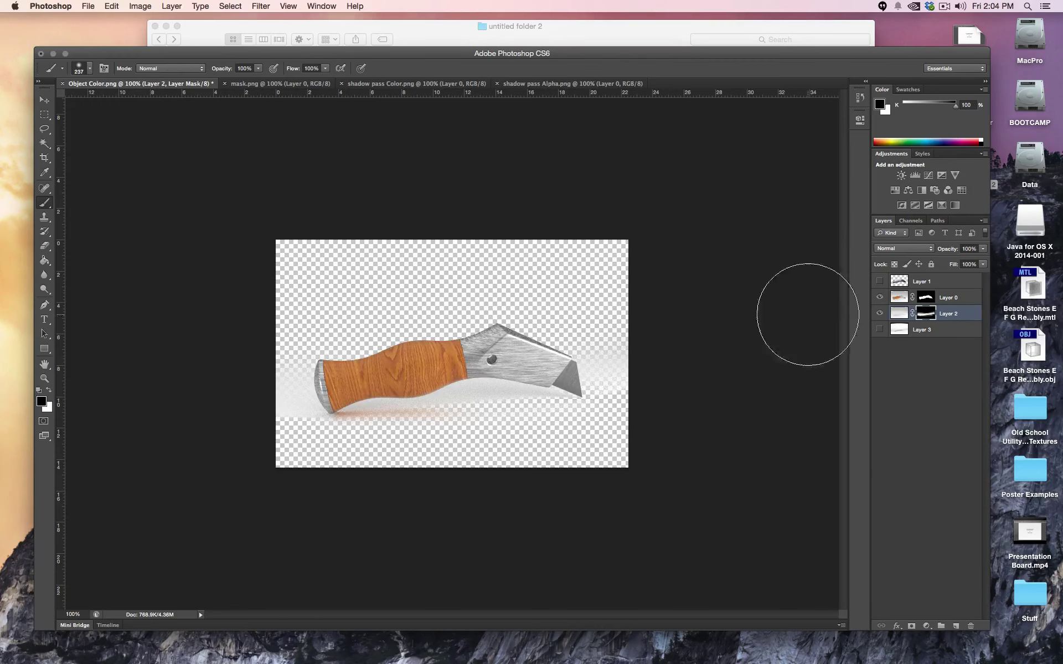
pyautogui.click(956, 627)
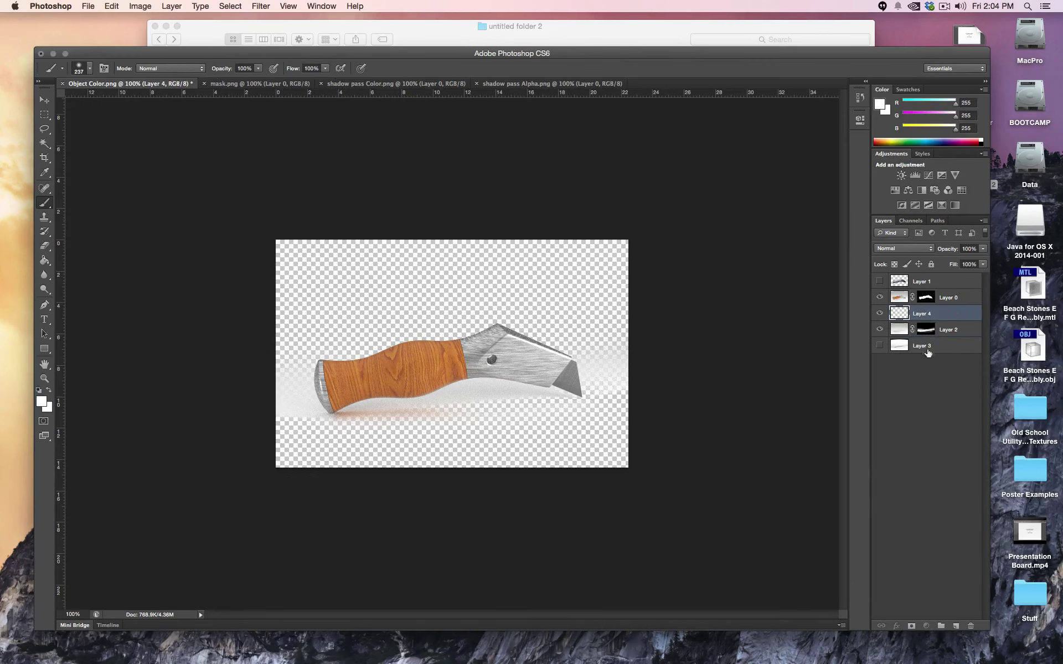
pyautogui.moveTo(928, 354); pyautogui.dragTo(928, 357)
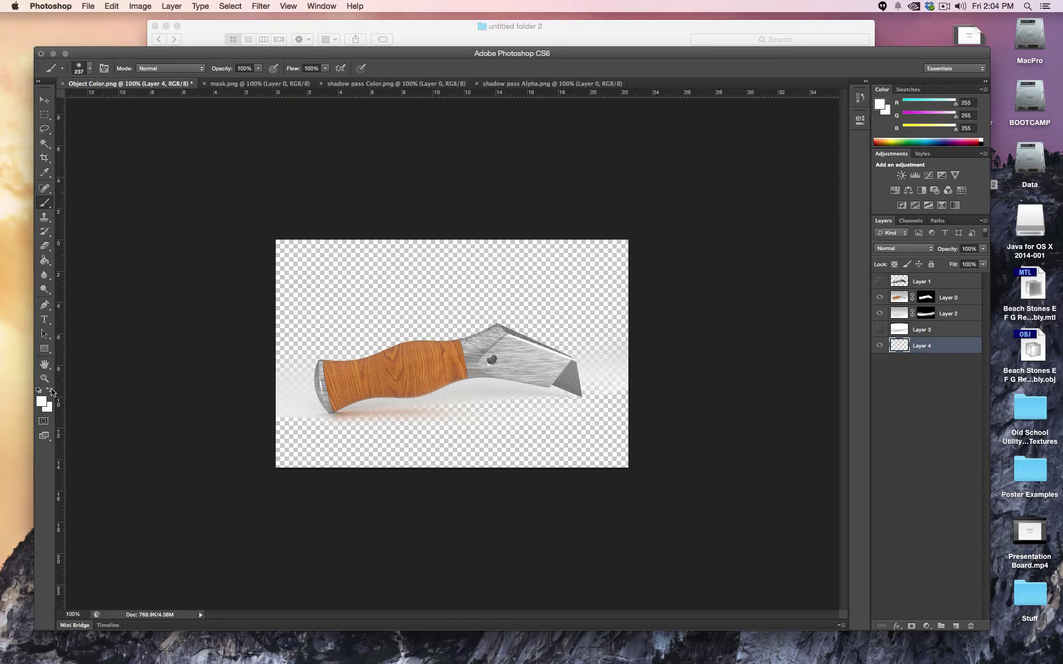
# Step: Set the foreground color to white and fill the new bottom layer with the Paint Bucket
pyautogui.press('d')
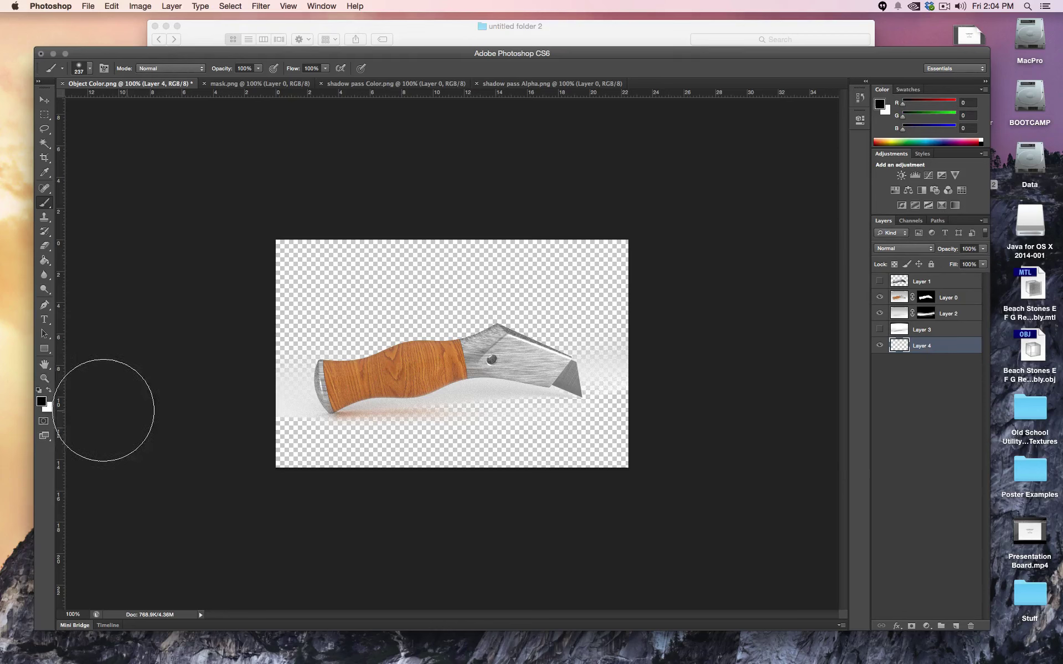
pyautogui.click(49, 390)
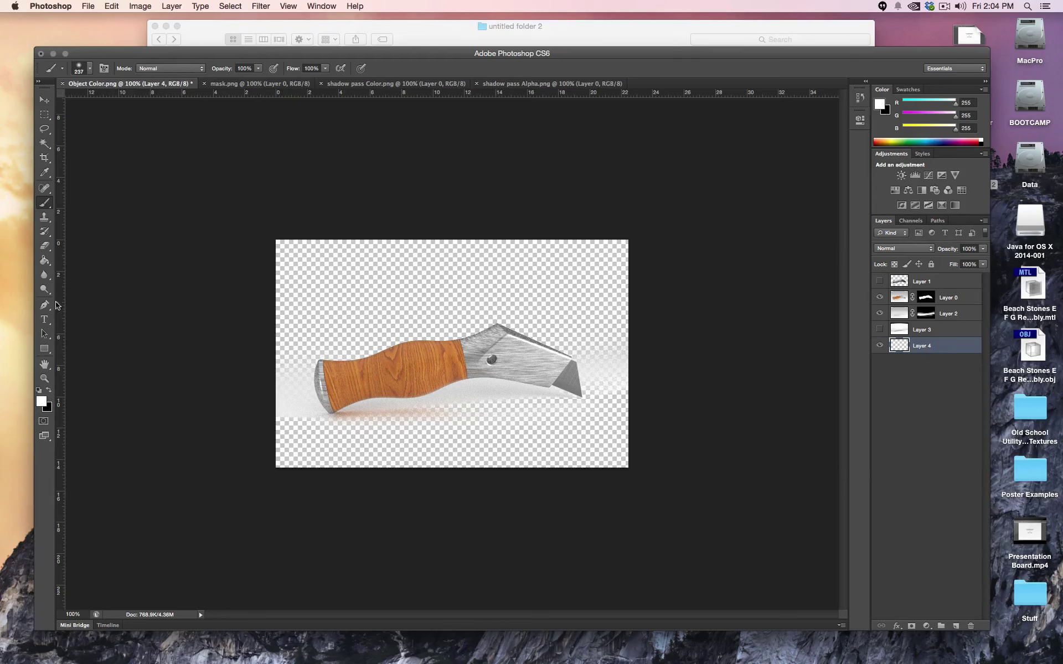
pyautogui.click(44, 261)
pyautogui.click(299, 285)
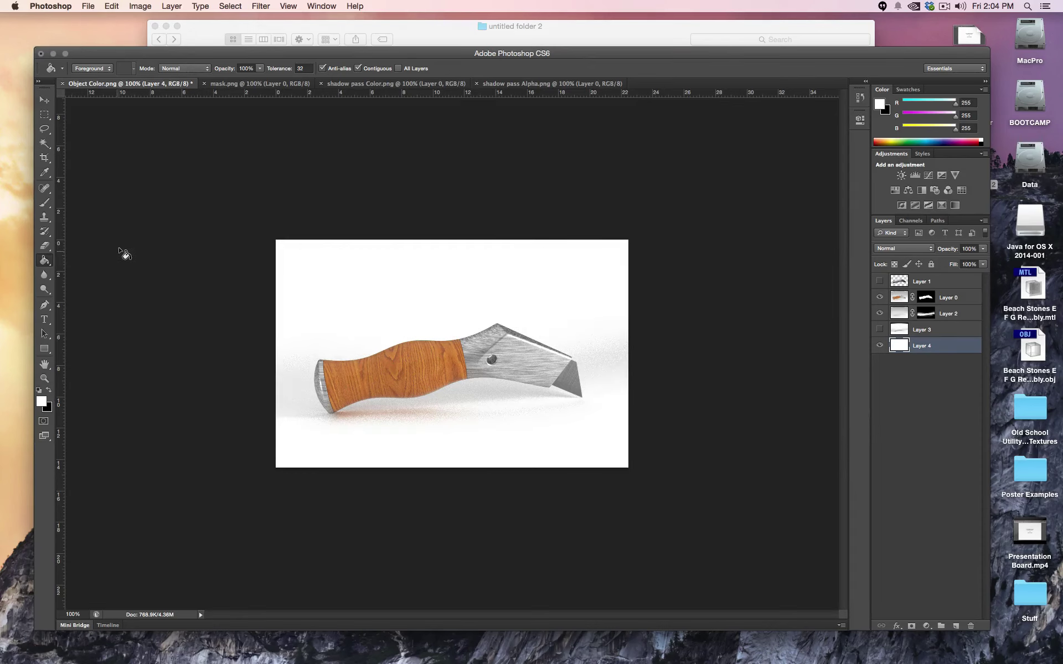
# Step: Paint black on Layer 2's mask with the 237 px brush to remove leftover grey around the knife's shadow
pyautogui.click(44, 204)
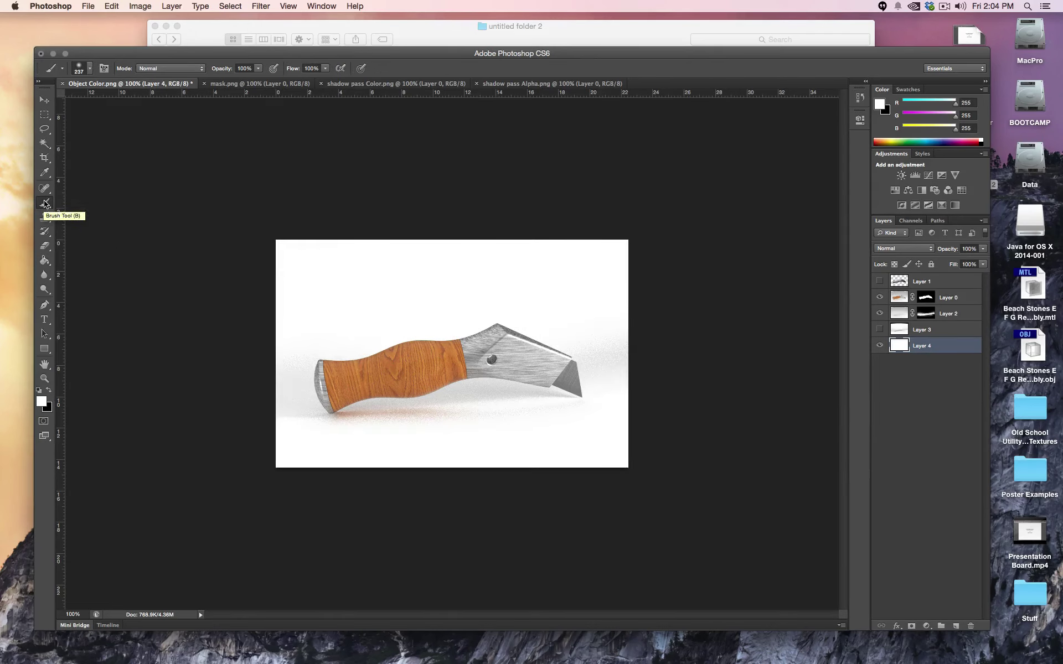
pyautogui.click(924, 315)
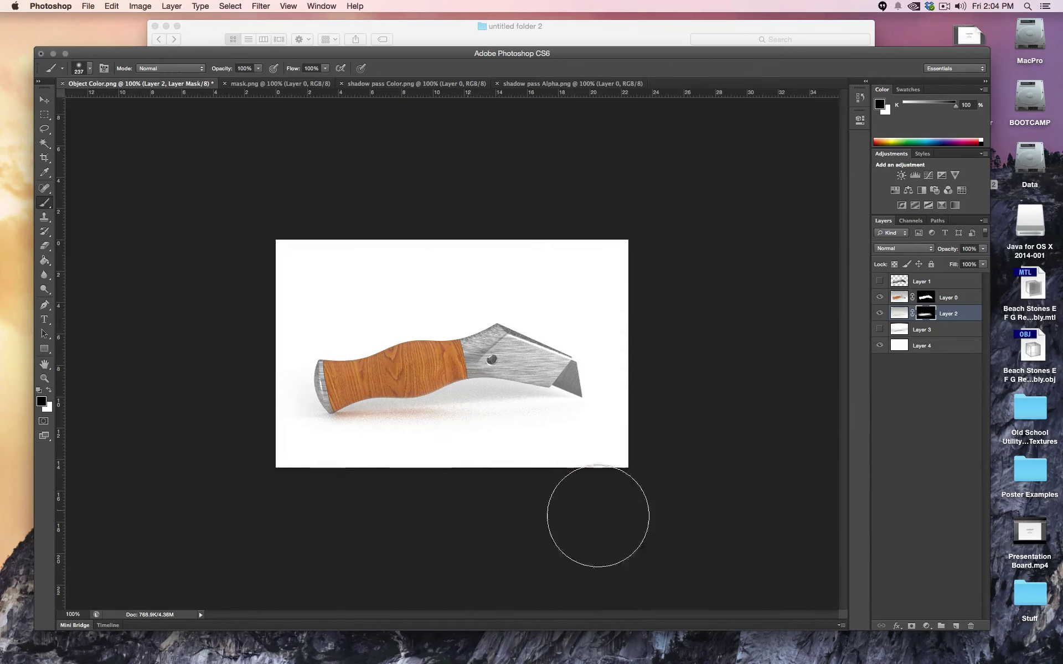
# Step: Toggle the visibility of Layer 4 and Layer 0 to check the masked shadow without the backdrop and without the knife
pyautogui.click(880, 346)
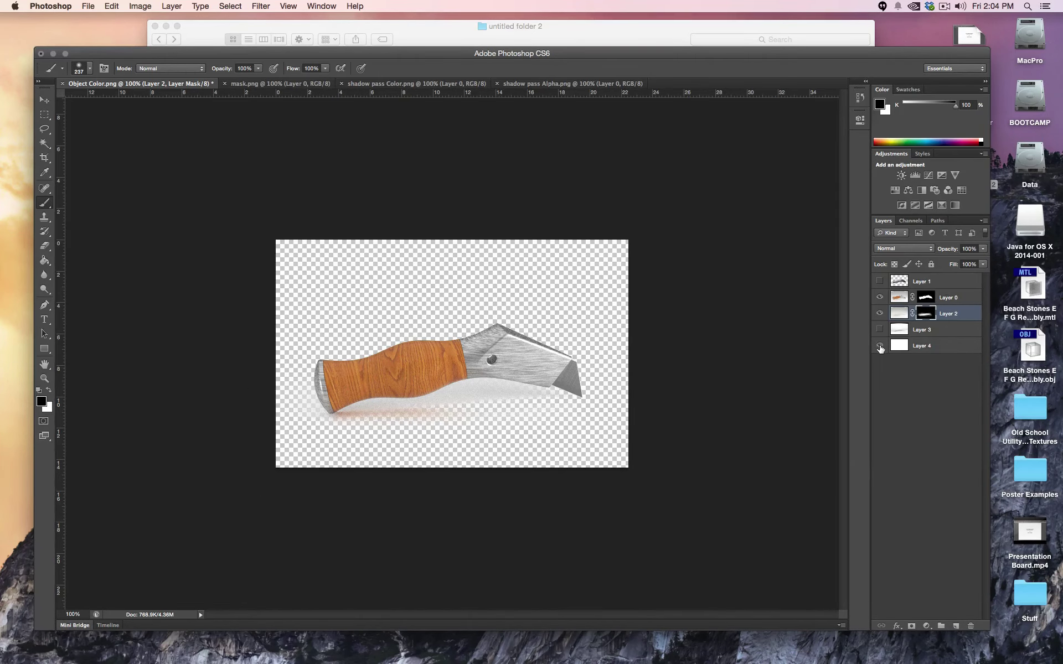
pyautogui.click(880, 346)
pyautogui.click(879, 346)
pyautogui.click(880, 345)
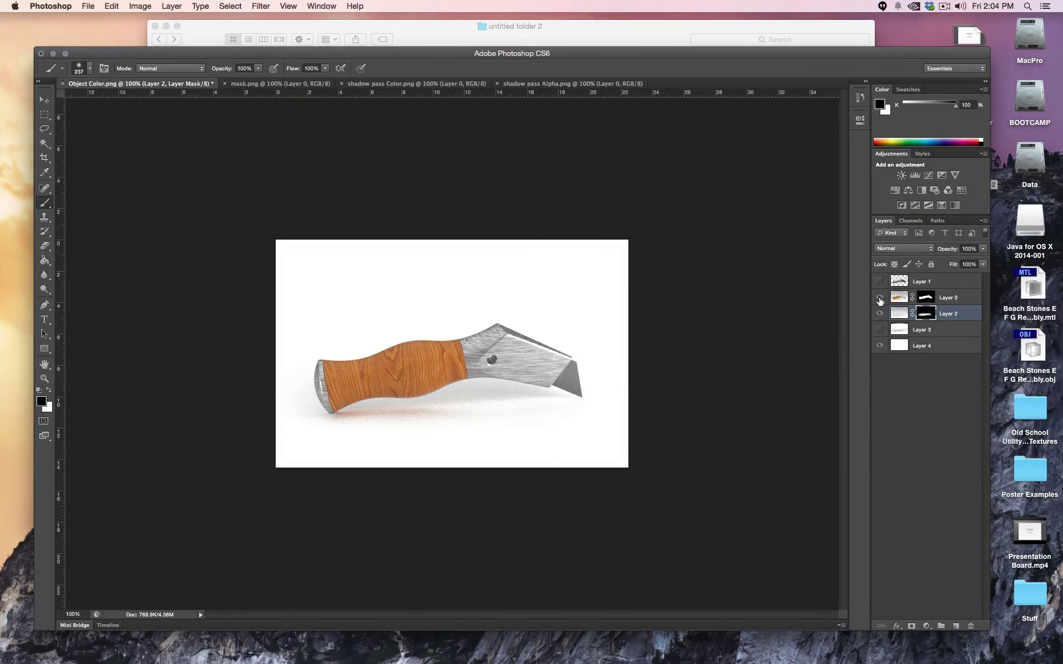
pyautogui.click(880, 297)
pyautogui.click(880, 298)
pyautogui.click(879, 298)
pyautogui.click(879, 298)
# Step: Apply a Gaussian Blur with a 2.0 pixel radius to Layer 2's image rather than its mask, and hide Layer 4
pyautogui.click(899, 314)
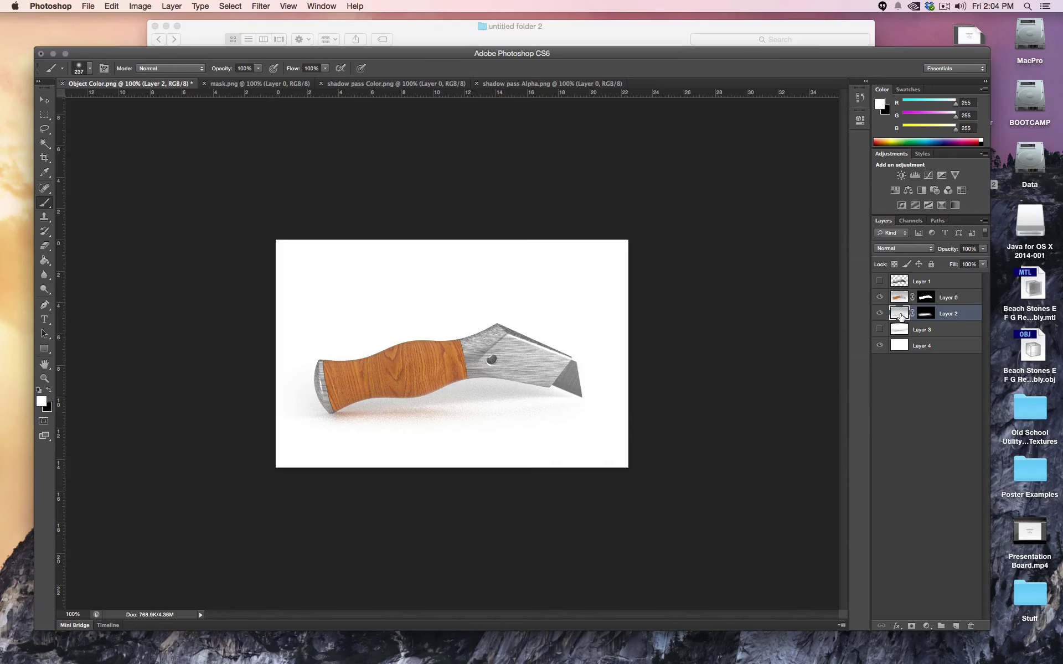
pyautogui.click(255, 5)
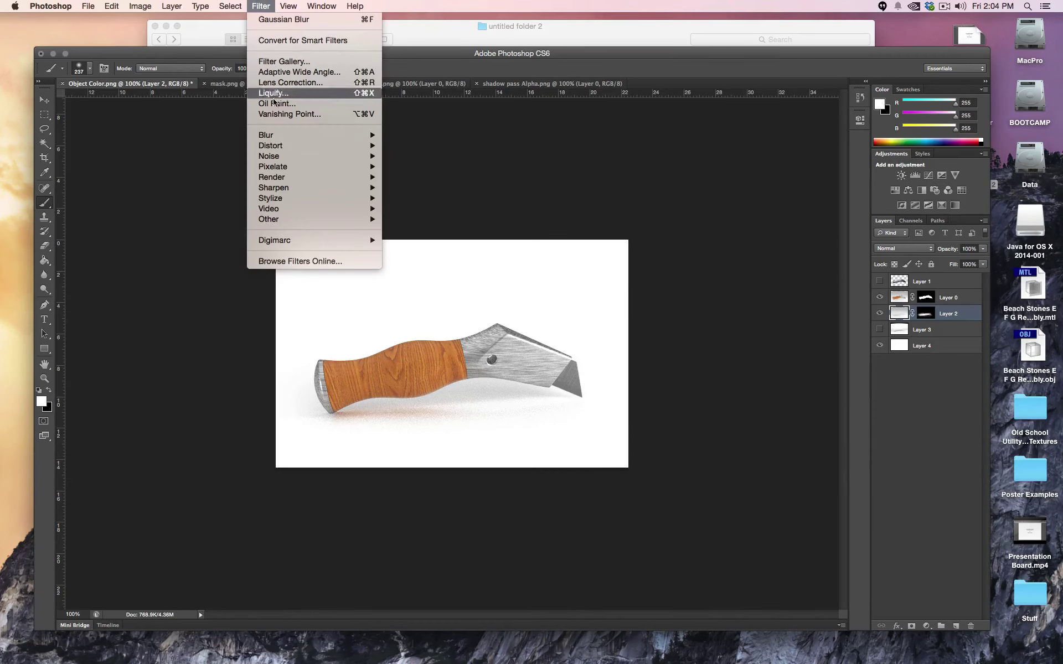
pyautogui.moveTo(272, 133)
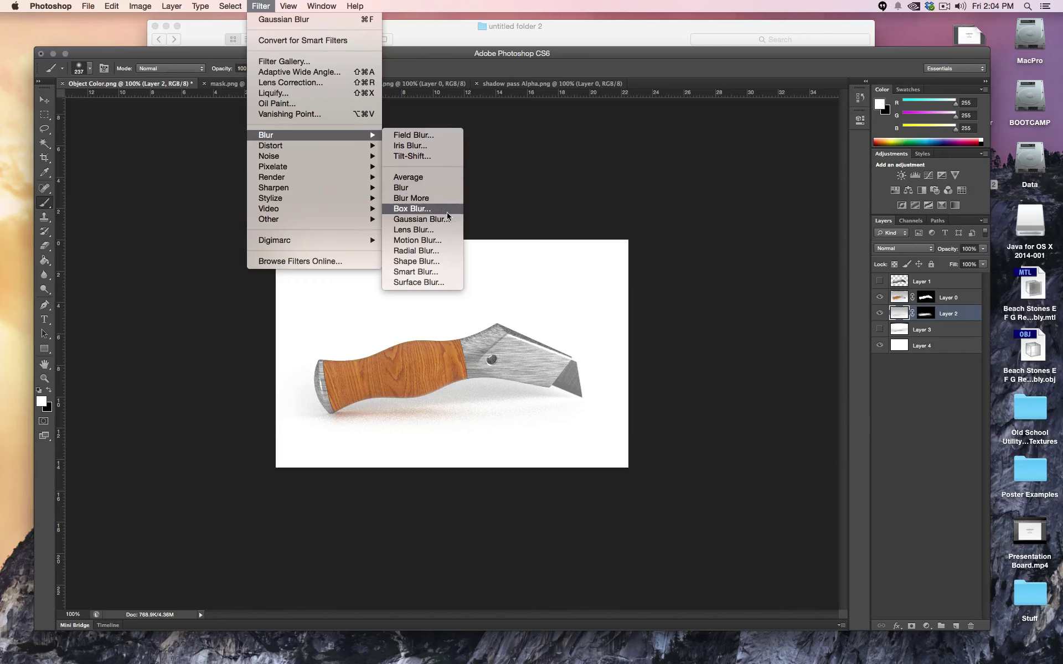
pyautogui.click(421, 219)
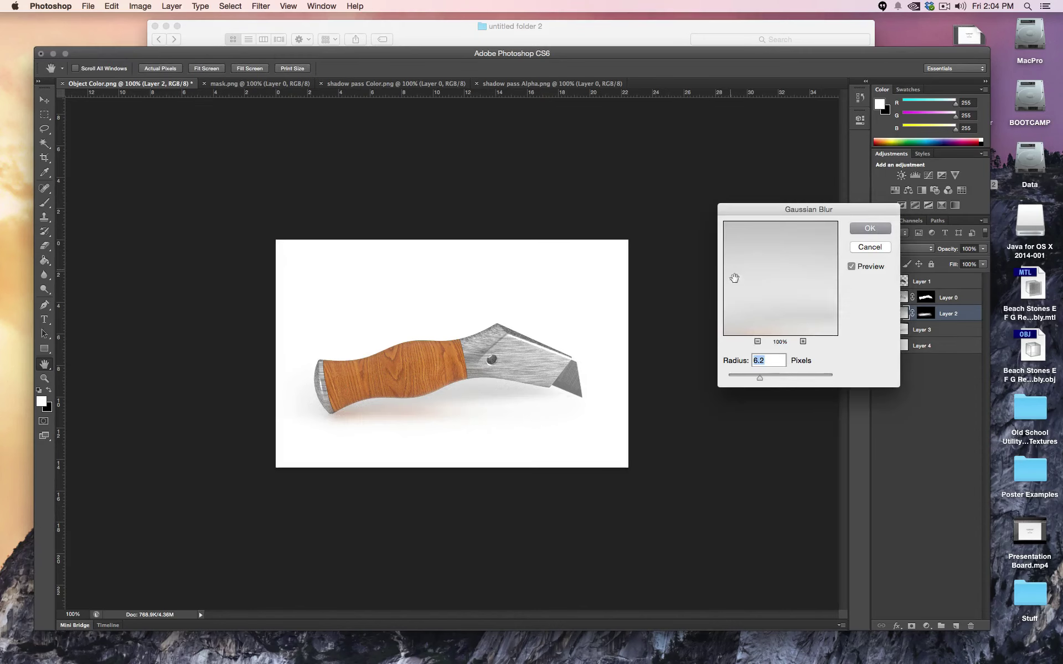
pyautogui.moveTo(762, 378); pyautogui.dragTo(723, 378)
pyautogui.moveTo(732, 381); pyautogui.dragTo(737, 384)
pyautogui.moveTo(743, 380); pyautogui.dragTo(740, 380)
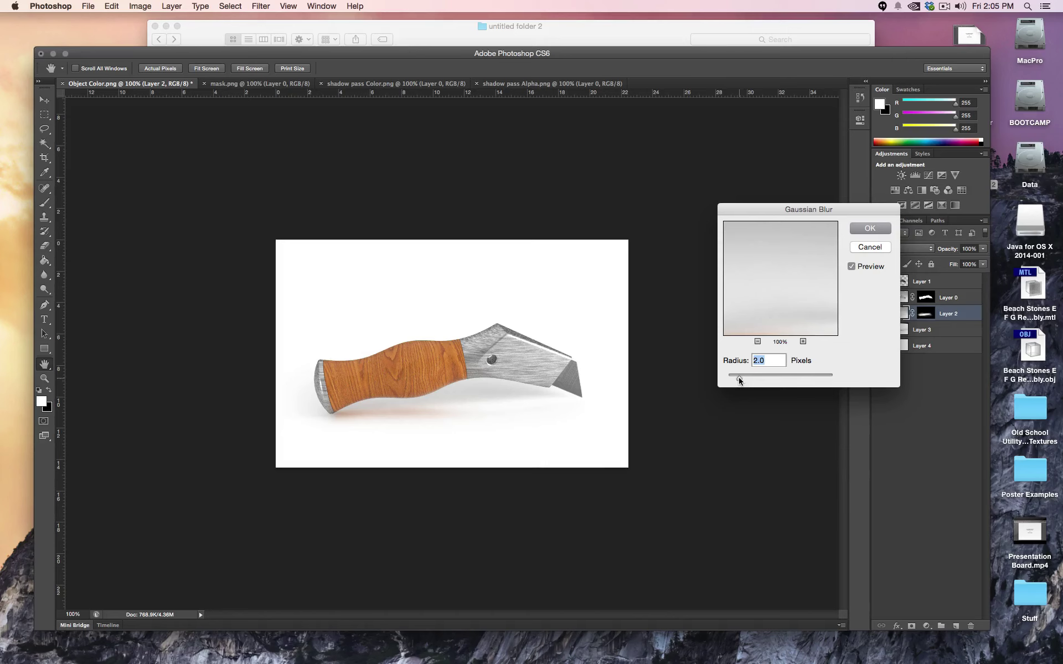
pyautogui.click(869, 228)
pyautogui.press('b')
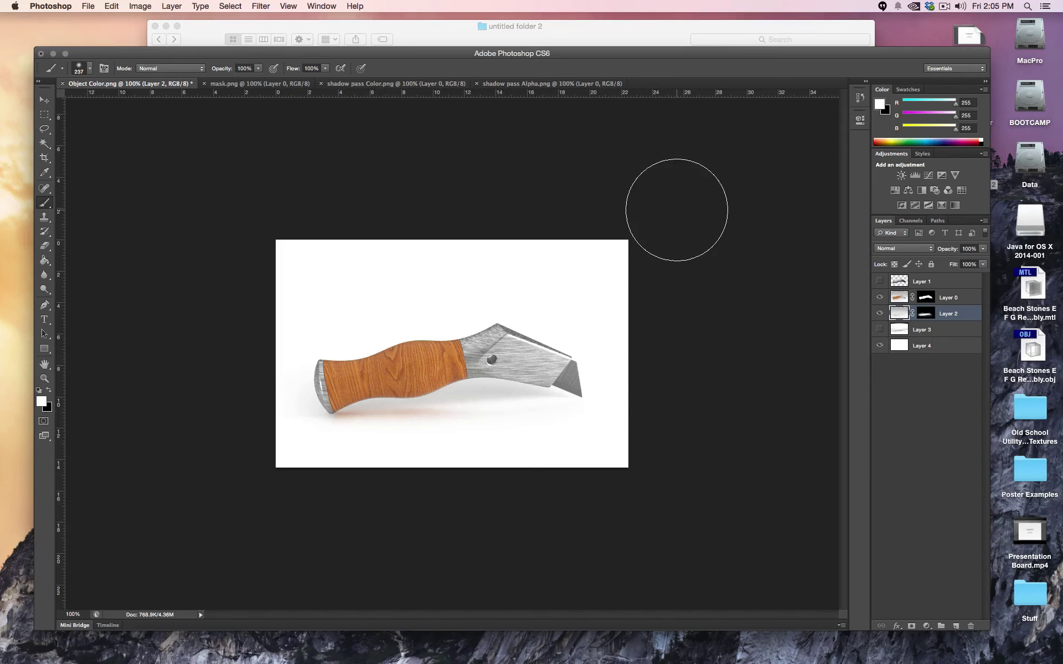
pyautogui.click(880, 346)
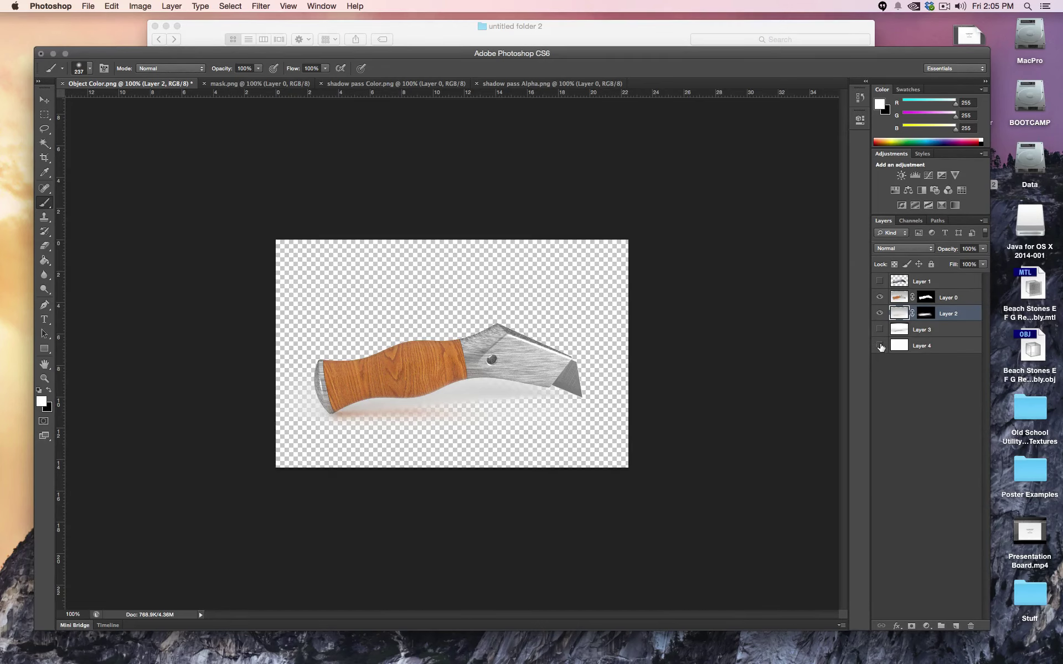